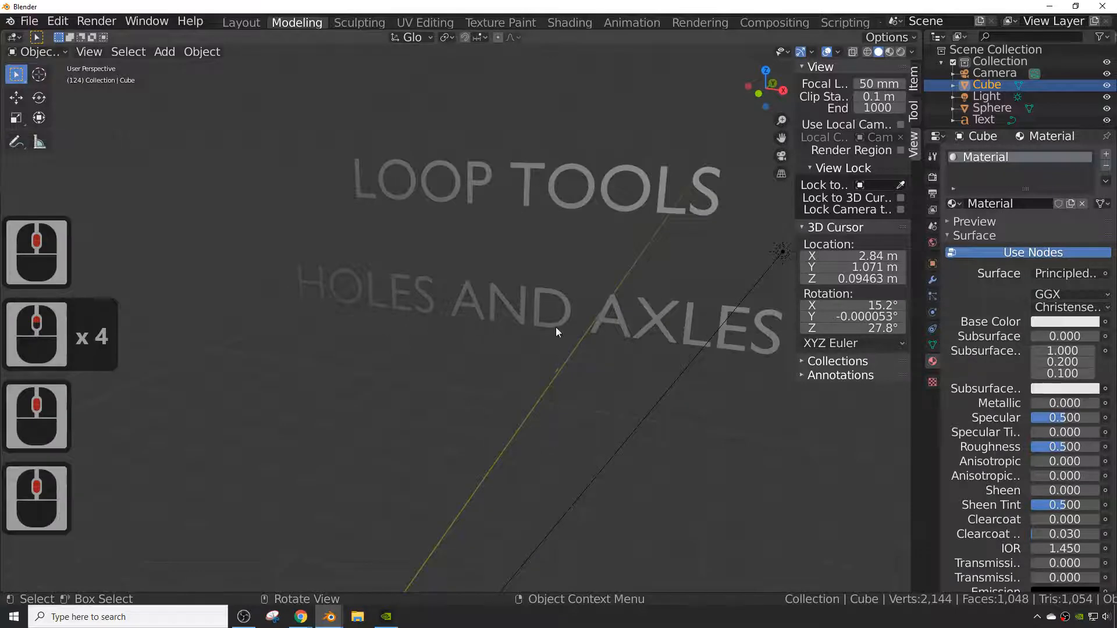
- Open the Preferences window and go to the Add-ons section
mouse_move(558, 326)
middle_mouse_down()
mouse_move(616, 319)
mouse_move(573, 321)
middle_mouse_up()
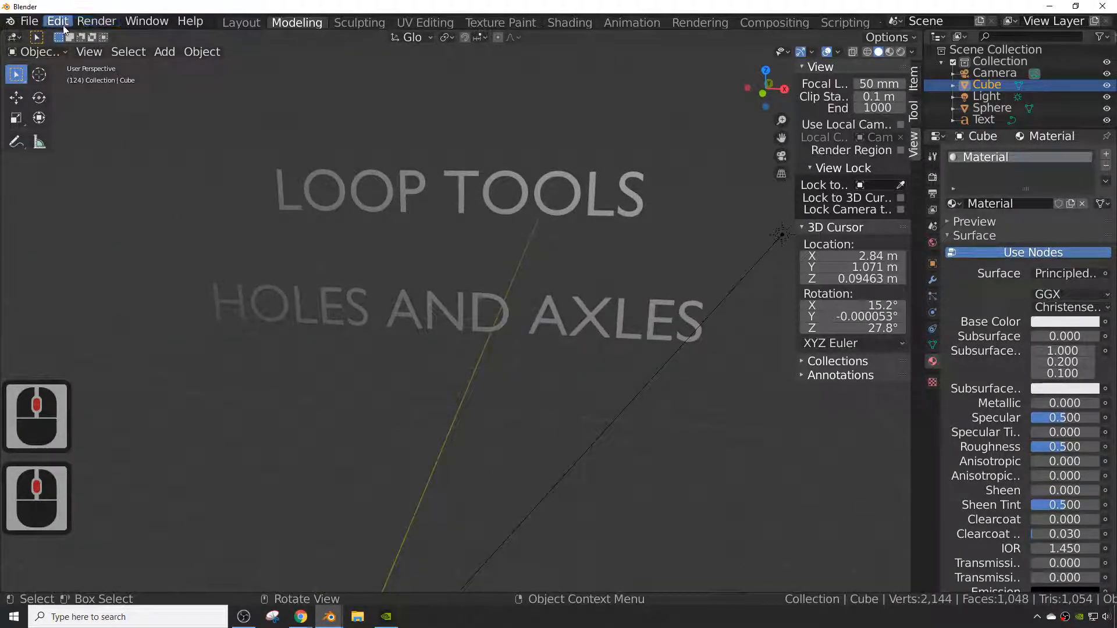
middle_click_drag(317, 221, 298, 203)
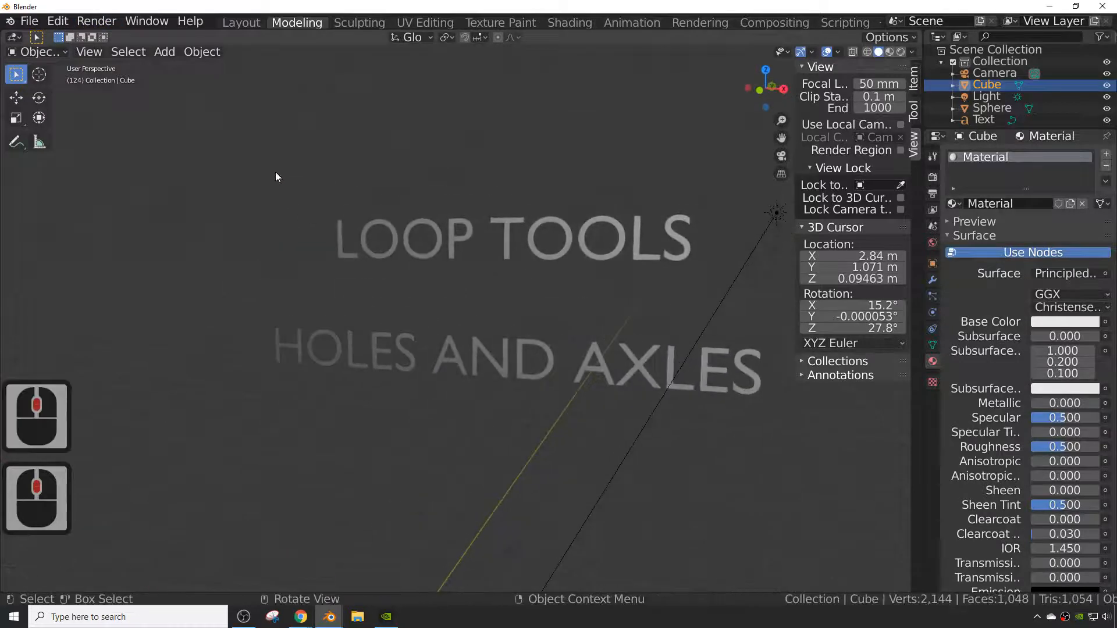
left_click(52, 24)
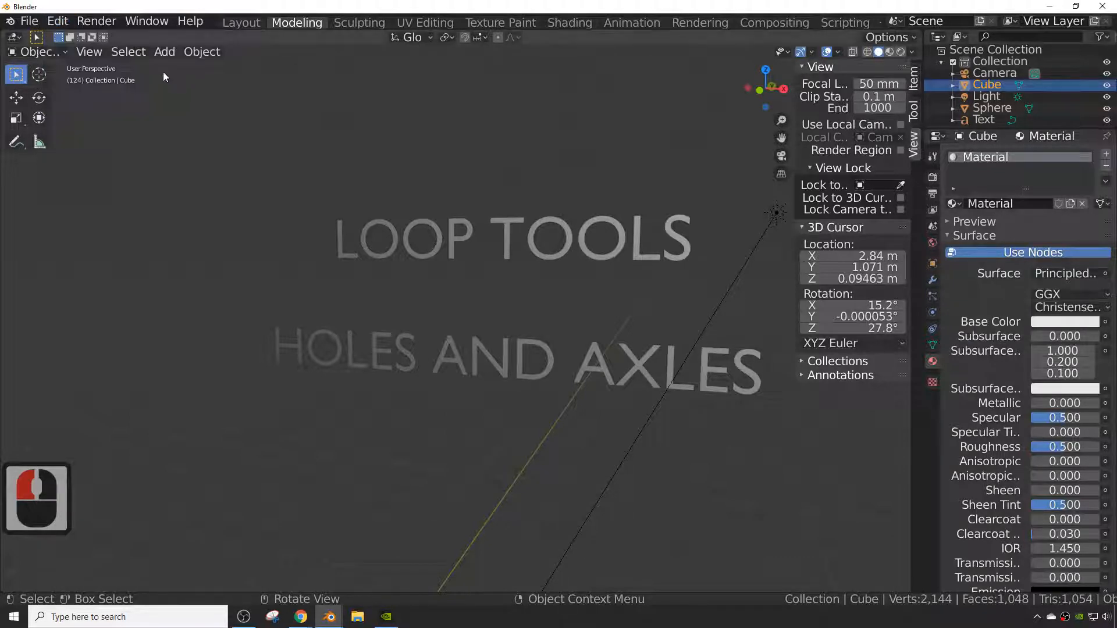
left_click(57, 22)
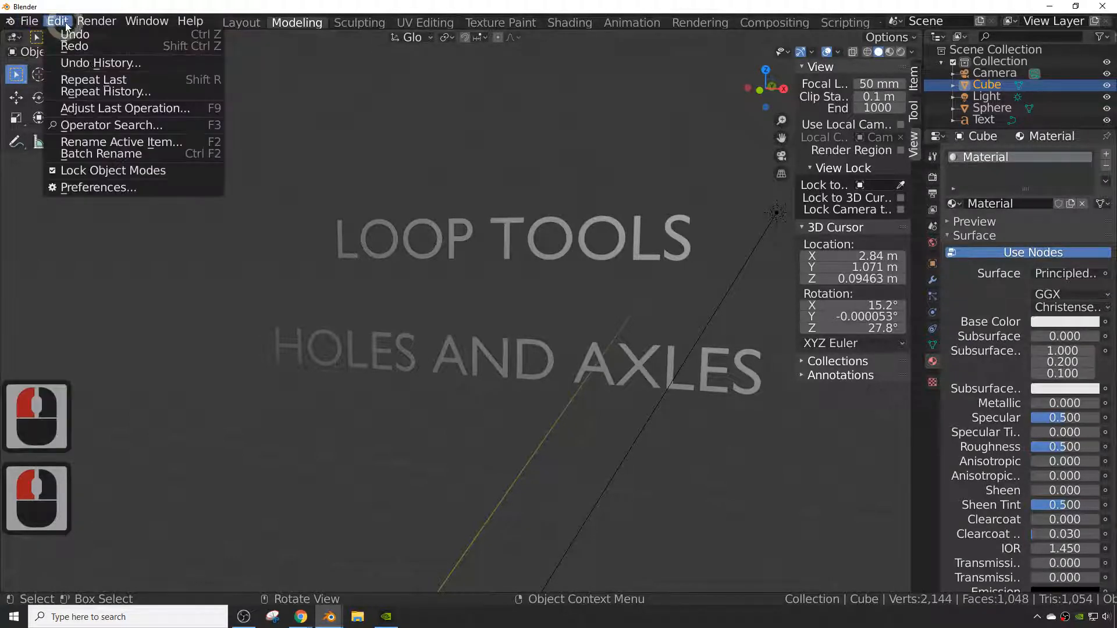
left_click(138, 187)
scroll(124, 211, "up", 3)
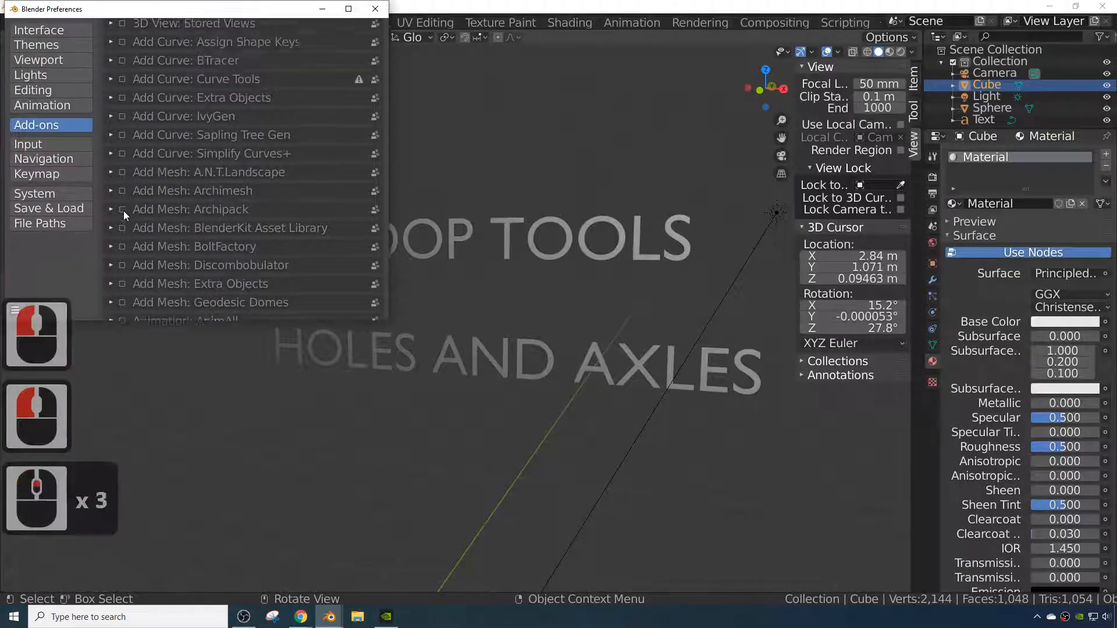
scroll(123, 211, "up", 1)
left_click(57, 127)
scroll(273, 125, "up", 9)
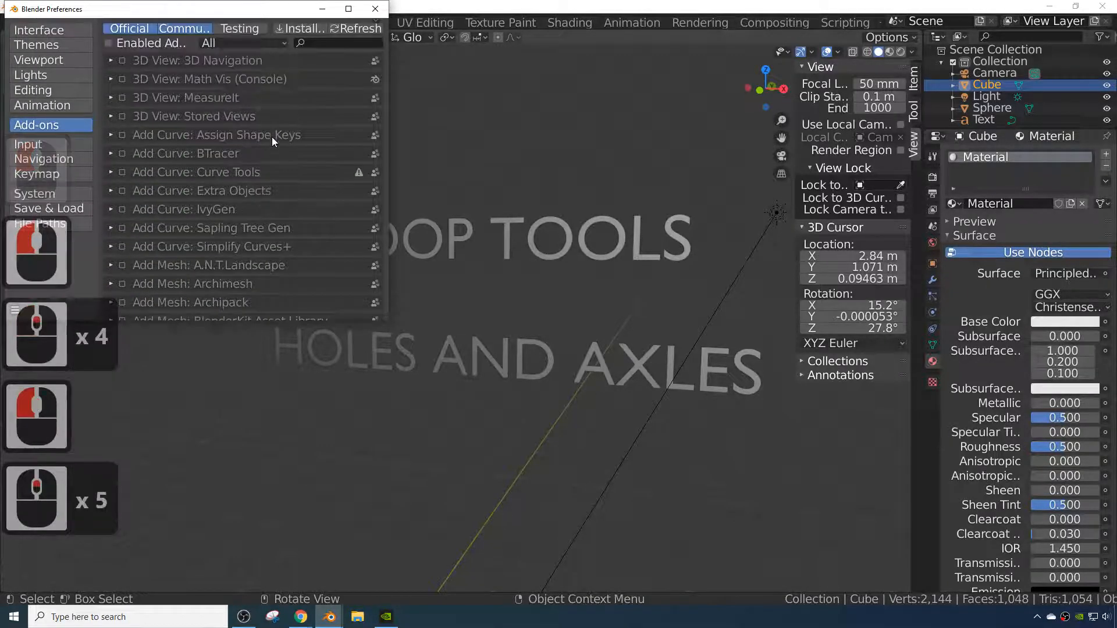
- Search the add-ons for LOOP, enable Mesh: LoopTools, and close the Preferences window
left_click(337, 43)
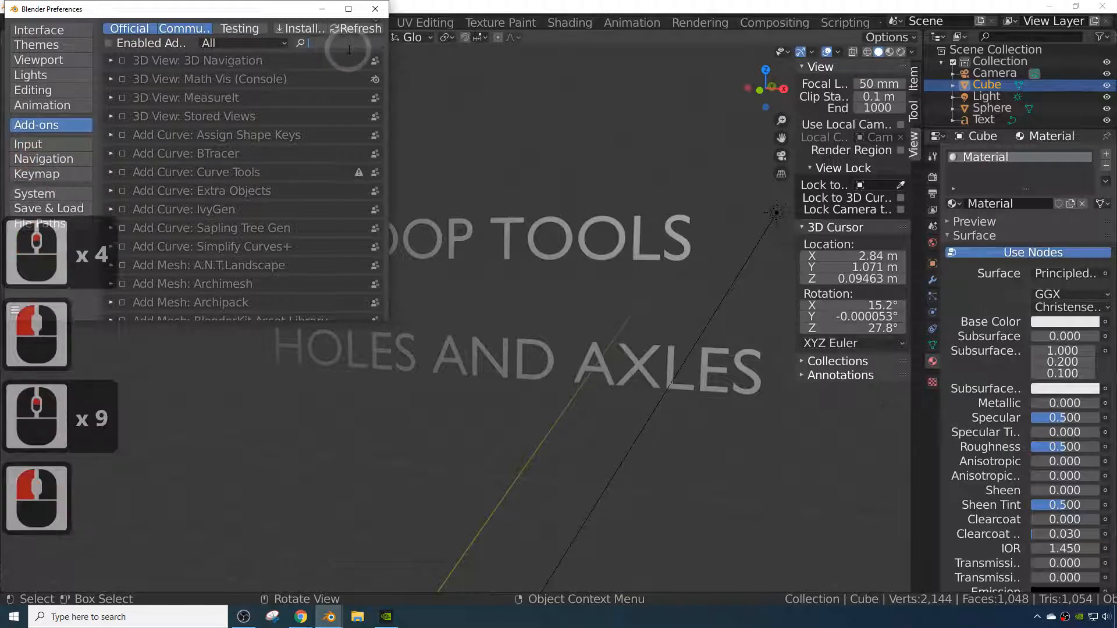
type("LOOP")
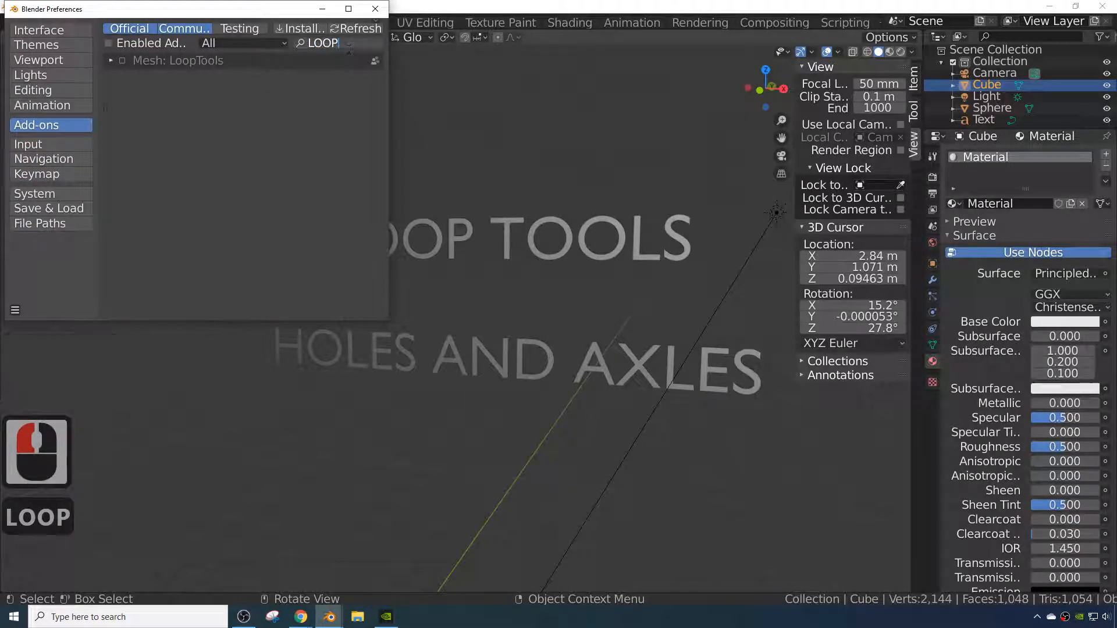
left_click(109, 95)
left_click(122, 60)
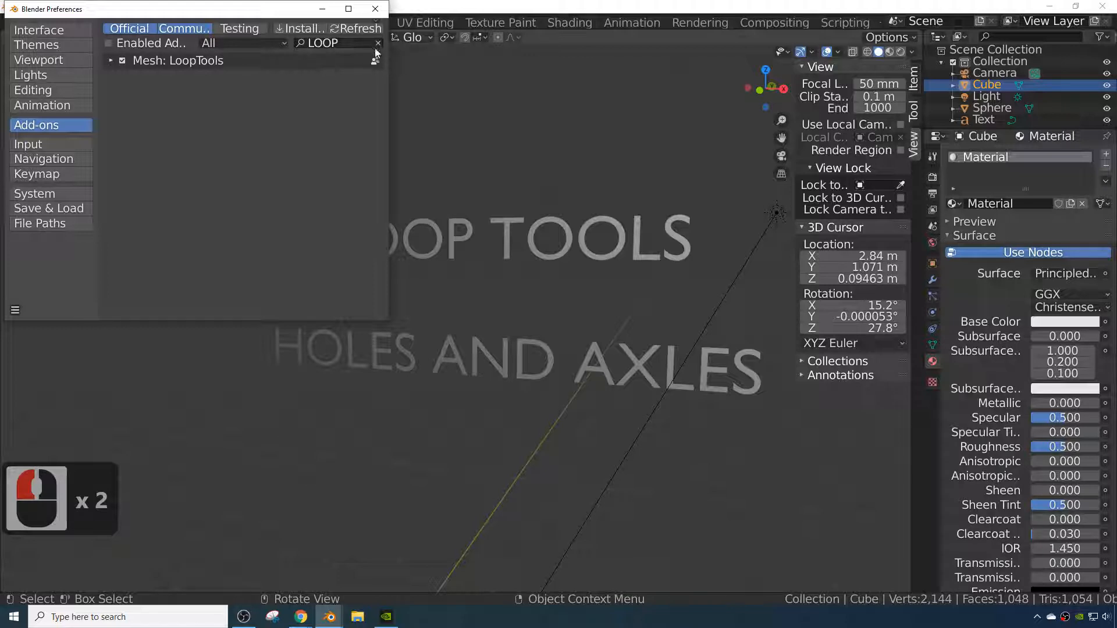
left_click(375, 9)
- Select the cube, switch it into Edit Mode, and select all of its geometry
scroll(402, 424, "down", 4)
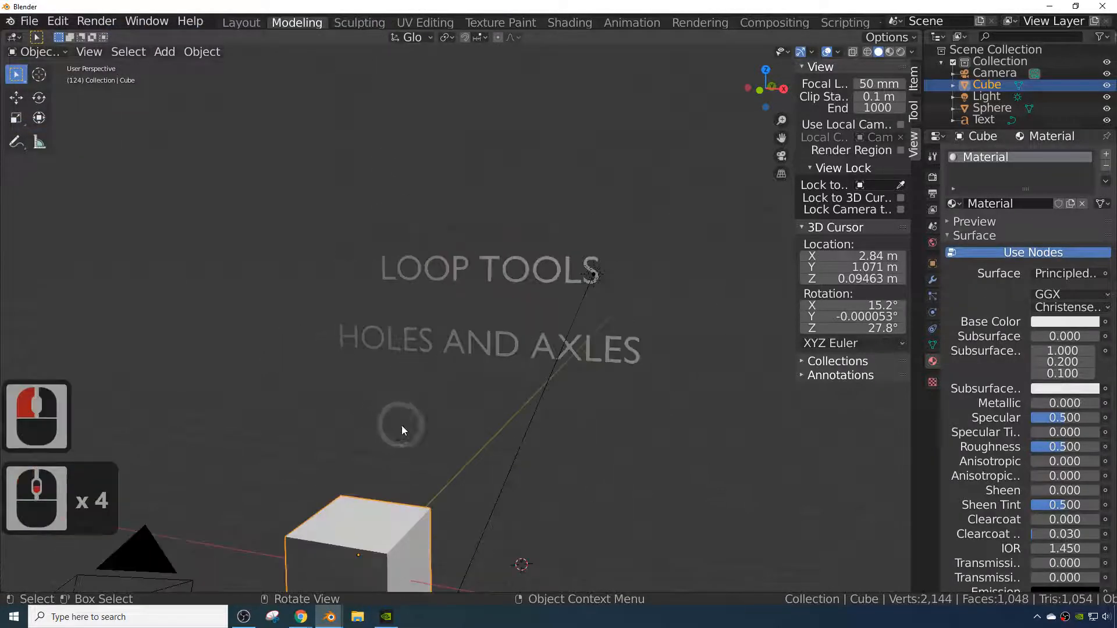
middle_click_drag(402, 425, 376, 485)
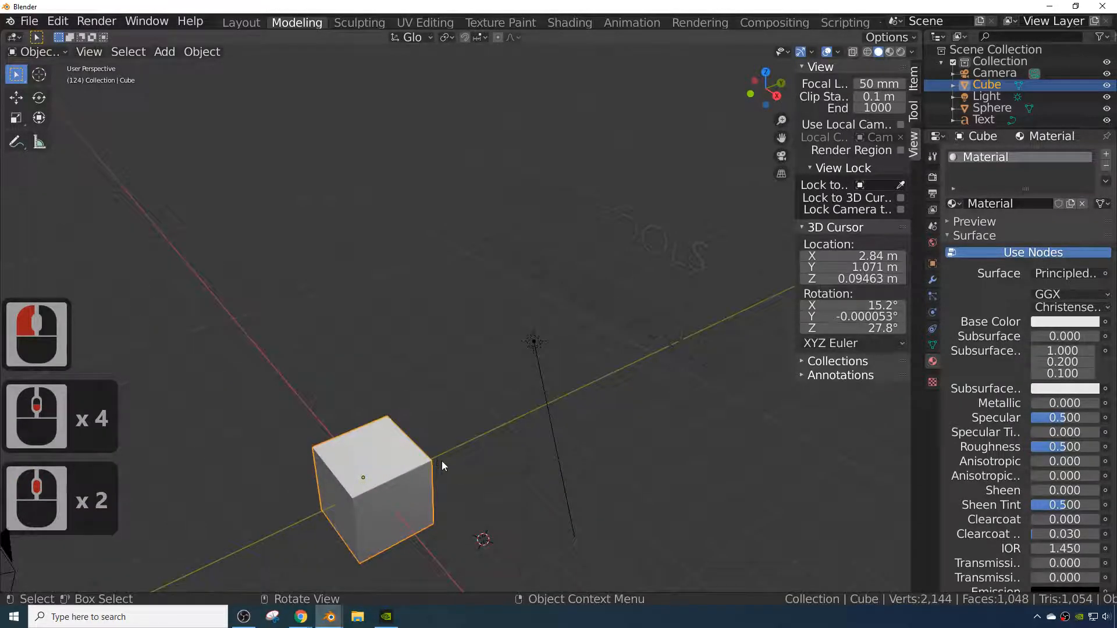
middle_click_drag(442, 461, 413, 479)
scroll(484, 438, "down", 1, "shift")
middle_click_drag(434, 525, 552, 386, "shift")
scroll(520, 436, "down", 3)
scroll(507, 456, "up", 4)
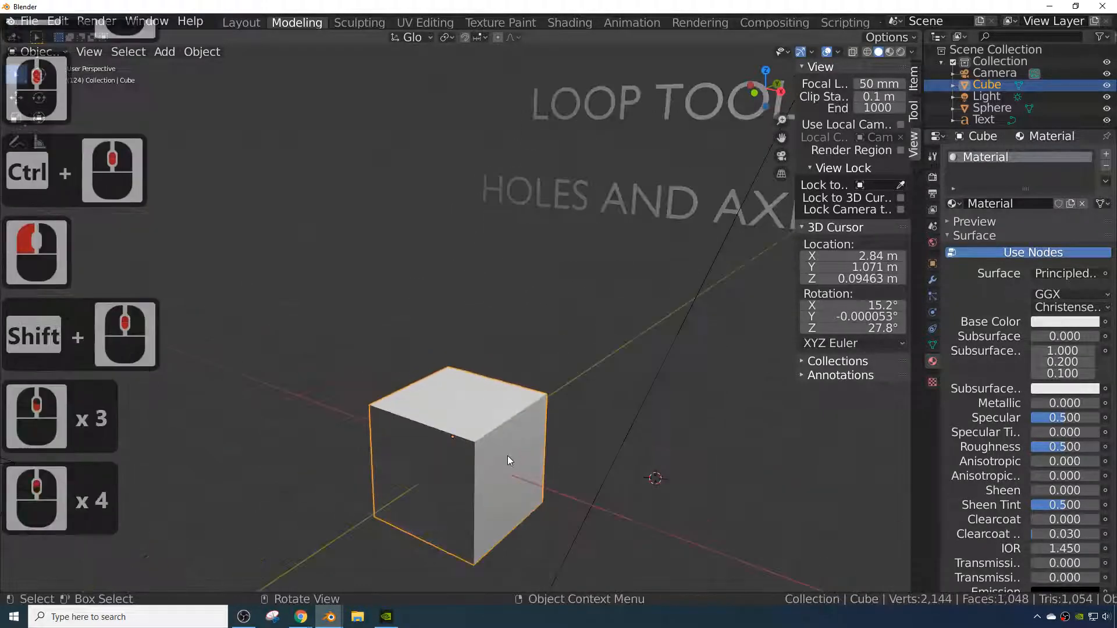
scroll(504, 459, "down", 3)
scroll(496, 469, "up", 3)
left_click(506, 467)
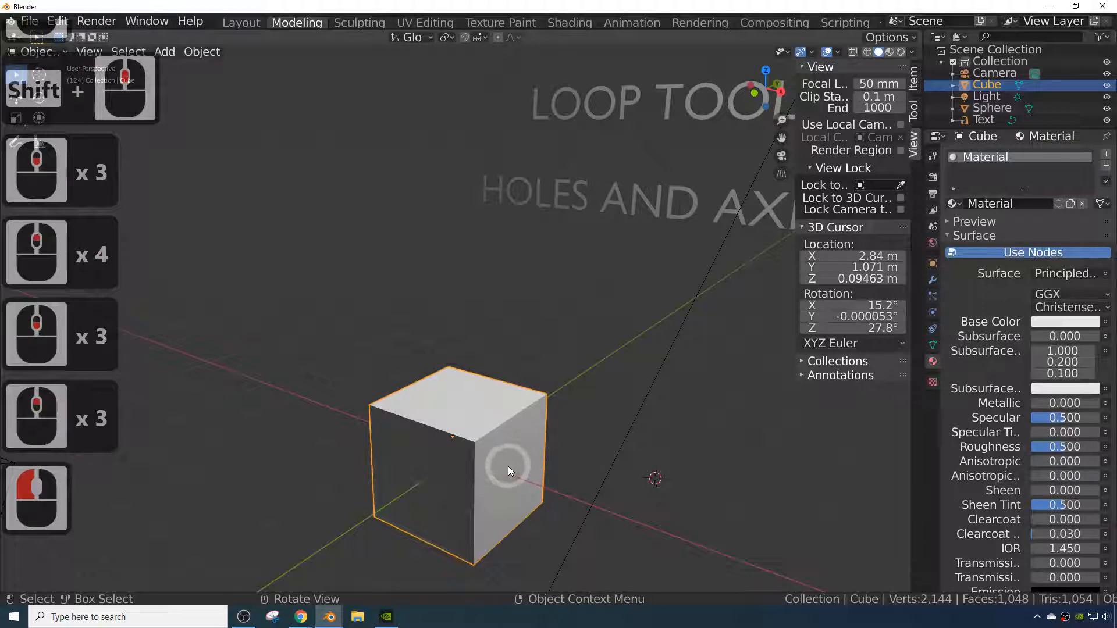
key("Tab")
left_click(504, 426)
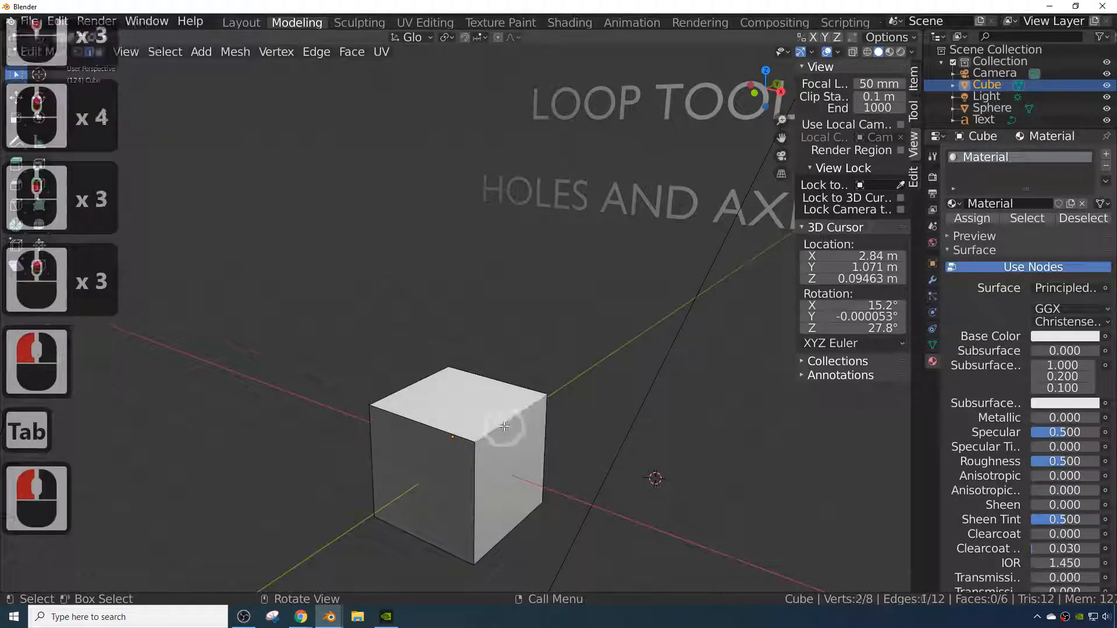
key("a")
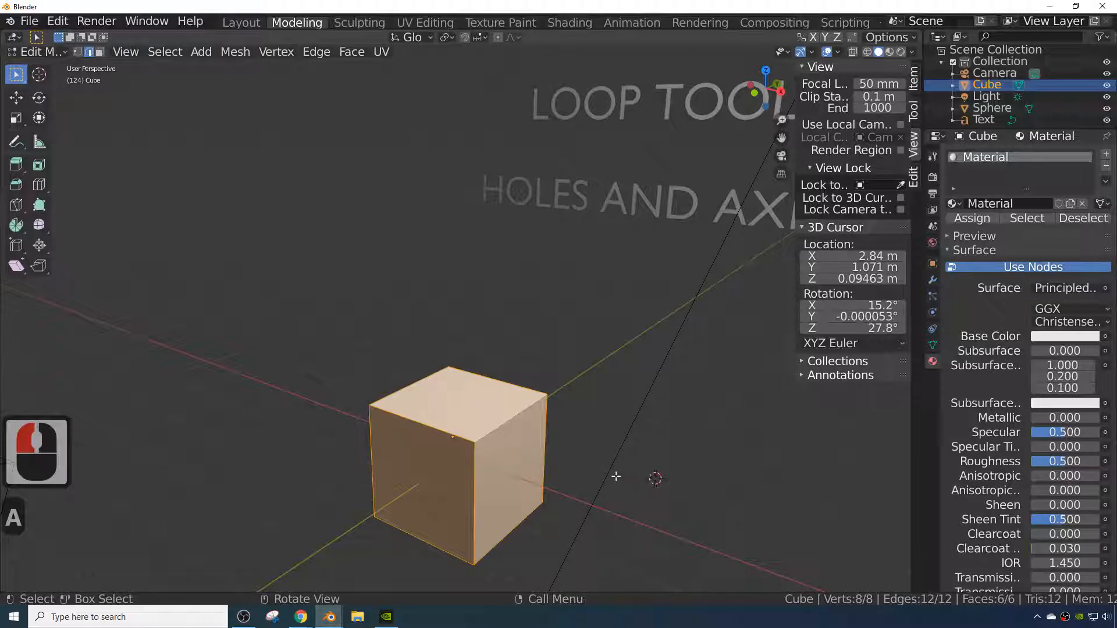
- Try moving the cube's top front edge along the Z axis, then cancel and undo the move
left_click(490, 423)
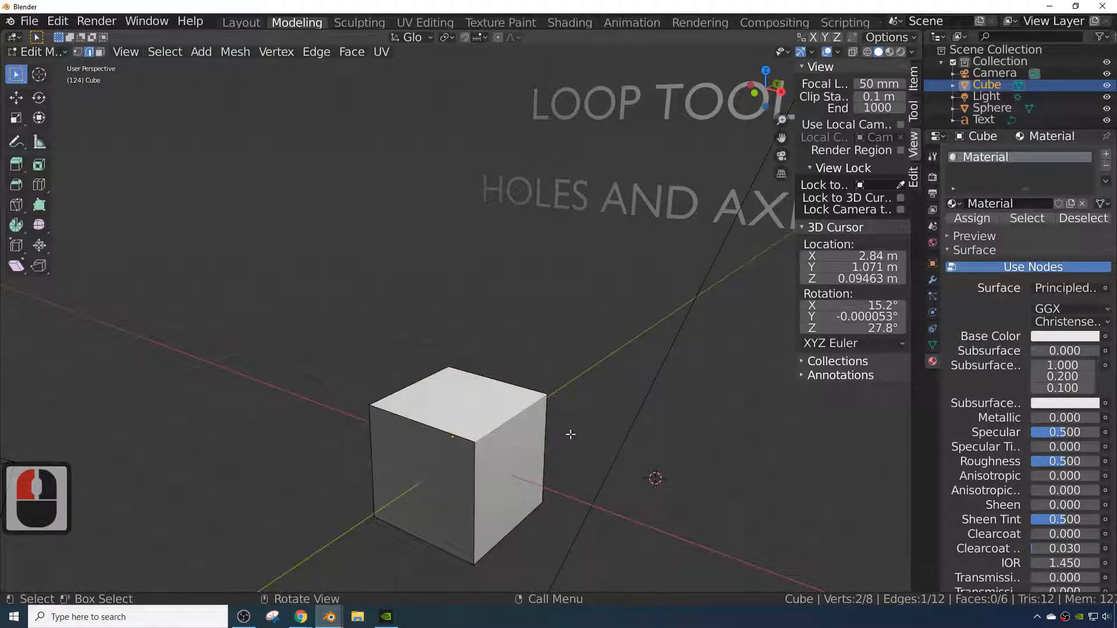
key("g")
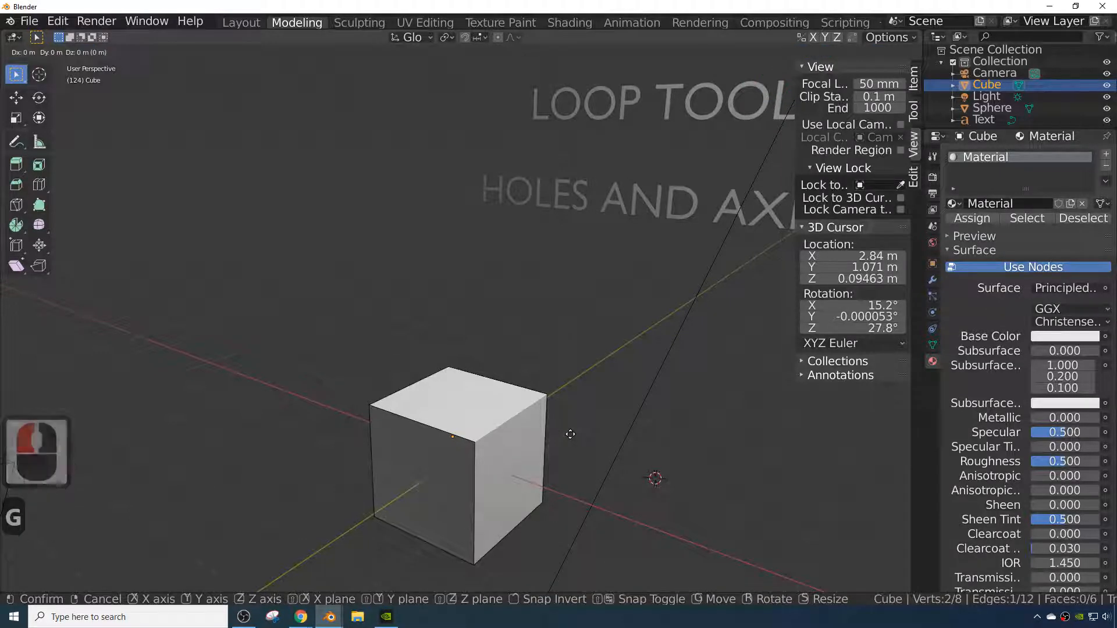
key("z")
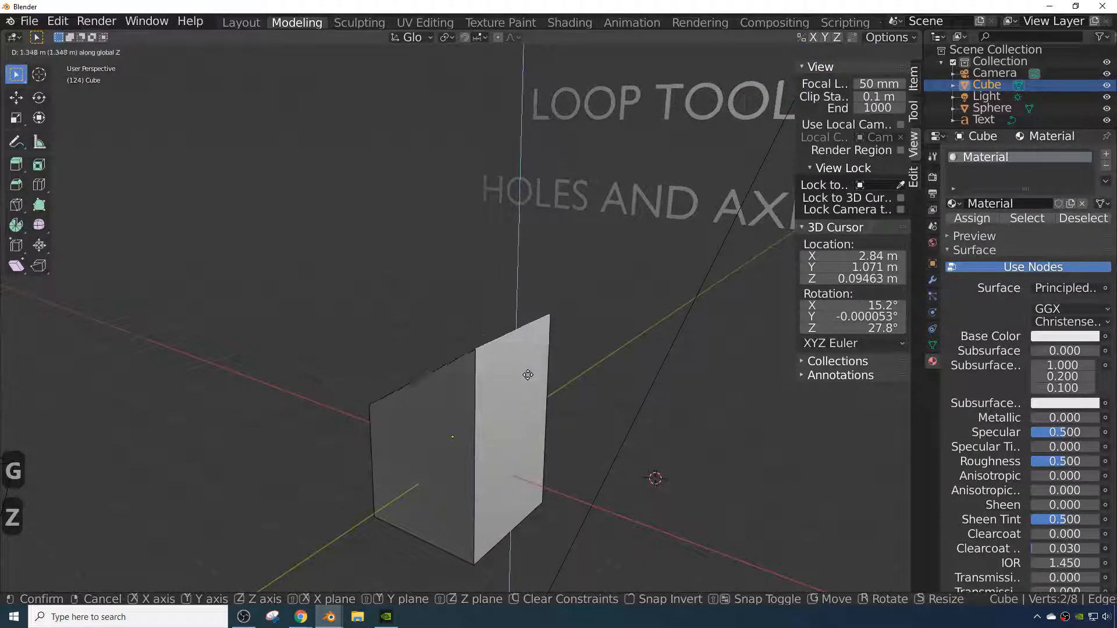
right_click(523, 395)
key("ctrl+z")
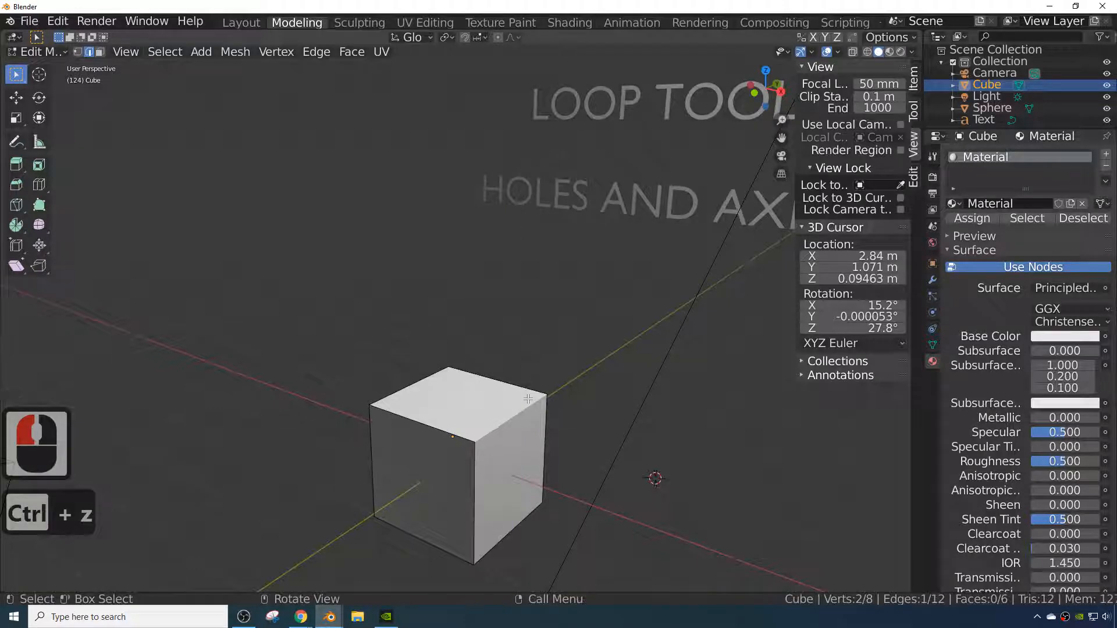
- Split the selected edge off the cube and move it along the Y axis
key("f")
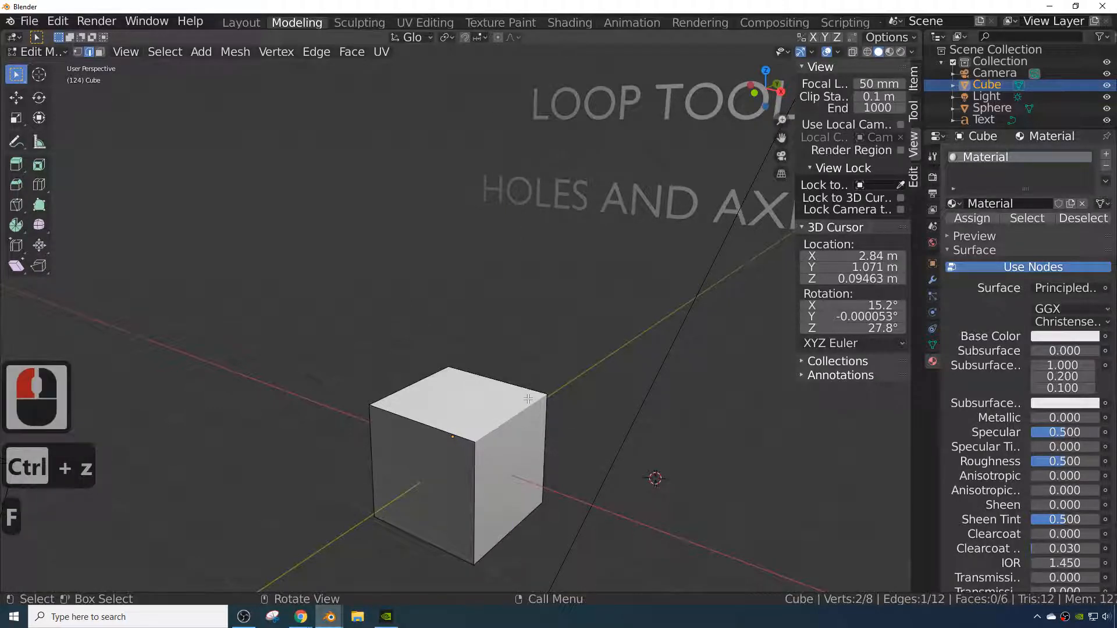
key("y")
left_click(552, 405)
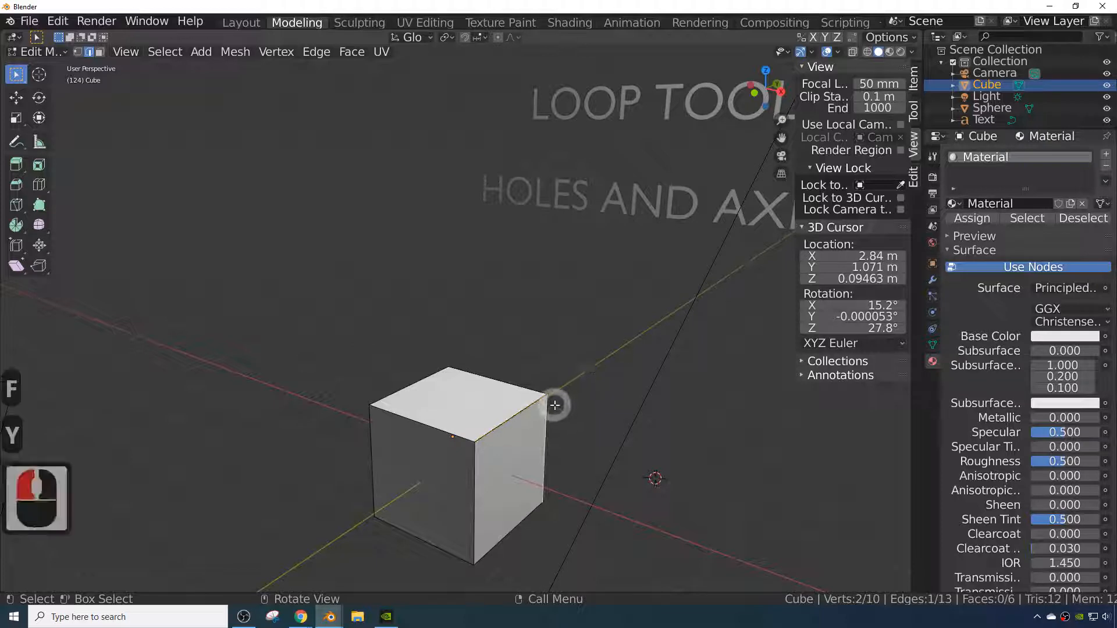
left_click(582, 397)
key("g")
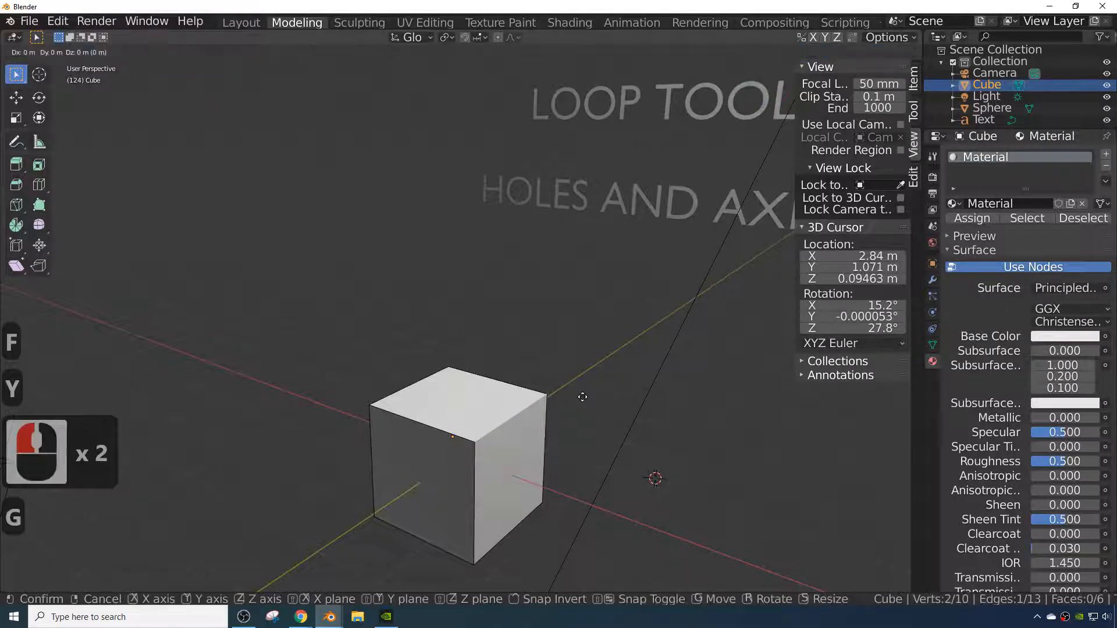
key("y")
left_click(489, 466)
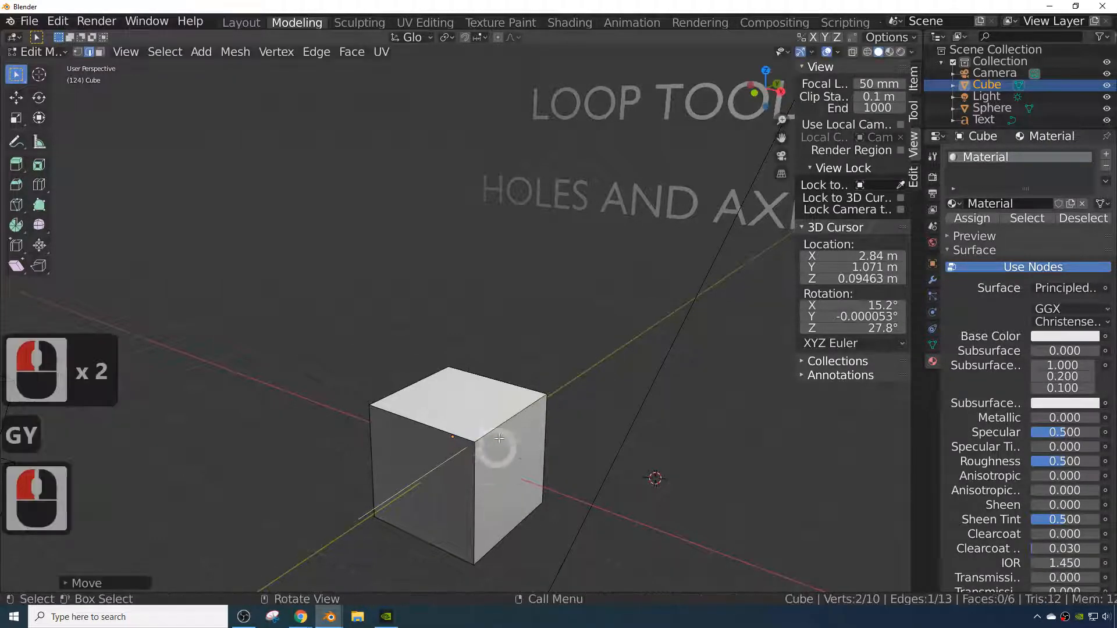
- Try moving the cube's bottom edge along the Y axis, then undo the move
middle_click_drag(506, 436, 456, 471)
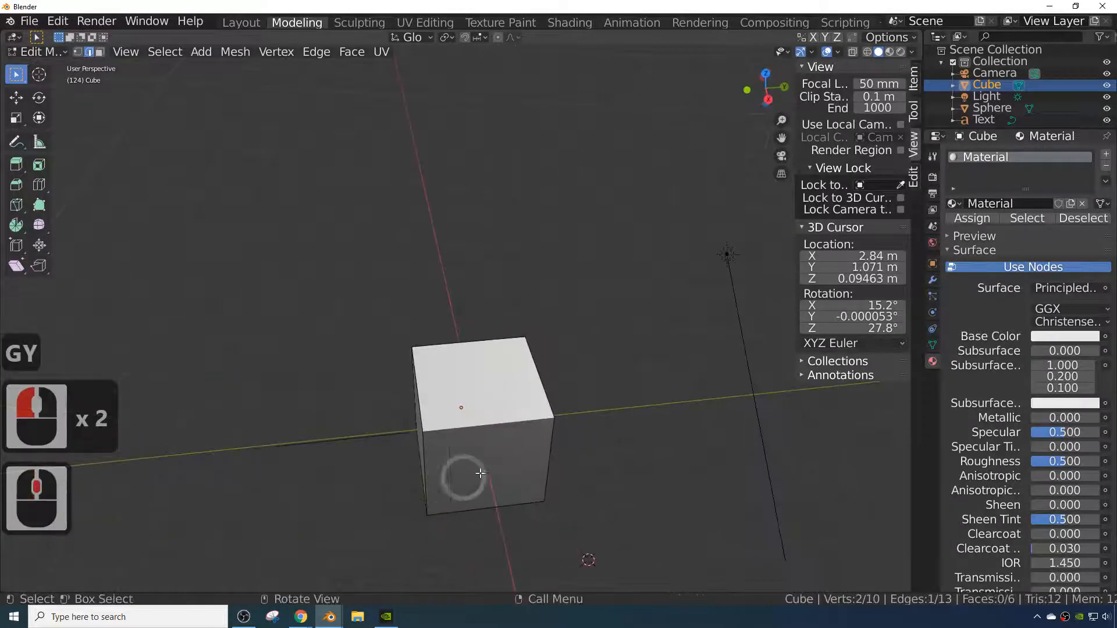
left_click(494, 507)
key("g")
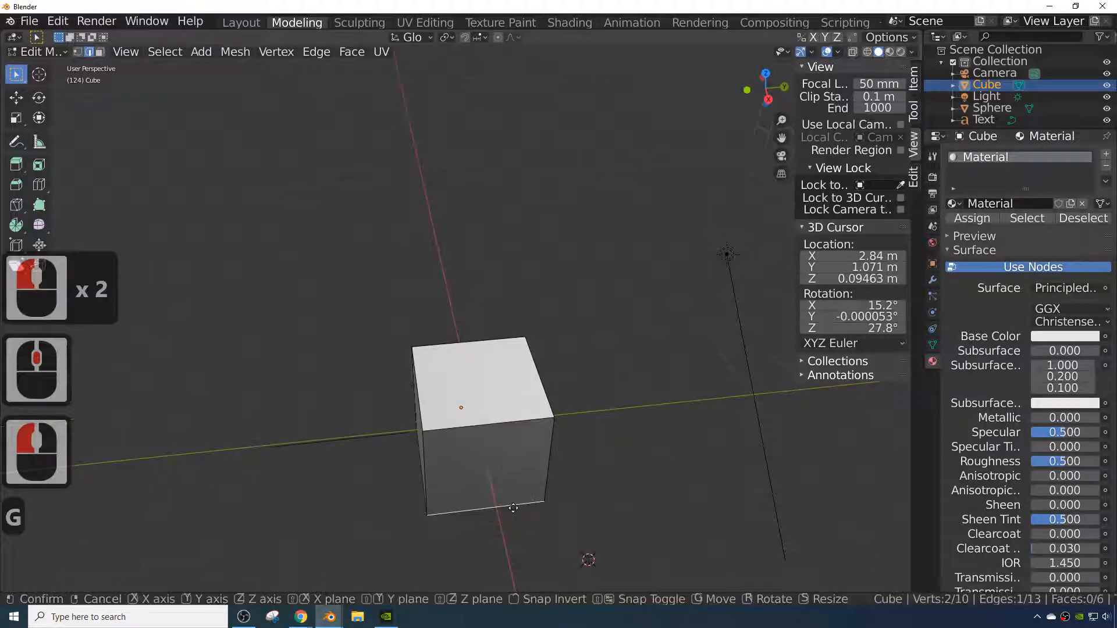
key("y")
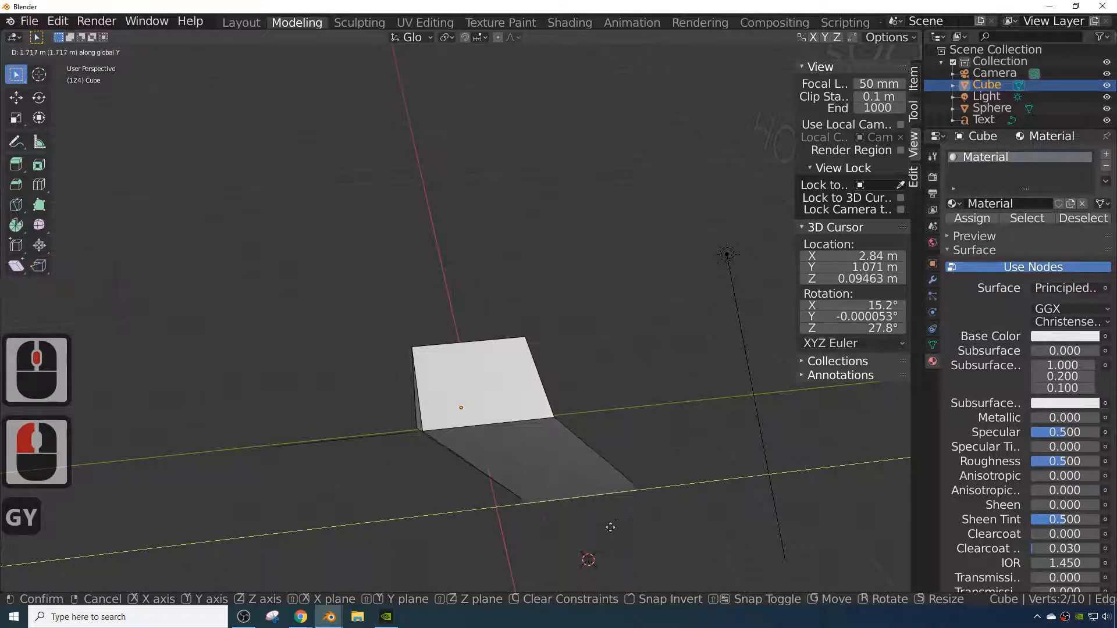
left_click(494, 536)
middle_click_drag(494, 536, 474, 496)
key("ctrl+z")
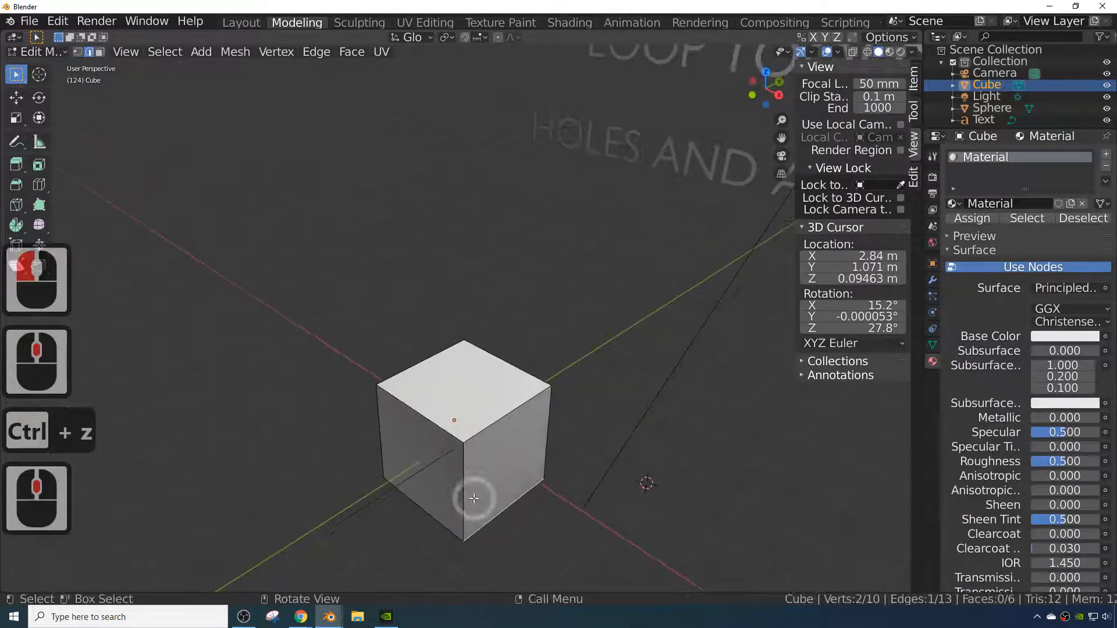
- Switch to face selection and try moving the cube's side face along the X axis, then undo it
left_click(474, 498)
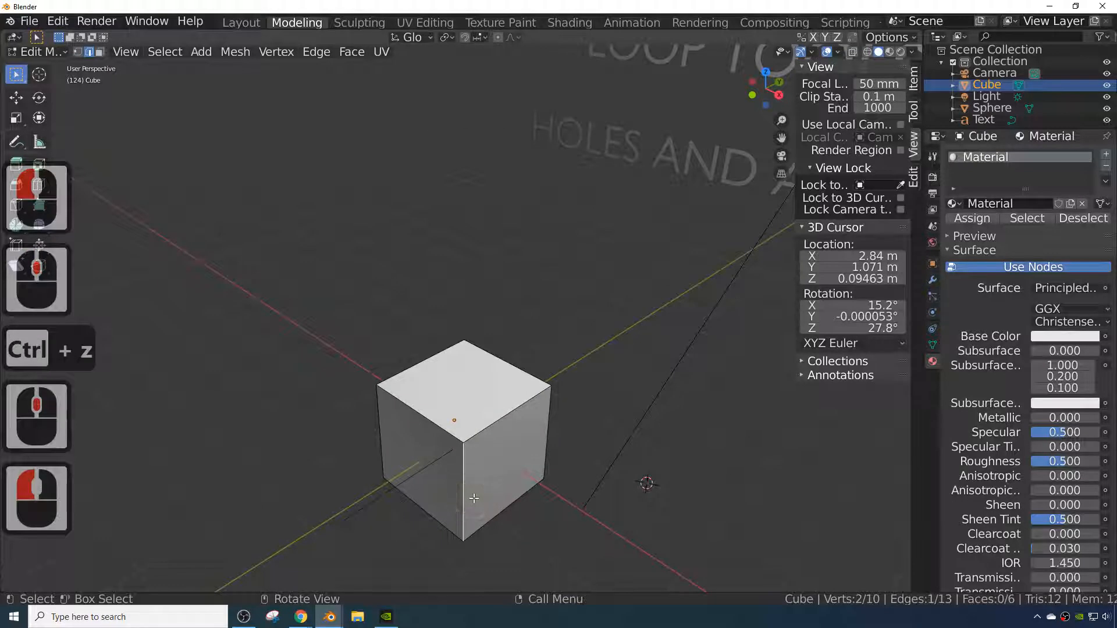
left_click(100, 51)
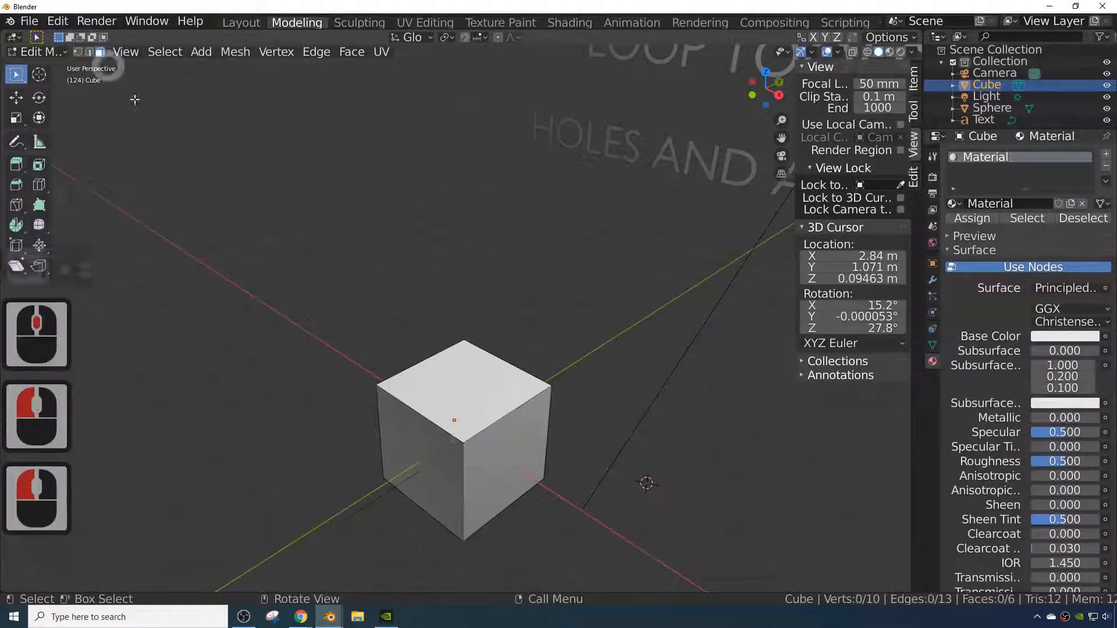
left_click(490, 457)
key("g")
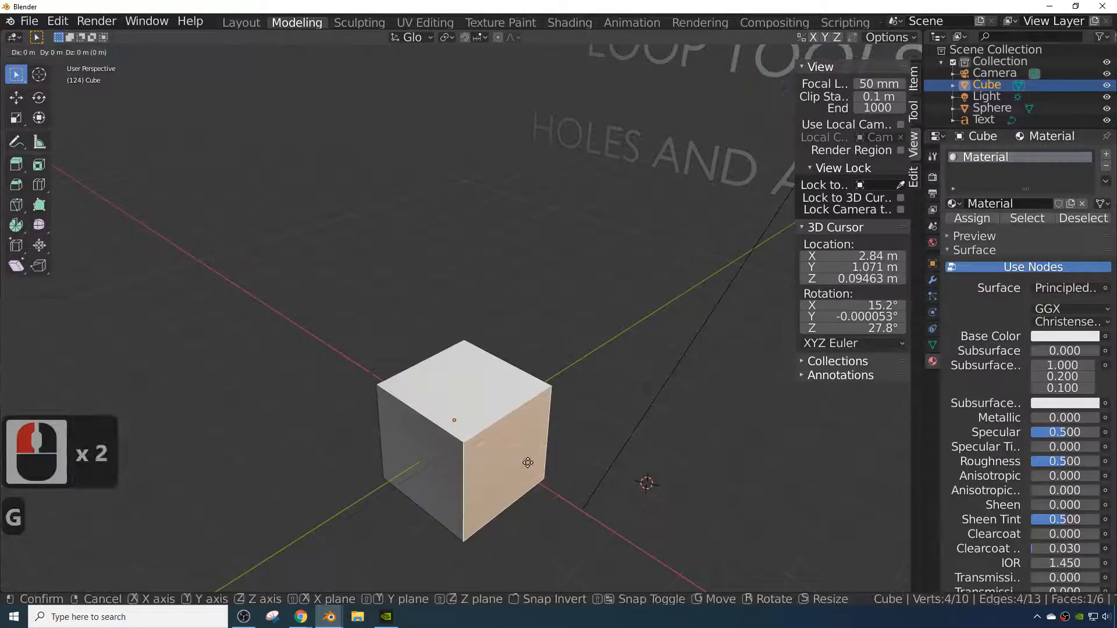
key("x")
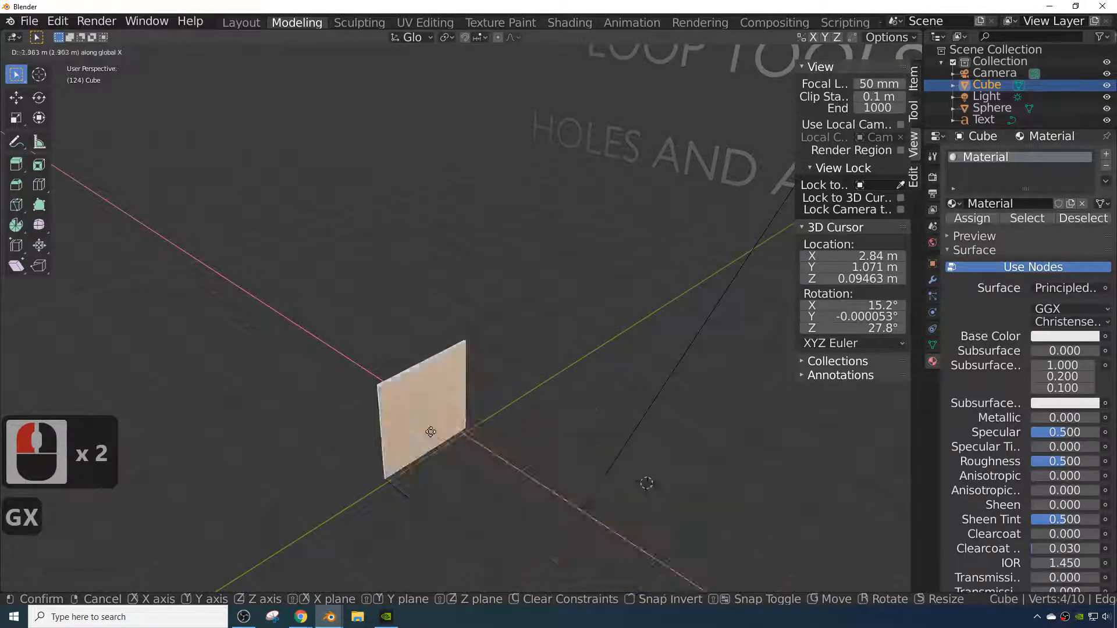
left_click(543, 478)
key("ctrl+z")
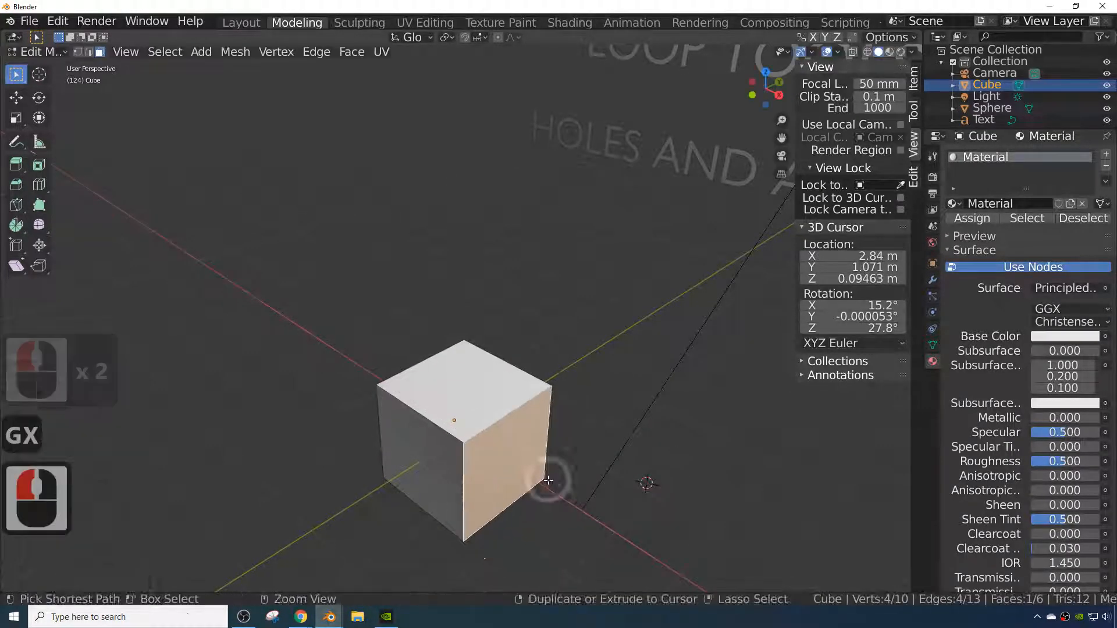
scroll(603, 303, "down", 2)
mouse_move(614, 314)
middle_mouse_down()
mouse_move(663, 297)
mouse_move(619, 320)
middle_mouse_up()
scroll(633, 349, "up", 1)
left_click(510, 396)
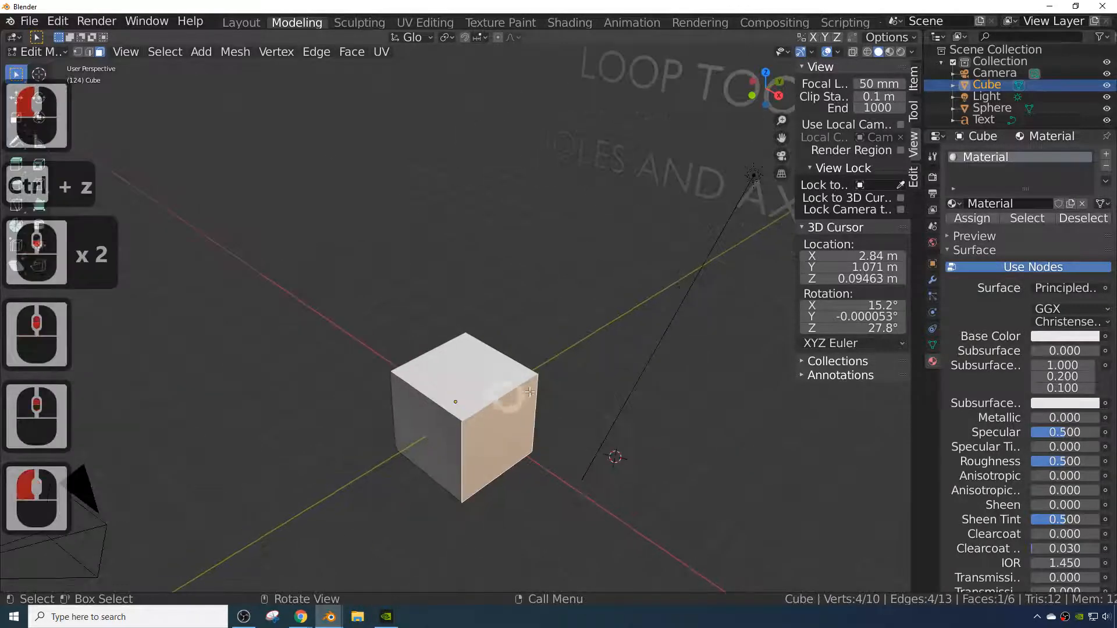
middle_click_drag(638, 225, 665, 233)
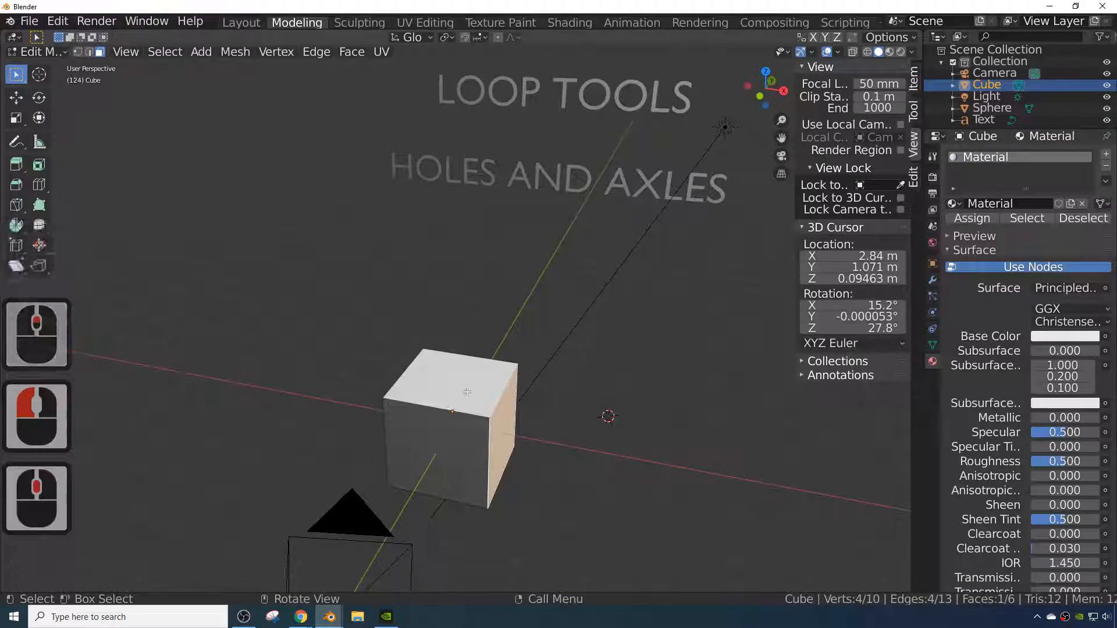
middle_click_drag(515, 379, 590, 241)
scroll(587, 269, "down", 3)
scroll(548, 317, "up", 1)
scroll(548, 316, "up", 2)
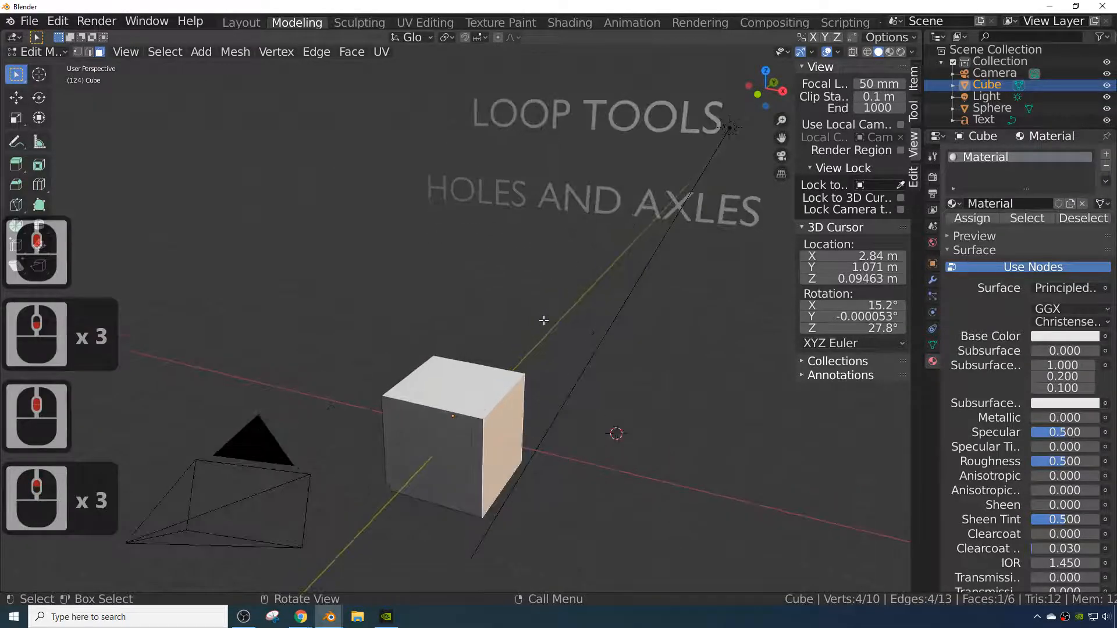
- Select the whole cube mesh and subdivide it three times
key("a")
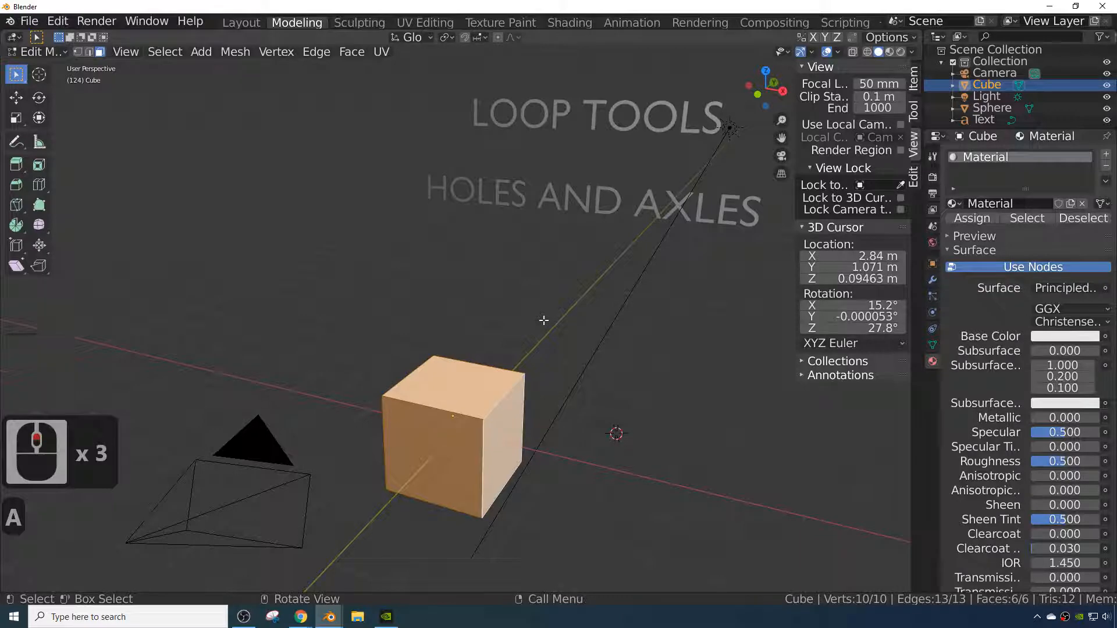
right_click(472, 398)
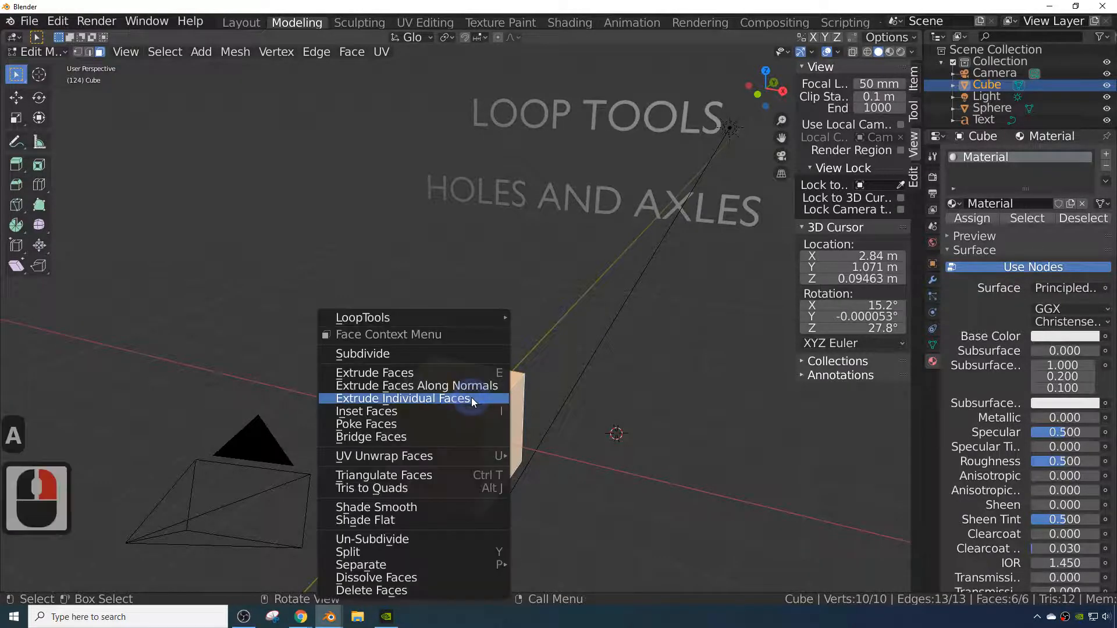
left_click(408, 357)
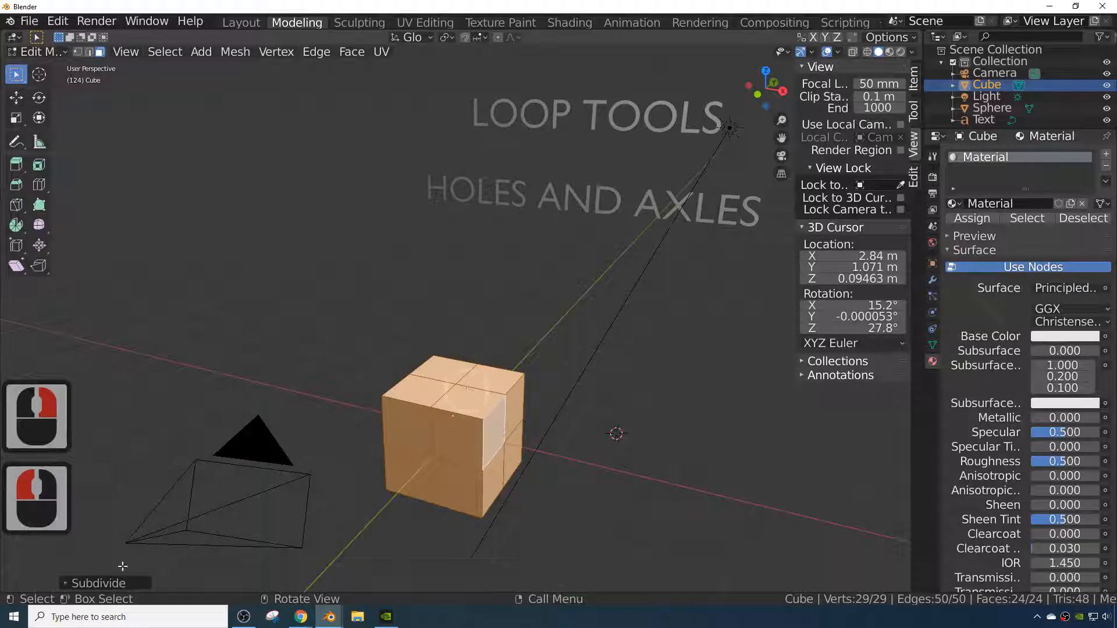
right_click(485, 411)
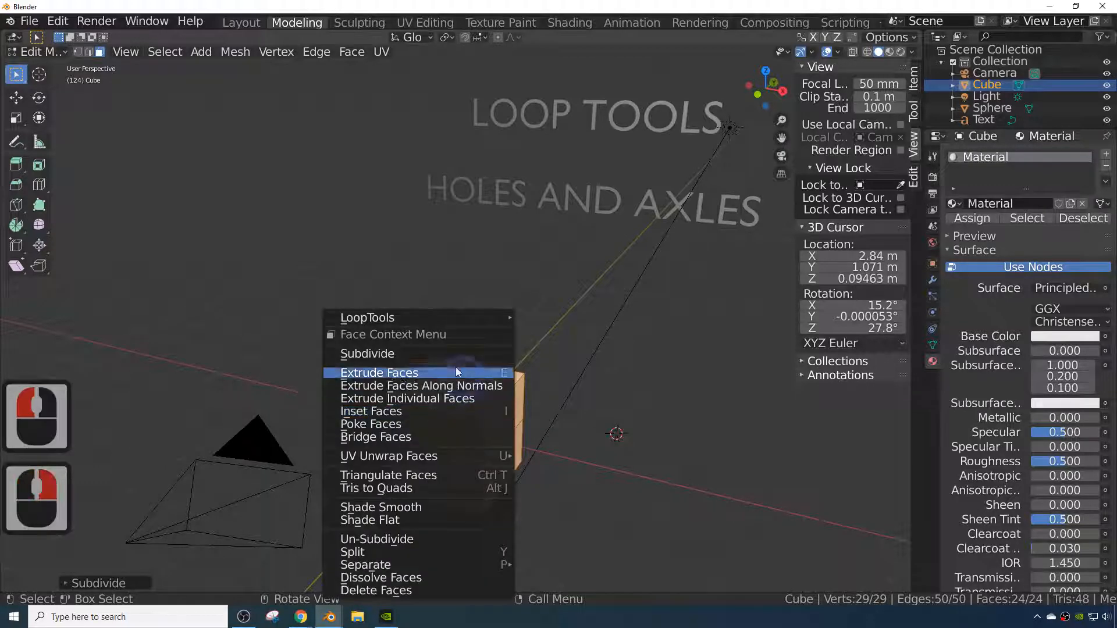
left_click(420, 348)
right_click(445, 356)
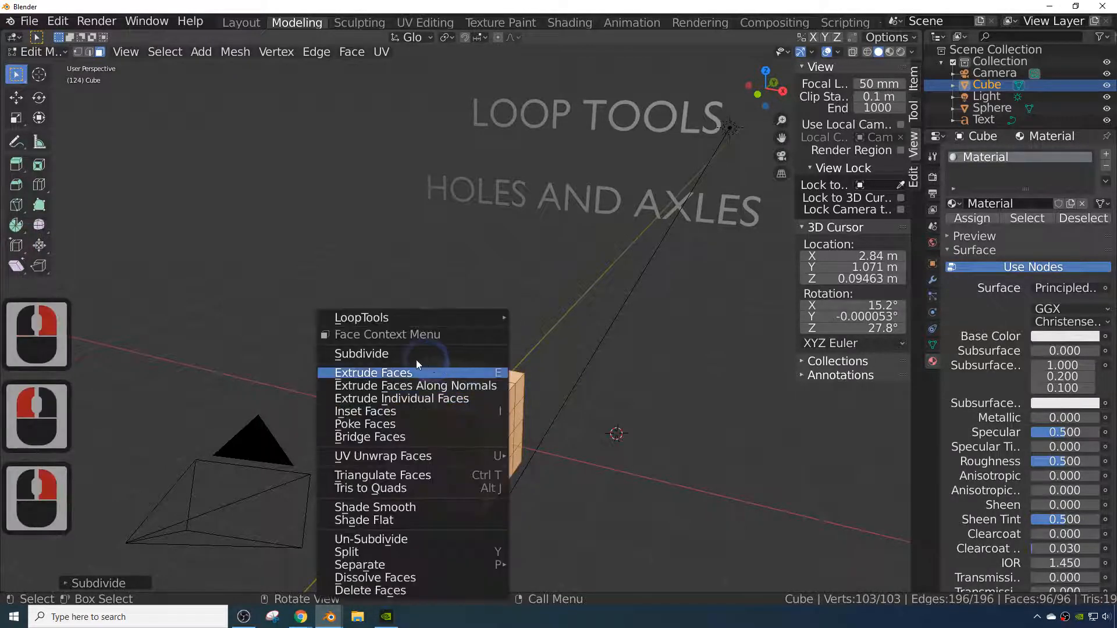
left_click(372, 352)
- Select the centre vertex of the top face, grow the selection twice, and delete those faces to open a square hole
mouse_move(512, 447)
middle_mouse_down()
mouse_move(528, 474)
mouse_move(522, 457)
middle_mouse_up()
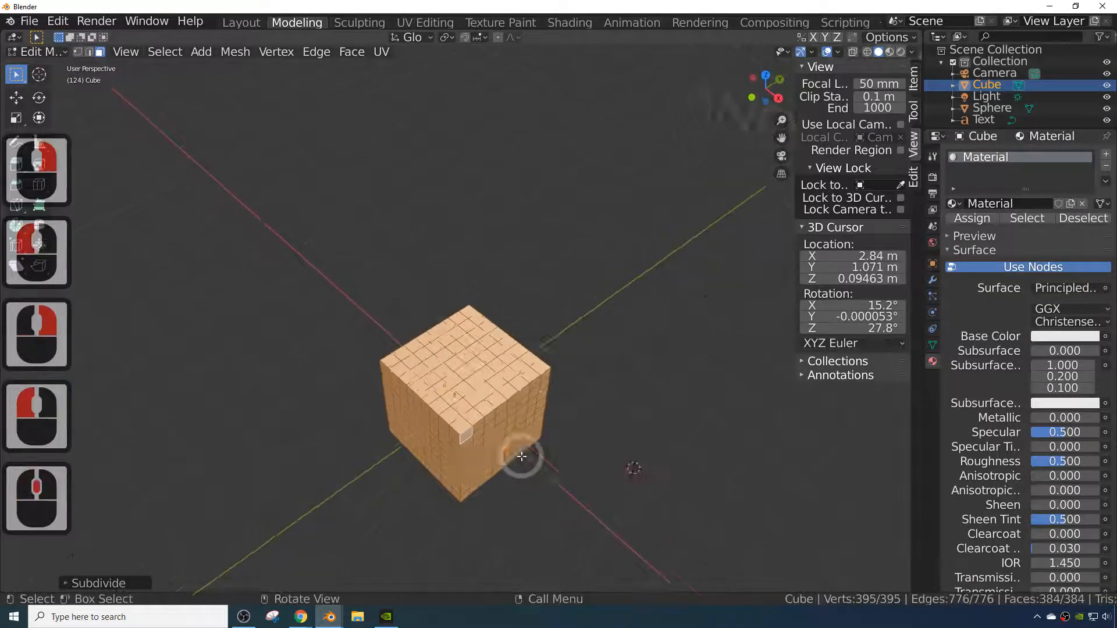
scroll(521, 456, "up", 4)
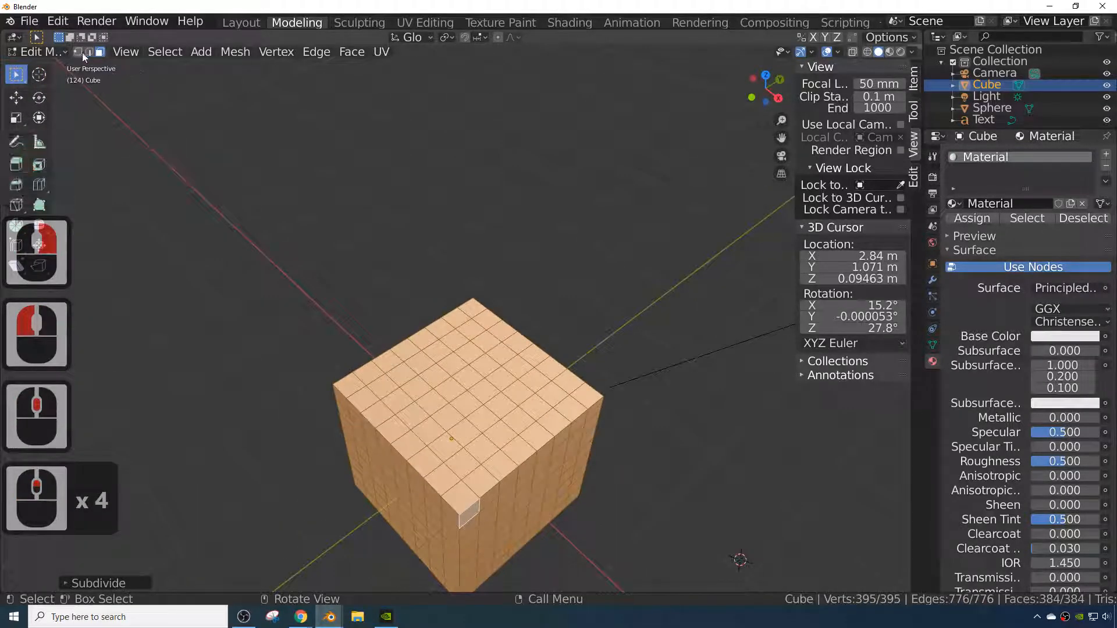
left_click(78, 52)
left_click(470, 395)
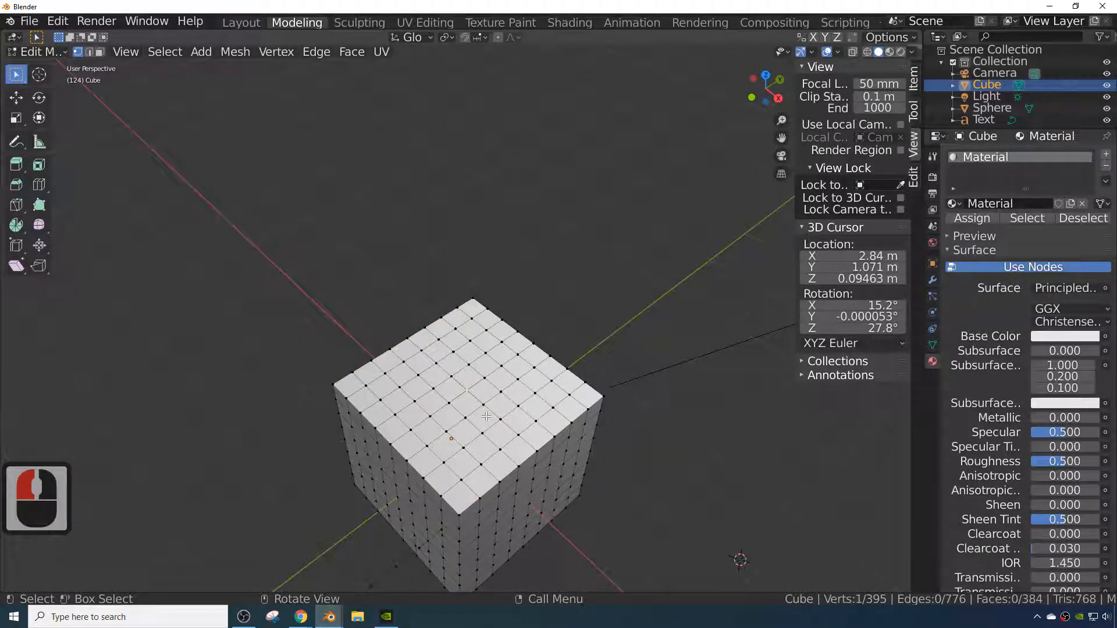
left_click(469, 391)
left_click(468, 391)
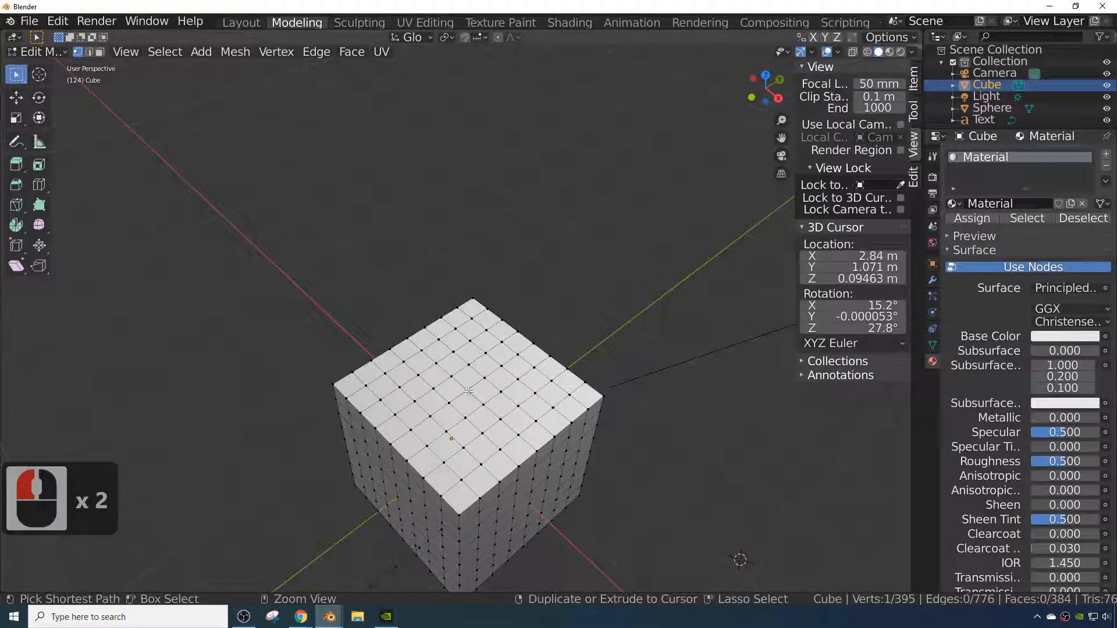
key("ctrl+KP_Add")
key("ctrl+KP_Add")
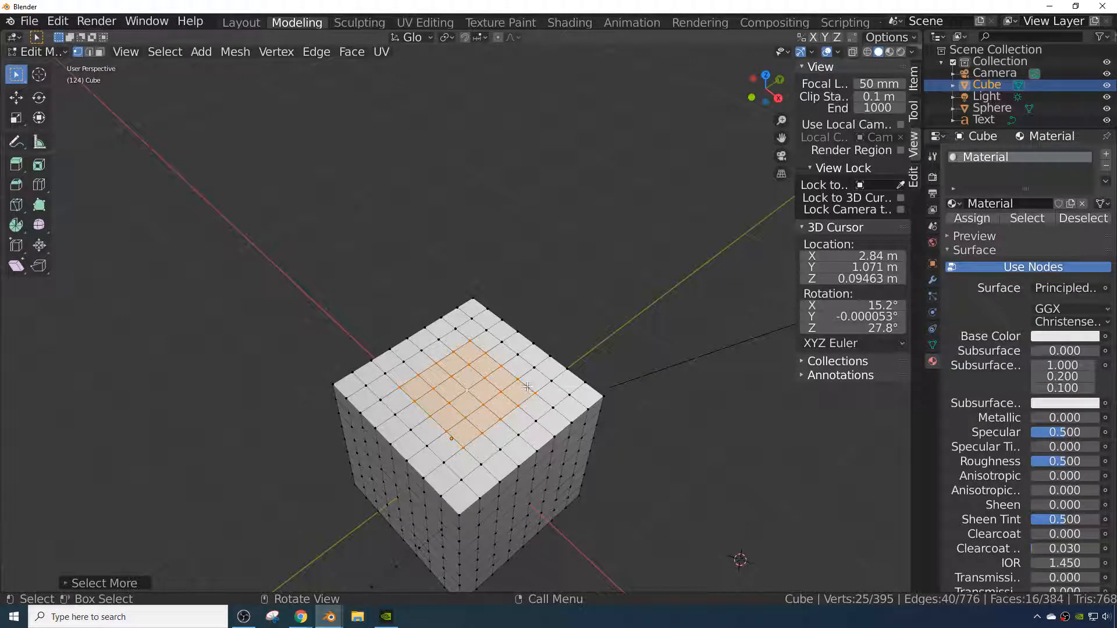
key("x")
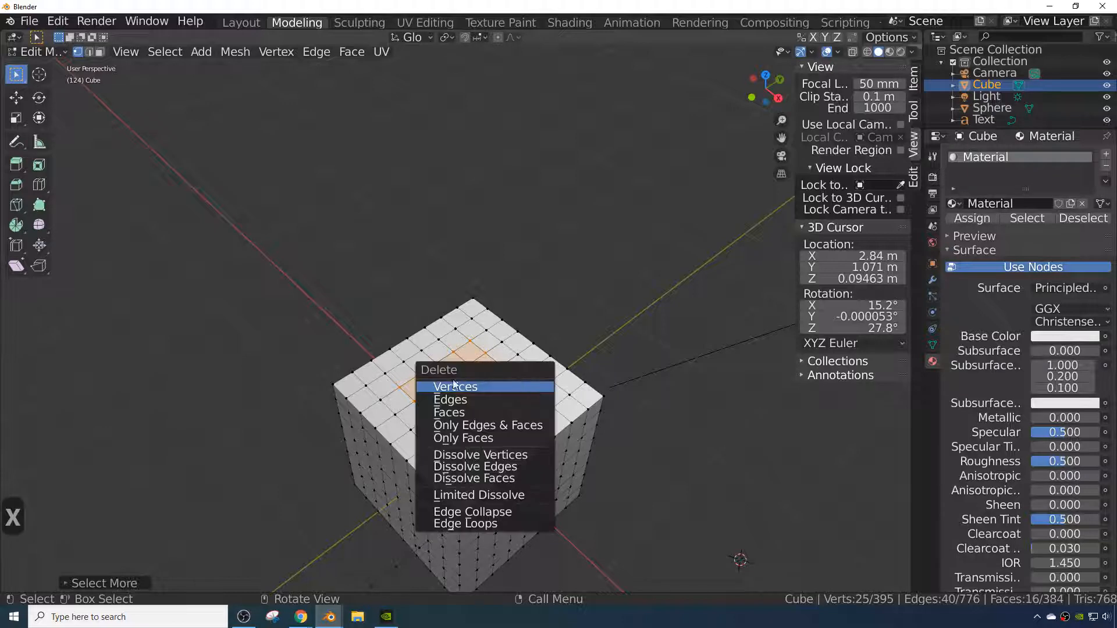
left_click(484, 410)
- In edge selection, loop-select the square hole's rim, extrude it and scale it inward to about 0.52
middle_click_drag(484, 411, 526, 442)
scroll(519, 472, "up", 3)
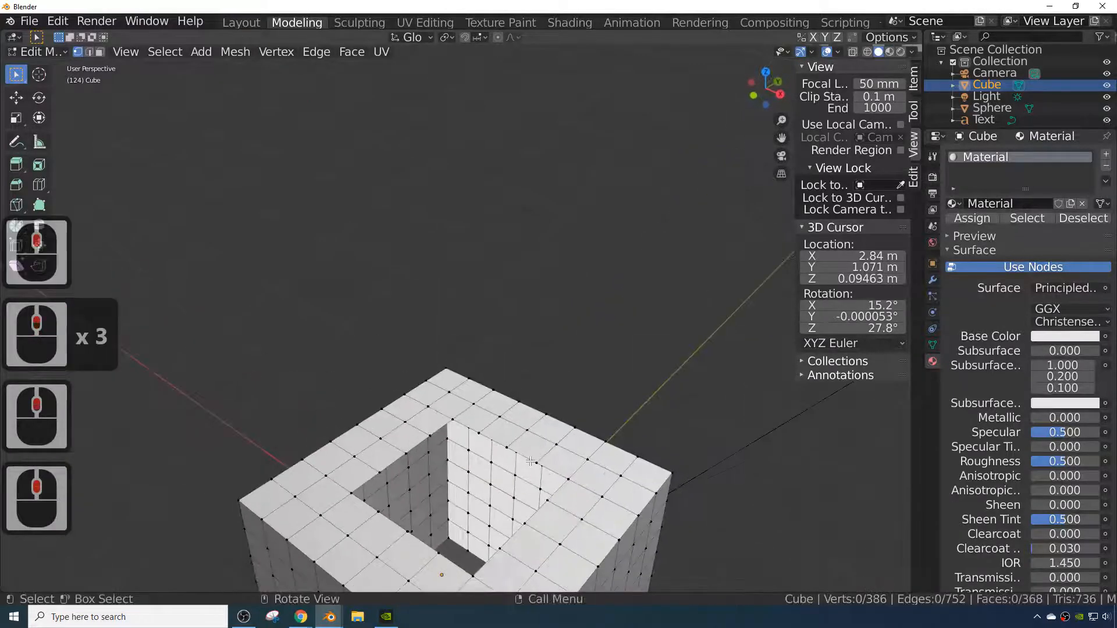
left_click(537, 461)
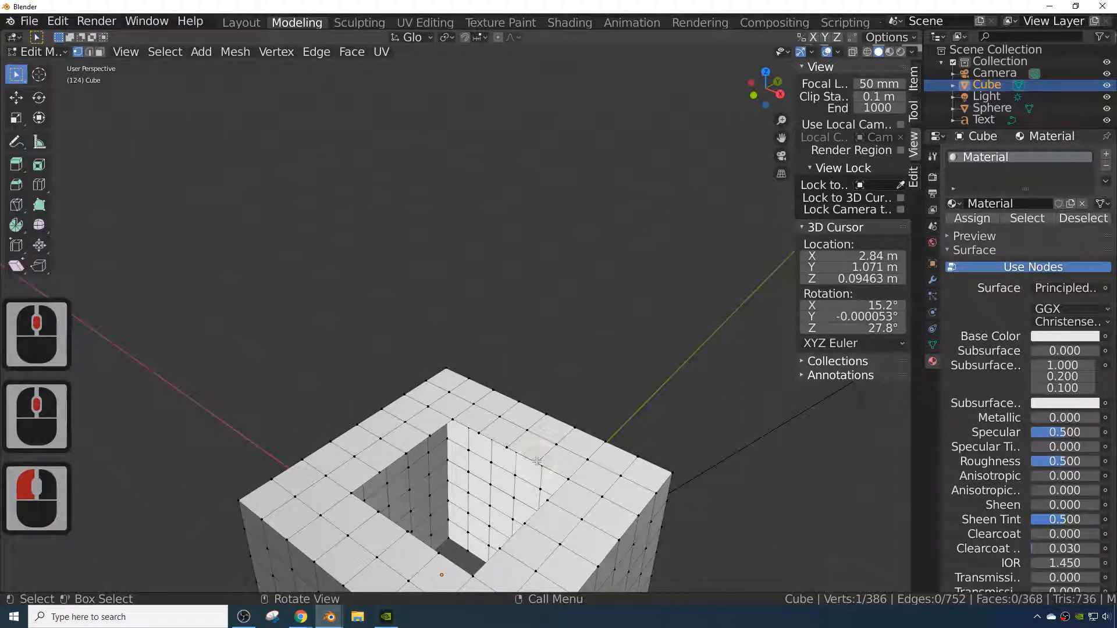
left_click(537, 460, "alt")
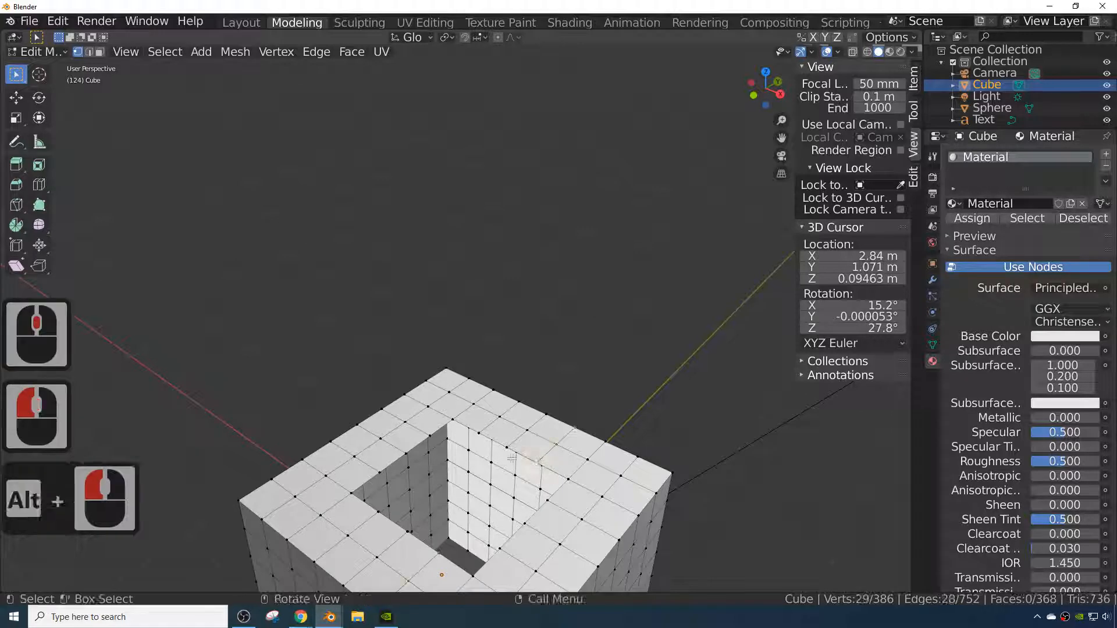
left_click(88, 52)
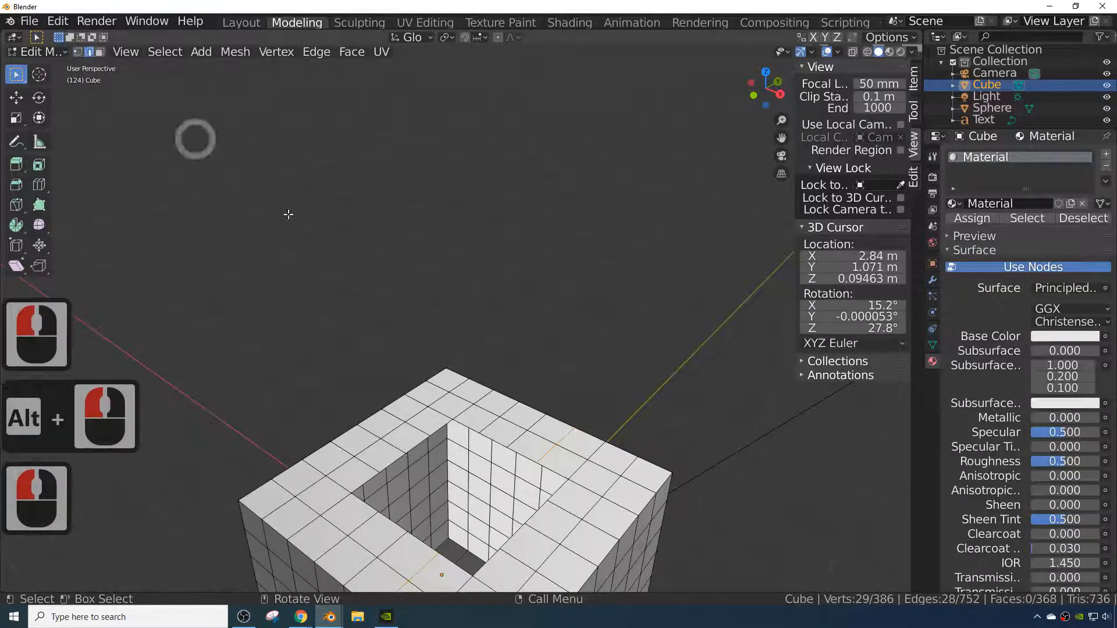
left_click(510, 448)
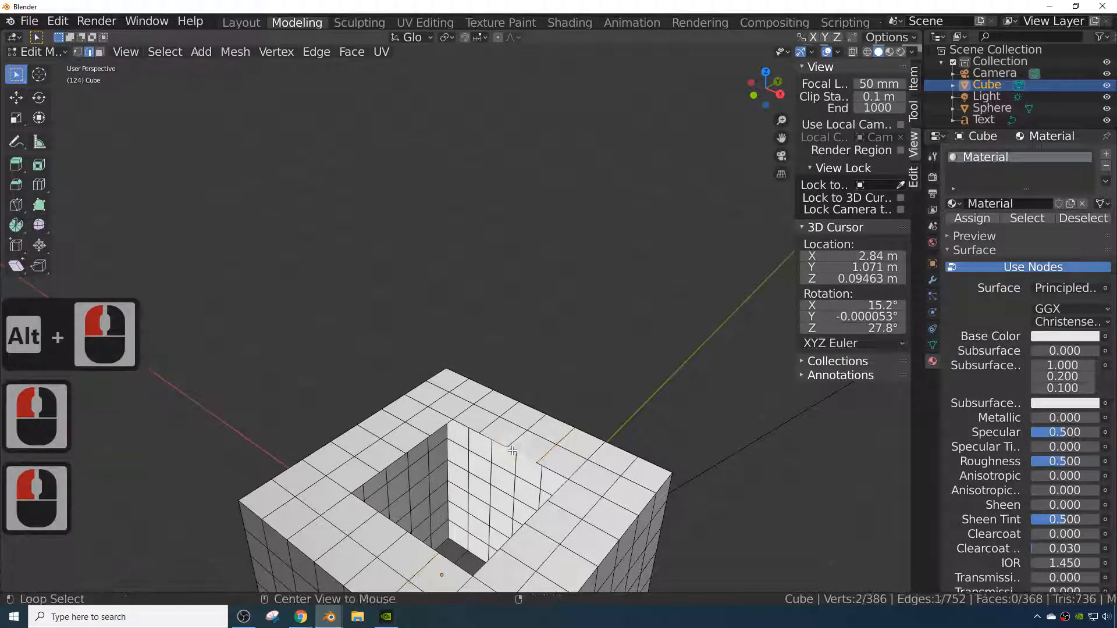
left_click(512, 449, "alt")
scroll(547, 497, "down", 4)
middle_click_drag(547, 497, 531, 516)
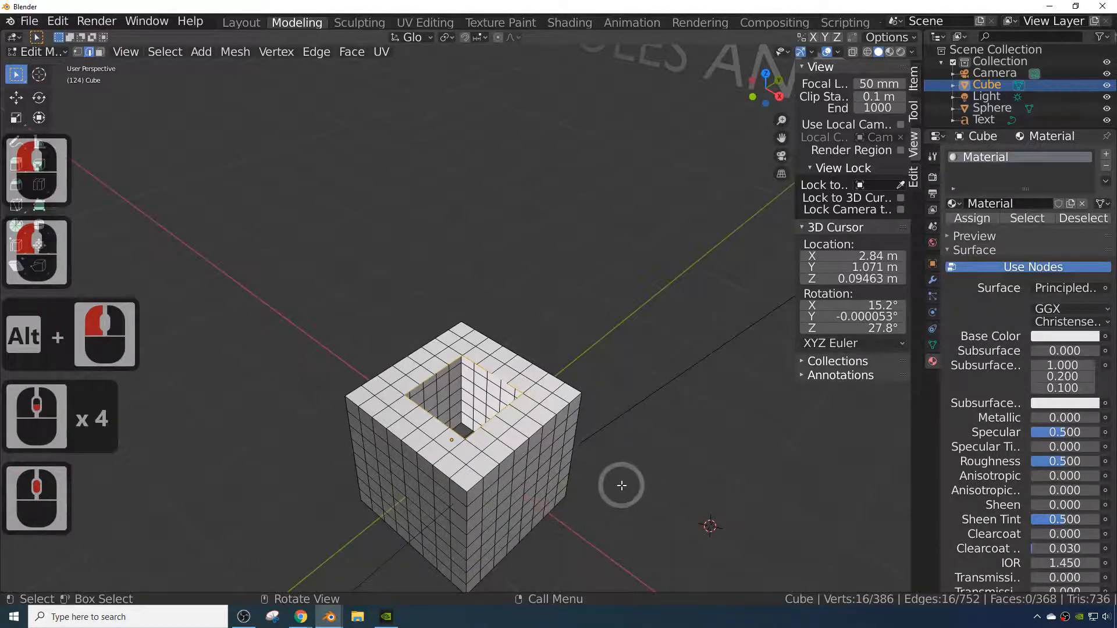
key("e")
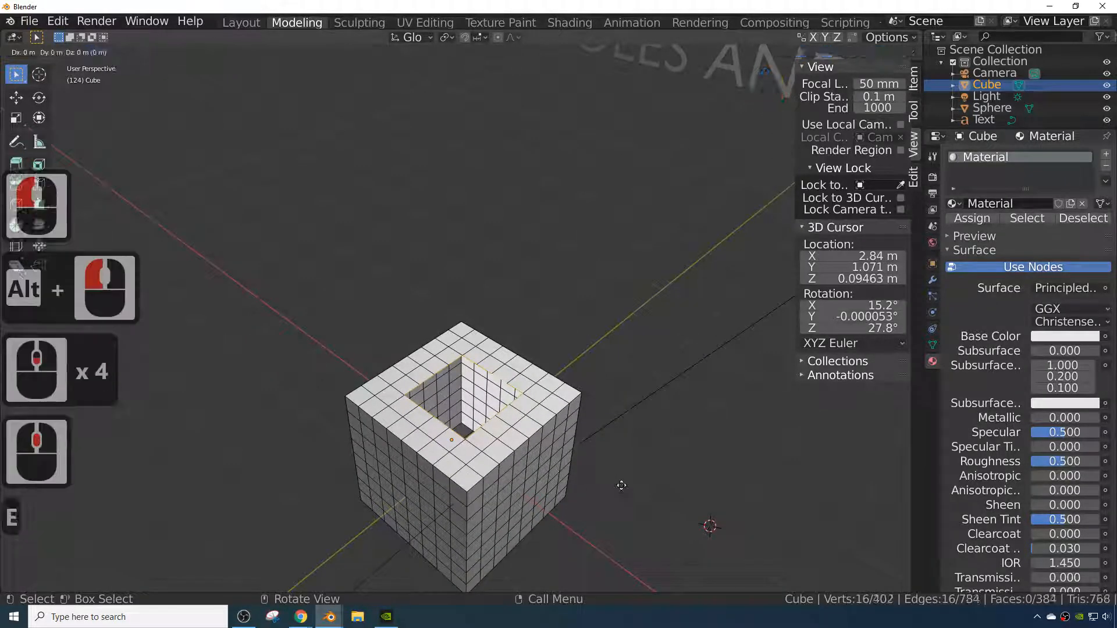
key("s")
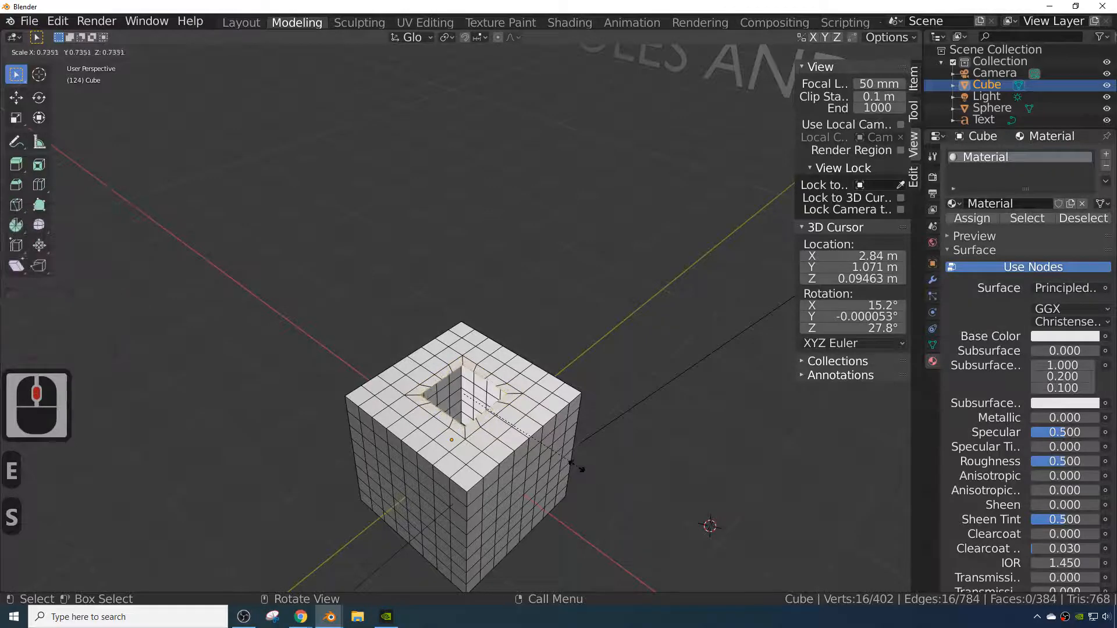
left_click(544, 452)
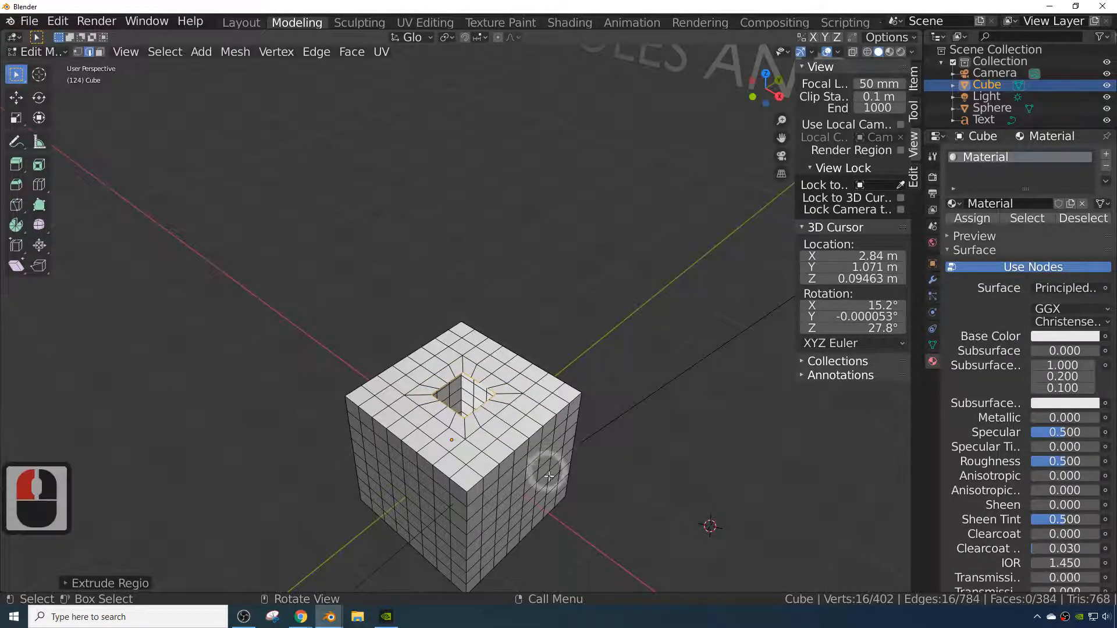
- Loop-select the hole's inner rim and make it round with LoopTools Circle
scroll(547, 523, "up", 3)
middle_click_drag(548, 523, 534, 507)
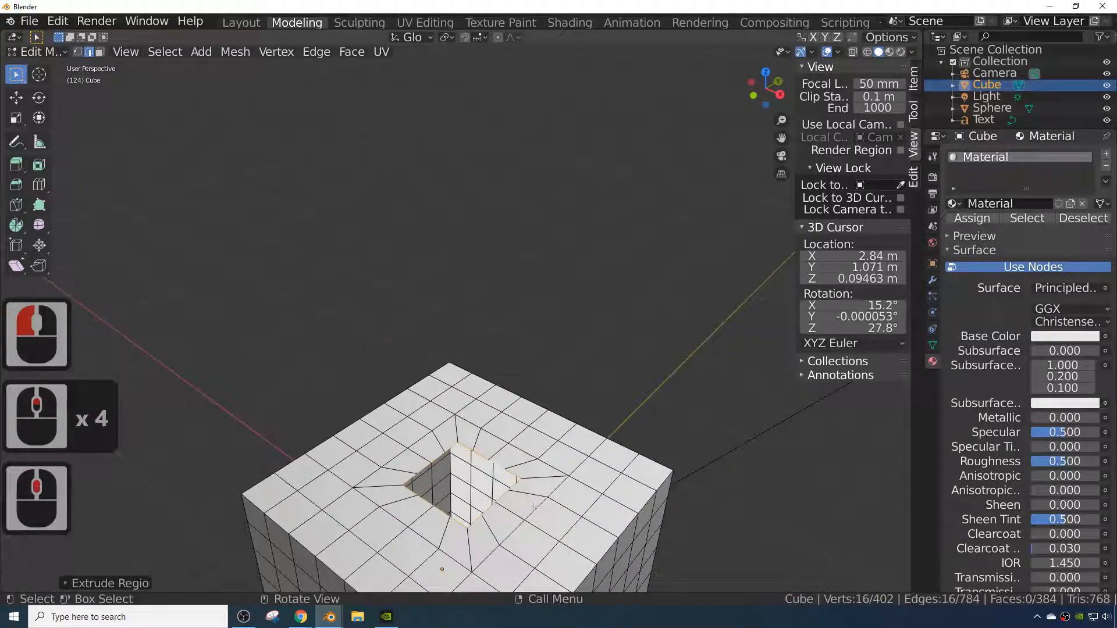
left_click(502, 498)
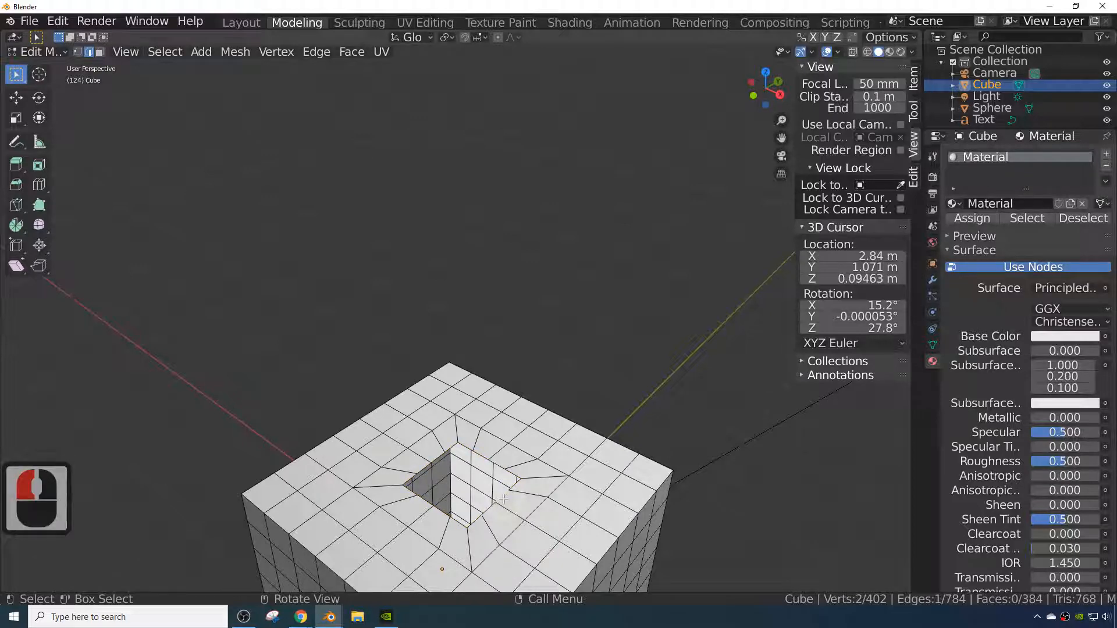
left_click(503, 499, "alt")
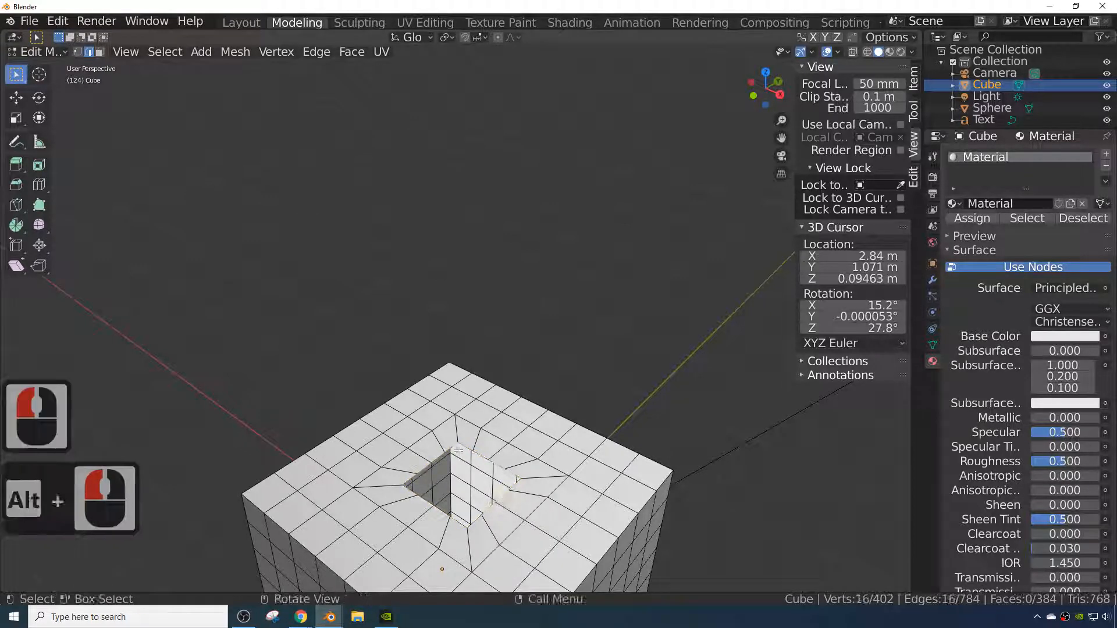
right_click(487, 512)
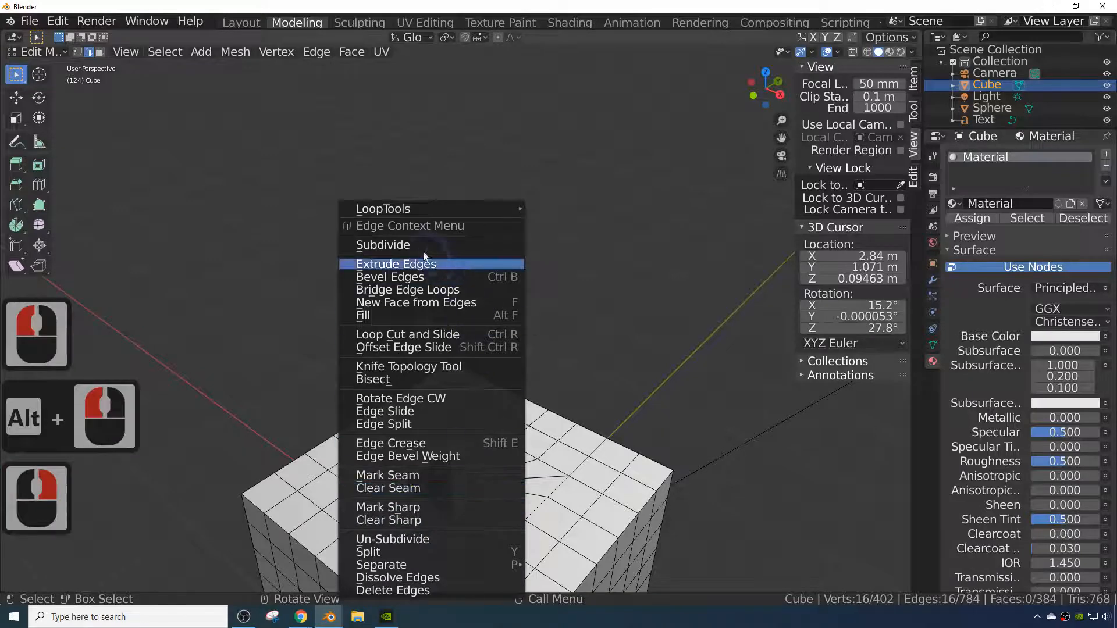
mouse_move(427, 210)
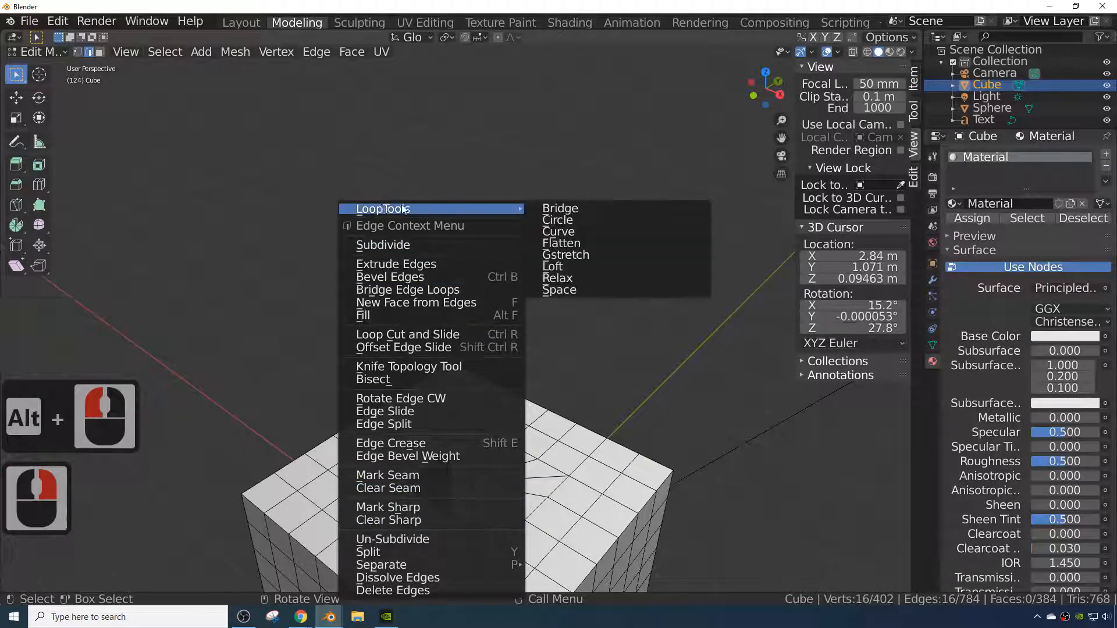
left_click(575, 221)
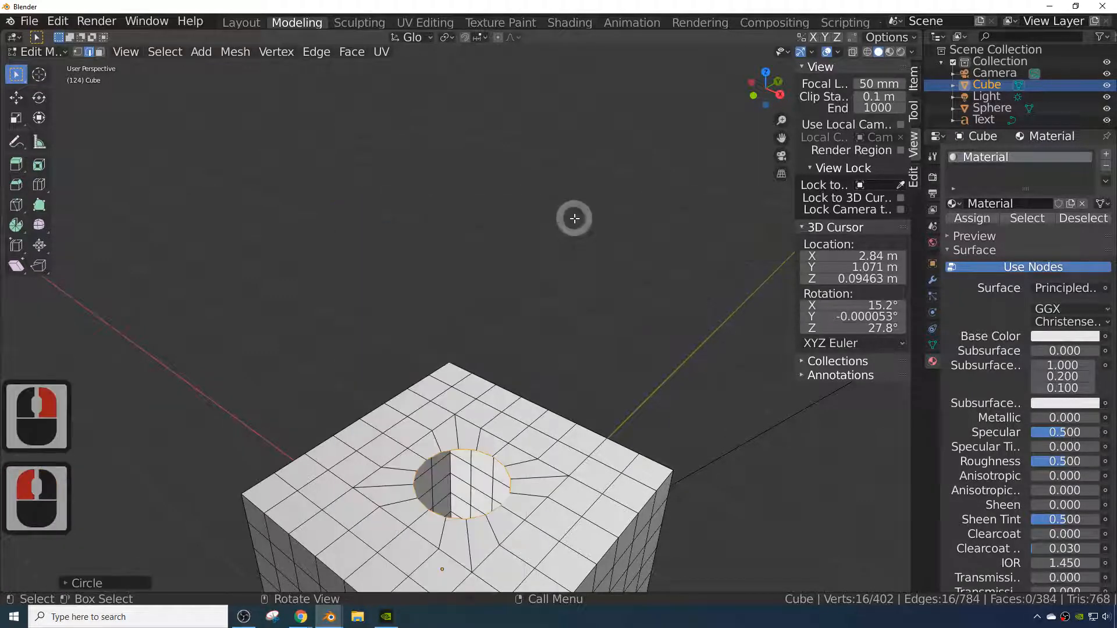
- Extrude the circular rim loop and scale the new loop slightly
middle_click_drag(553, 476, 245, 537)
middle_click_drag(166, 495, 560, 521)
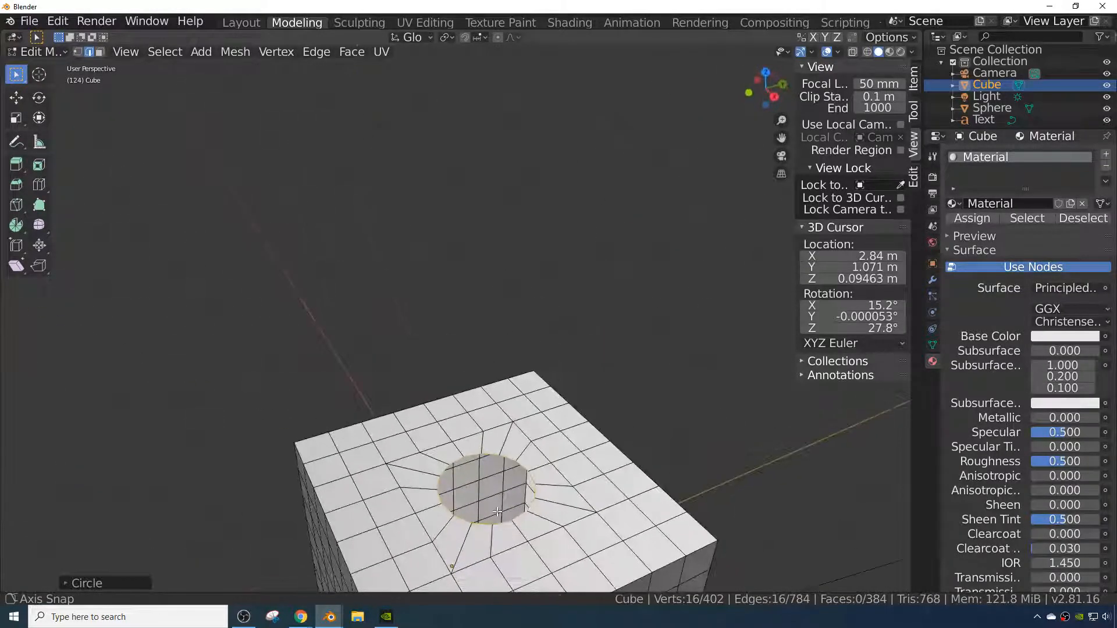
scroll(610, 526, "down", 3)
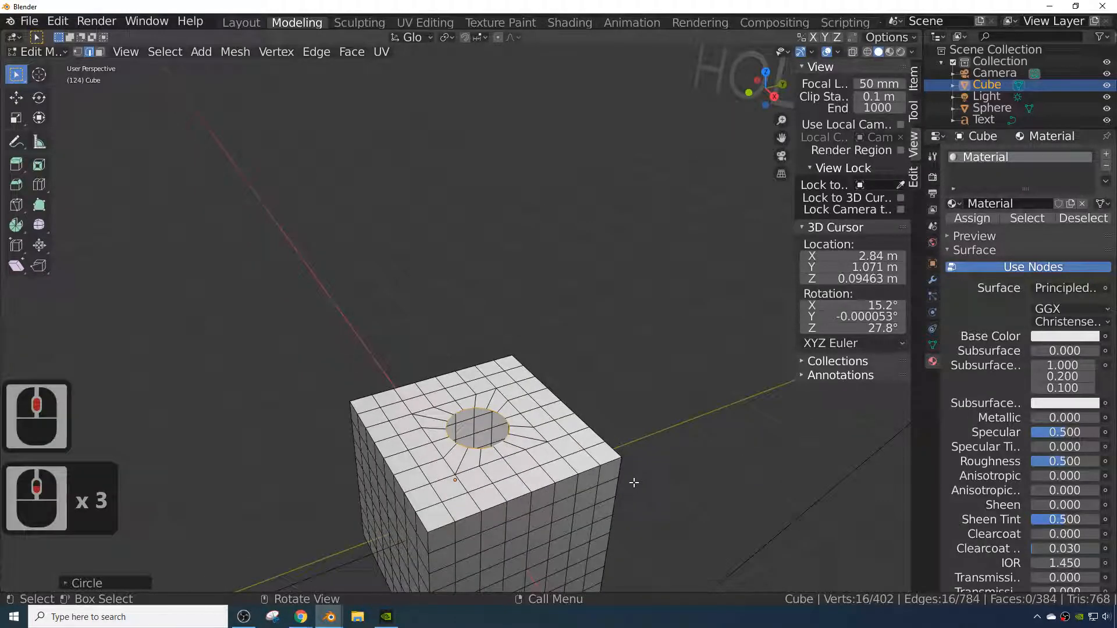
key("e")
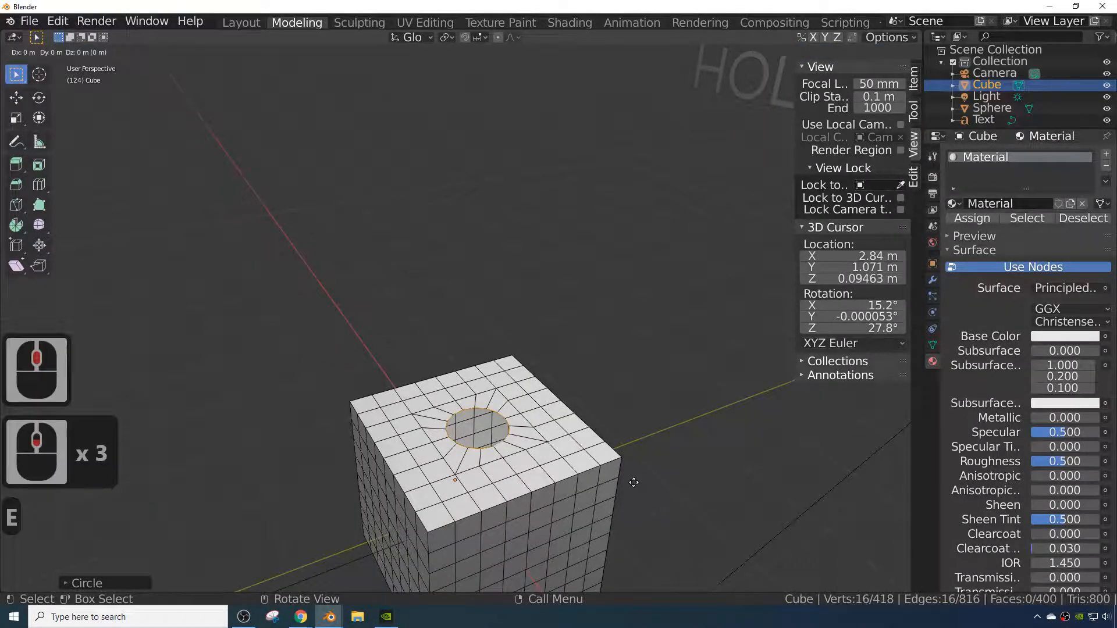
key("s")
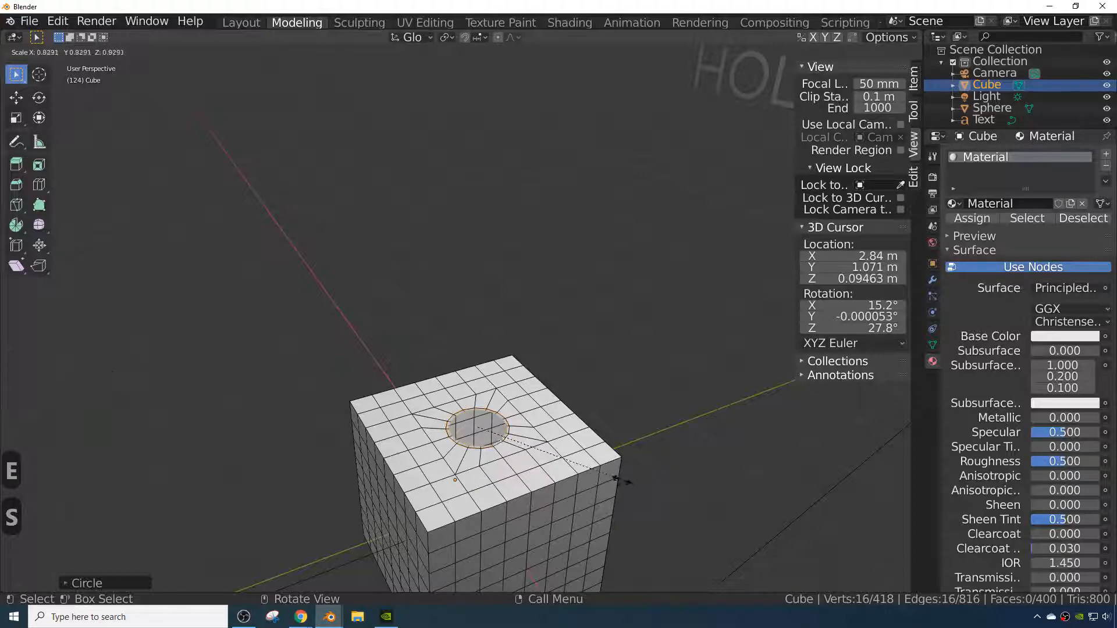
left_click(621, 484)
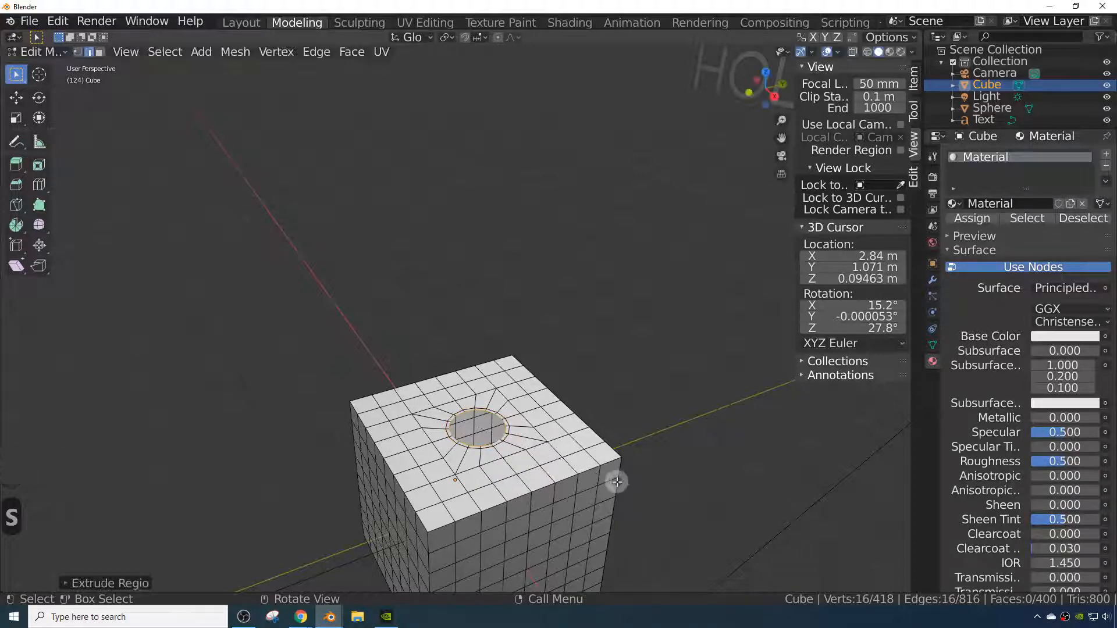
- Extrude the circular rim loop down along the Z axis to form the hole's wall
middle_click_drag(559, 512, 611, 541)
scroll(524, 527, "up", 3)
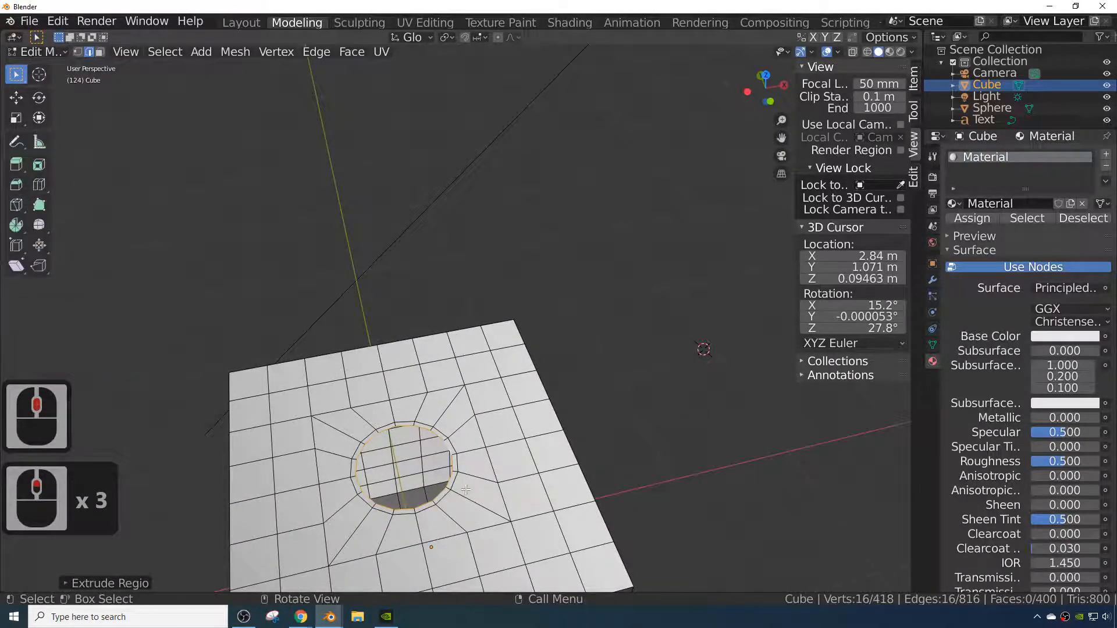
middle_click_drag(475, 499, 444, 465)
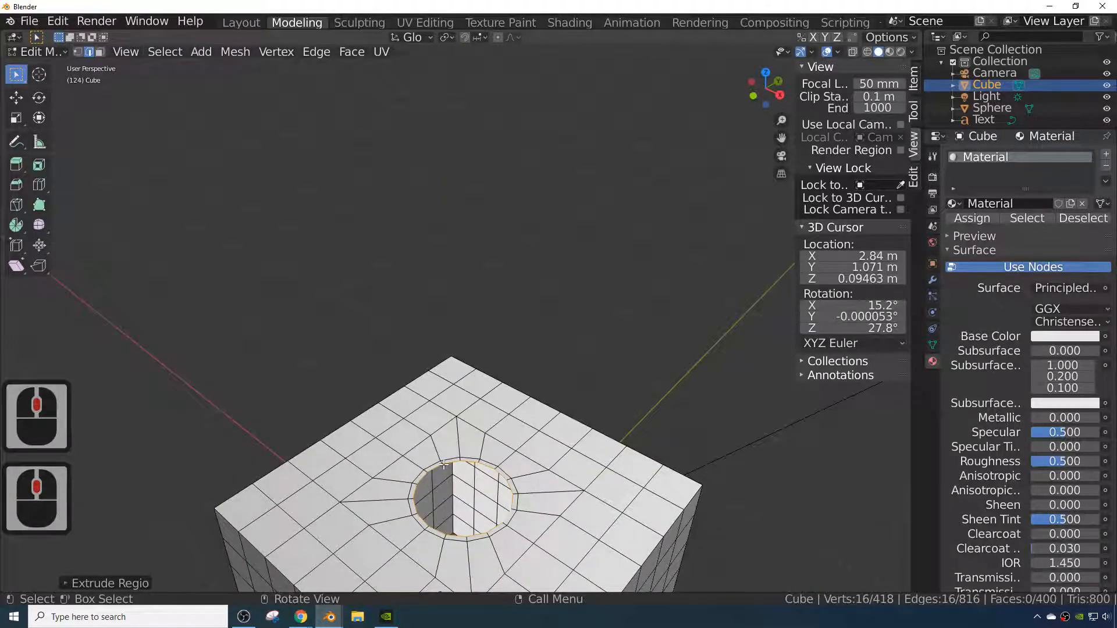
key("e")
key("z")
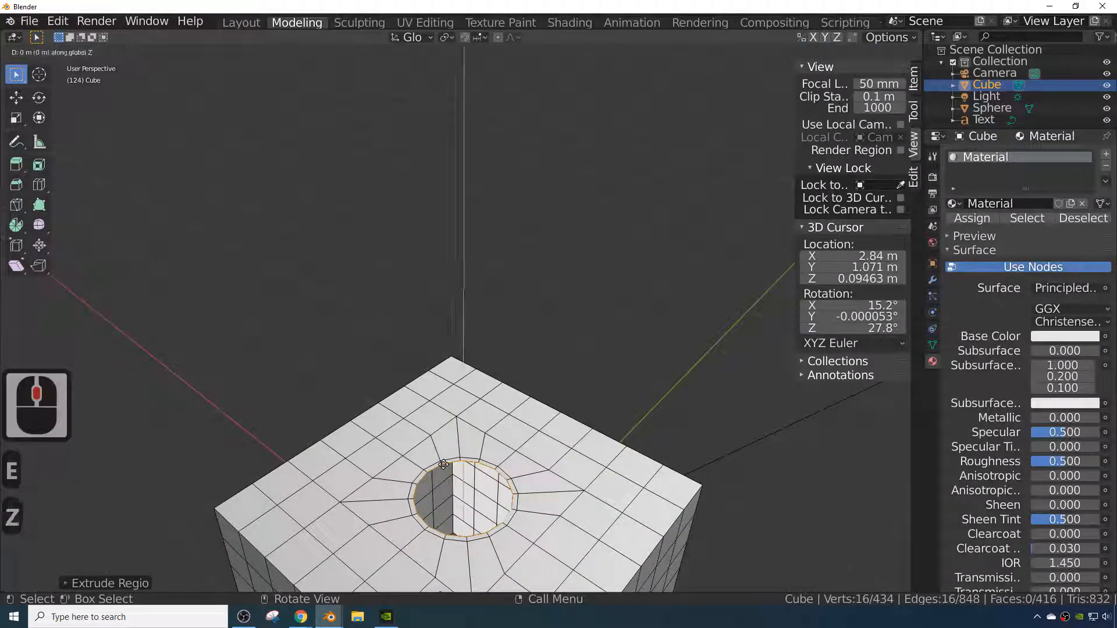
left_click(444, 470)
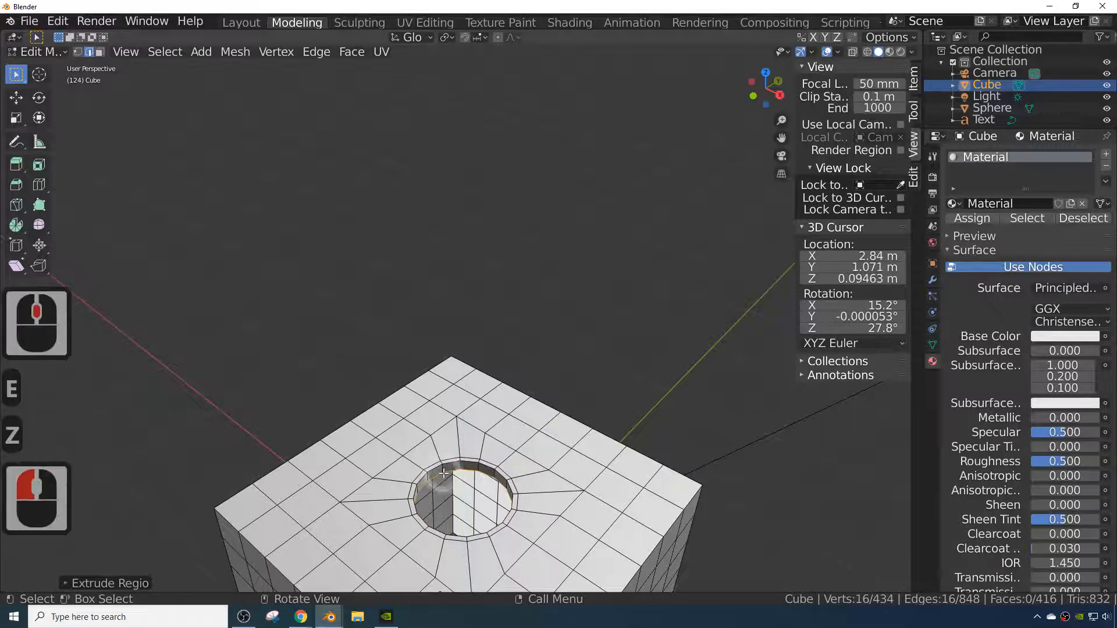
- Add a loop cut around the round hole's inner wall near its top rim
left_click(454, 466)
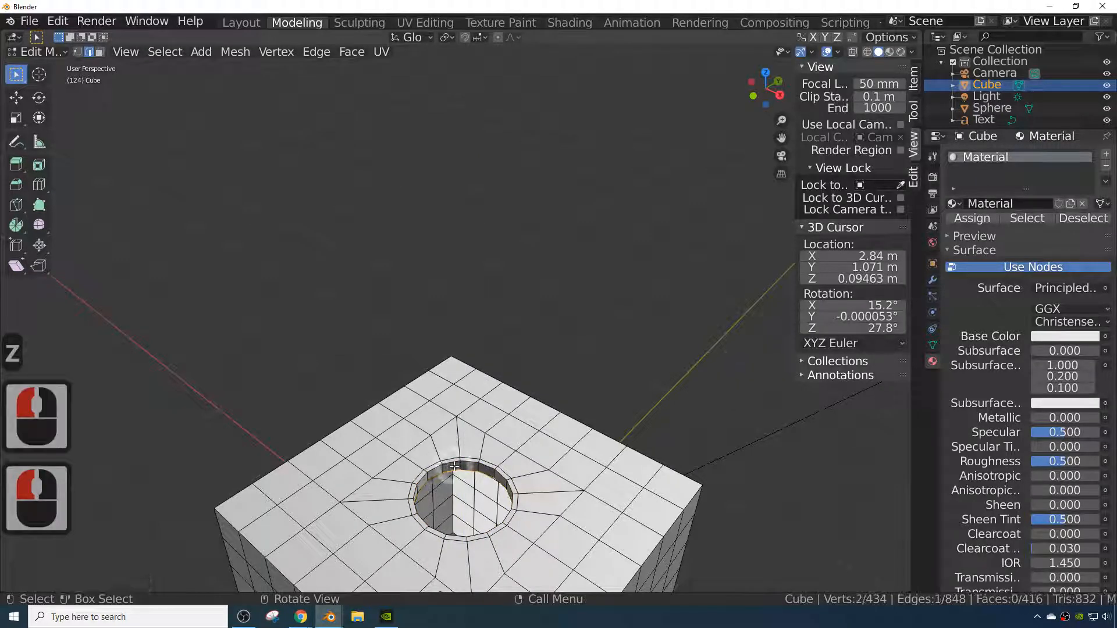
left_click(443, 469)
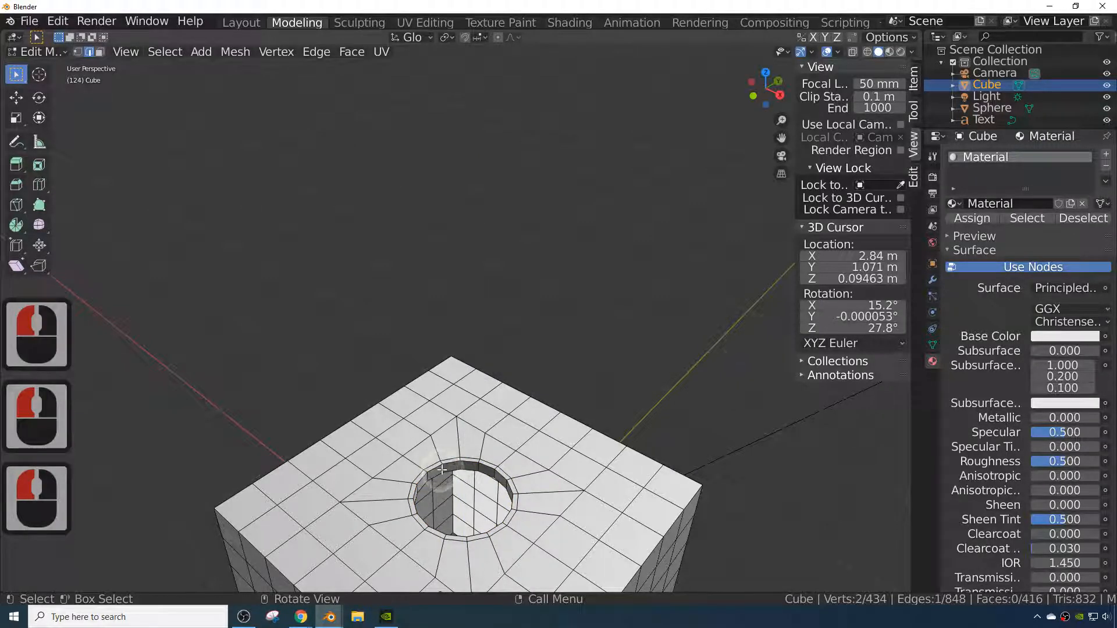
key("ctrl+r")
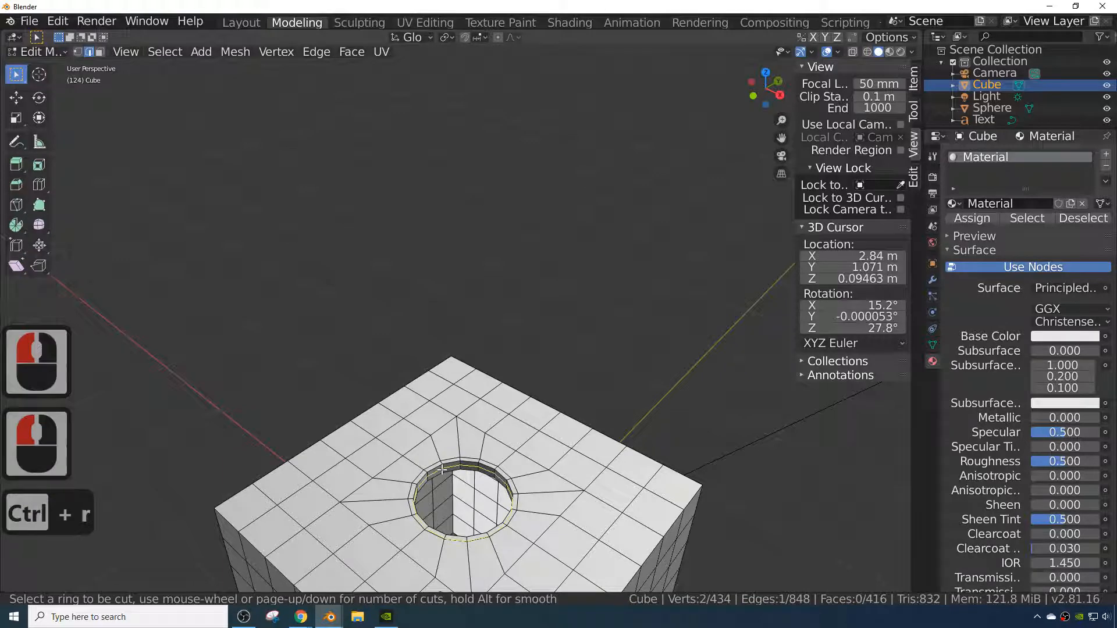
scroll(442, 470, "down", 1)
left_click(442, 469)
left_click(442, 469)
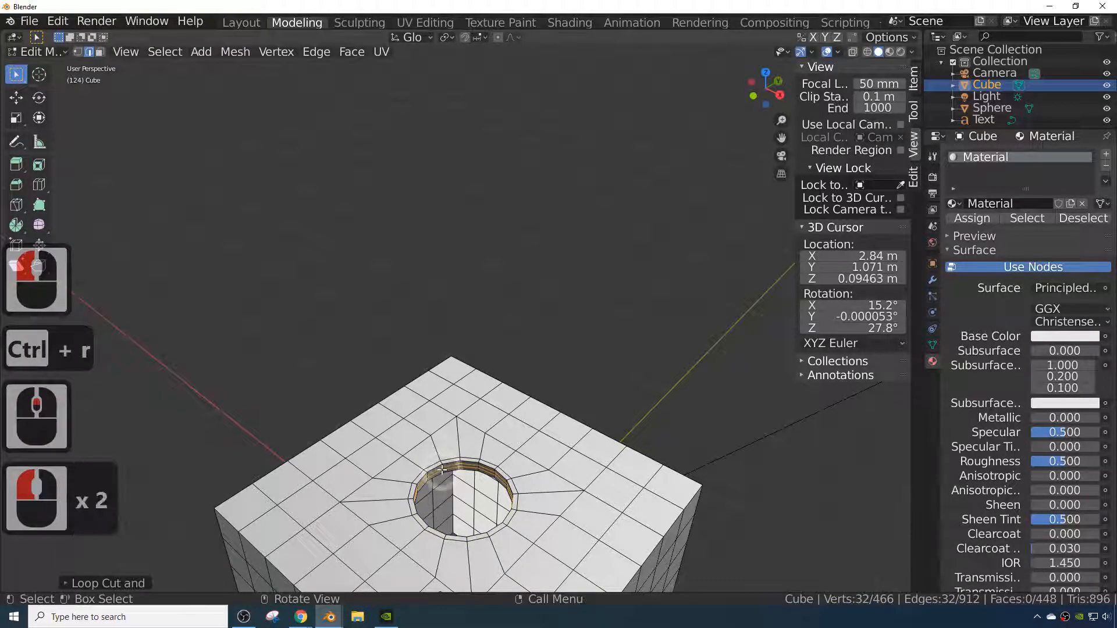
left_click(442, 470)
- Return to Object Mode and shade the cube smooth
key("Tab")
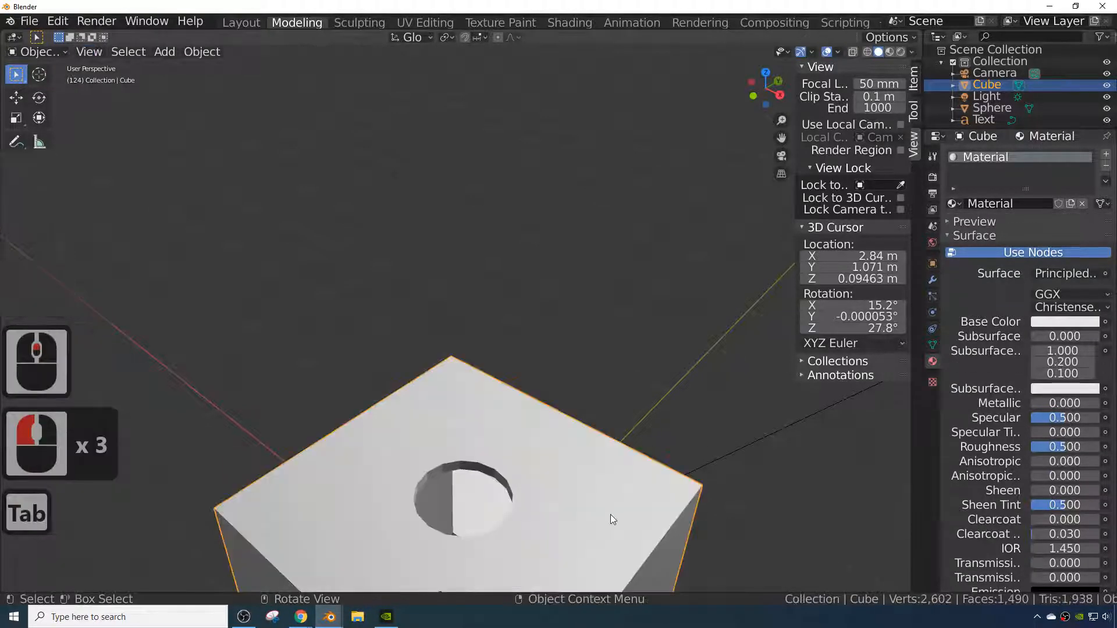
middle_click_drag(610, 514, 543, 526)
right_click(565, 440)
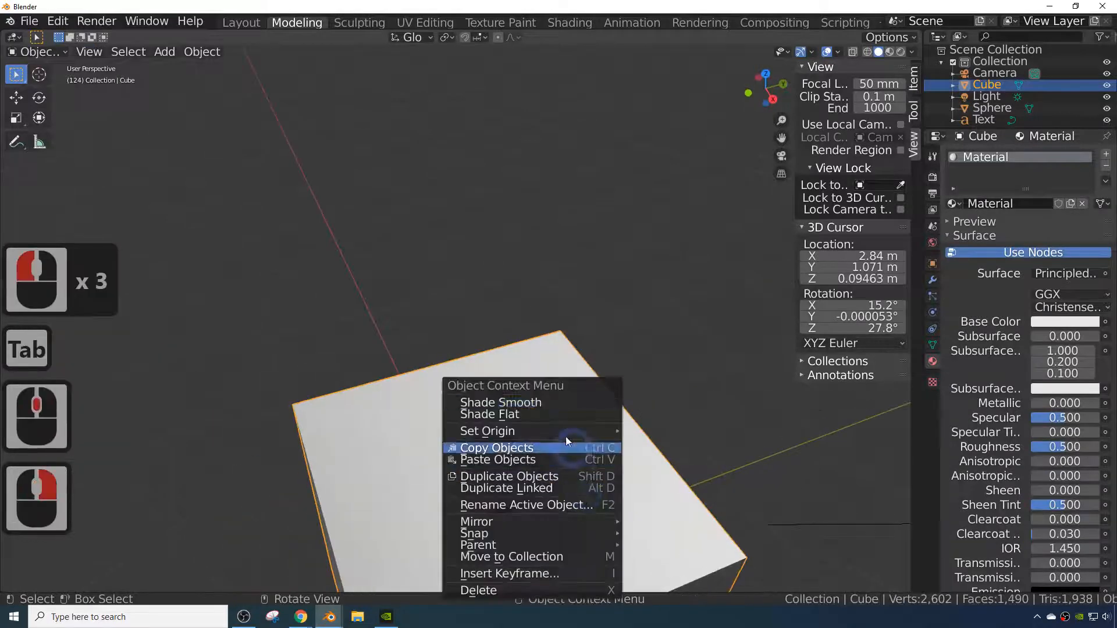
left_click(537, 404)
mouse_move(536, 403)
middle_mouse_down()
mouse_move(606, 420)
mouse_move(595, 435)
middle_mouse_up()
key("Tab")
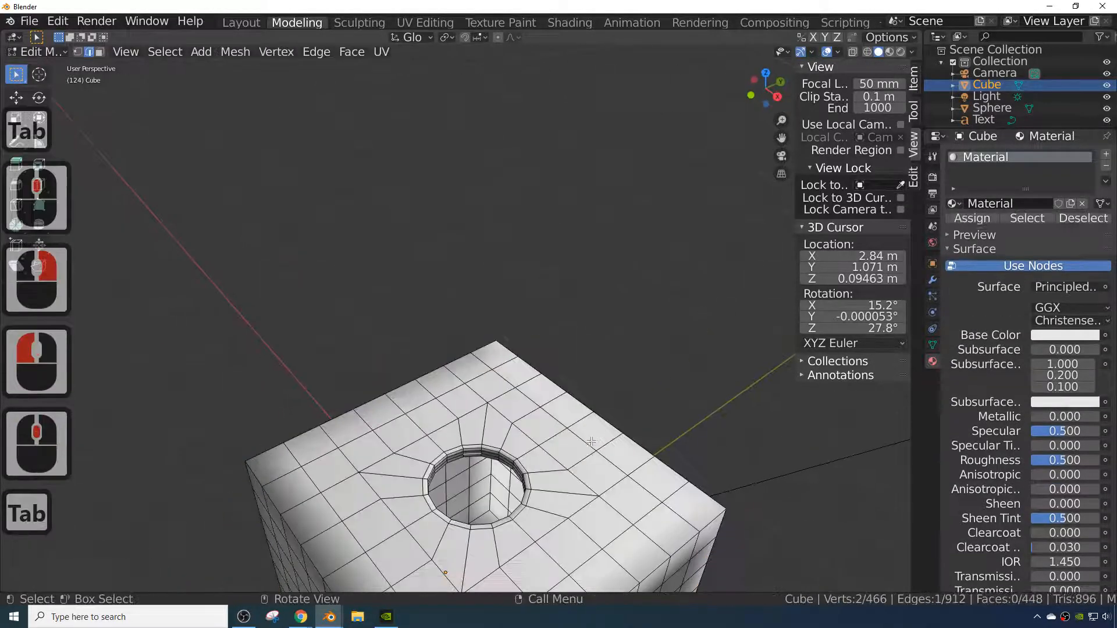
middle_click_drag(576, 483, 518, 507)
scroll(546, 510, "down", 4)
key("Tab")
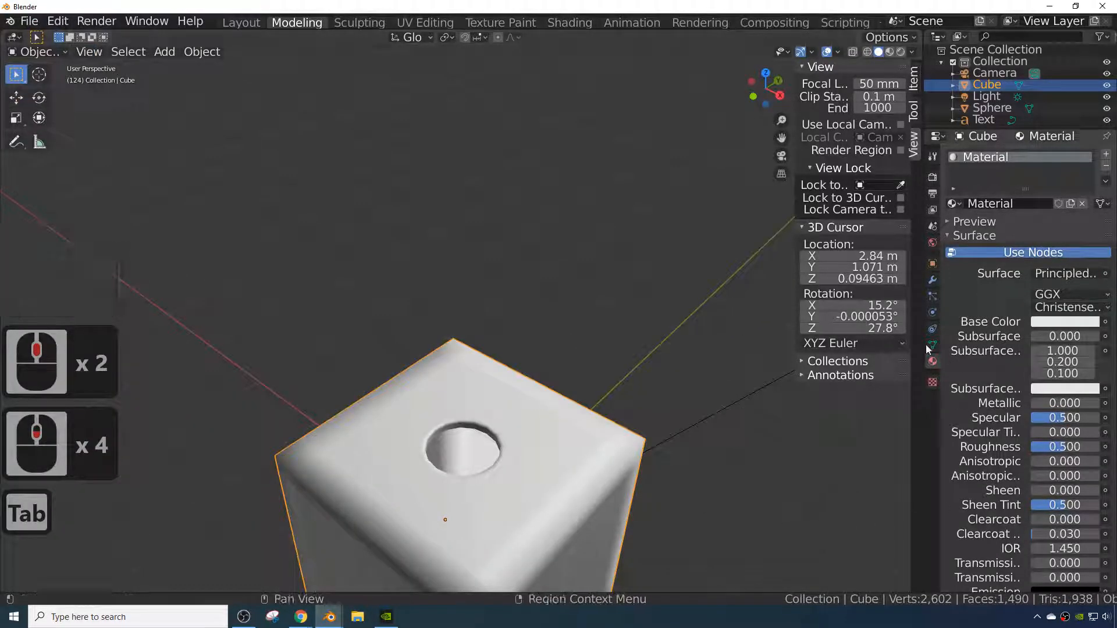
- Add a Subdivision Surface modifier to the cube to preview it, then remove the modifier
left_click(933, 281)
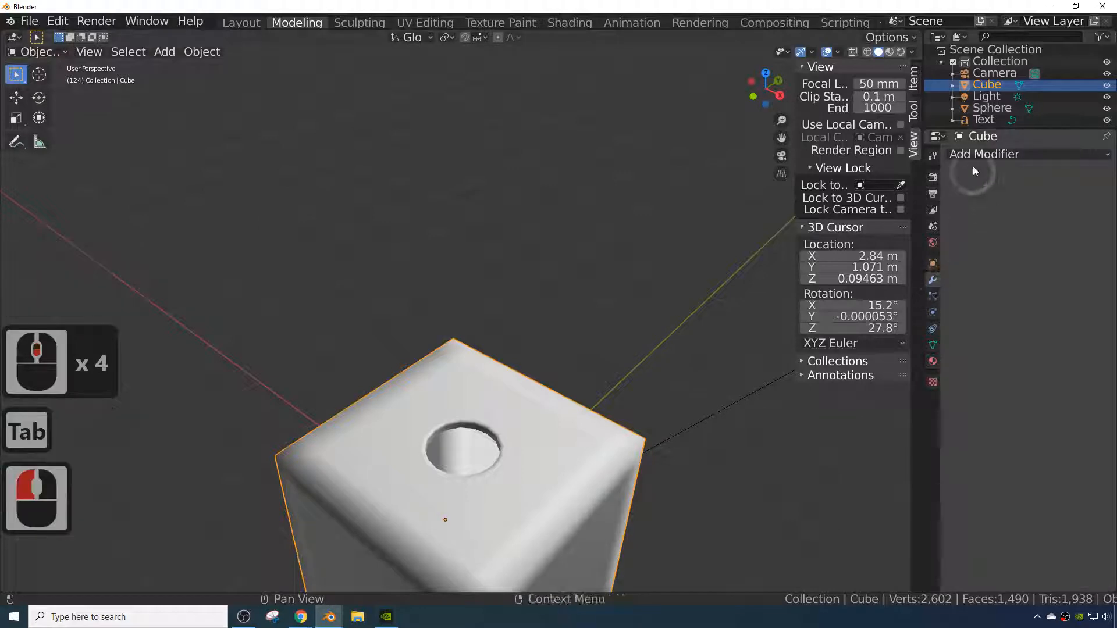
left_click(983, 154)
left_click(814, 432)
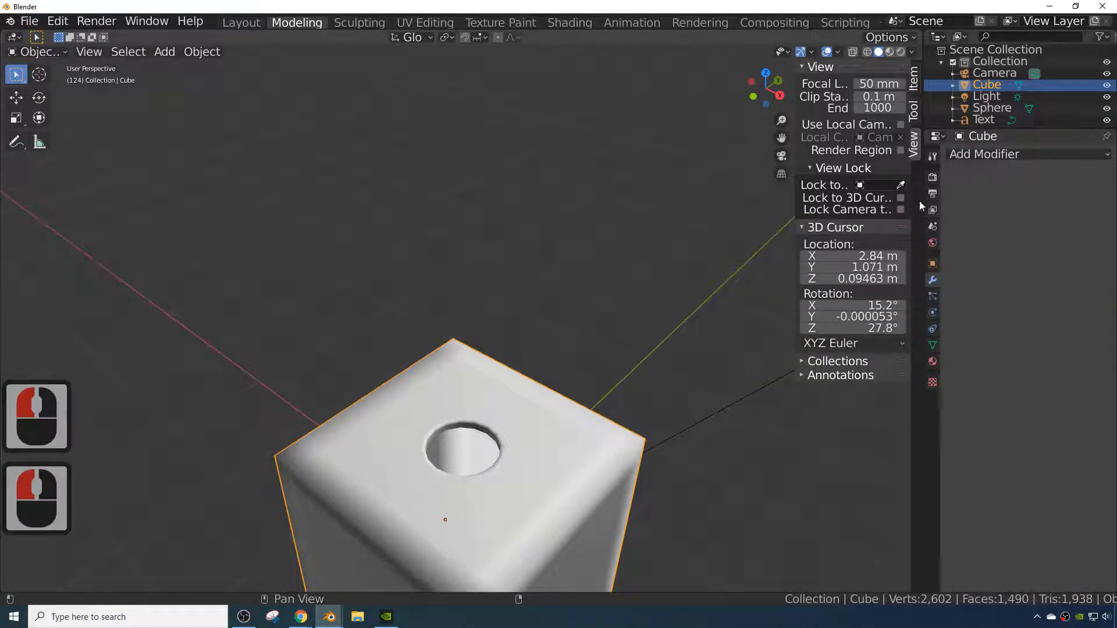
left_click(983, 154)
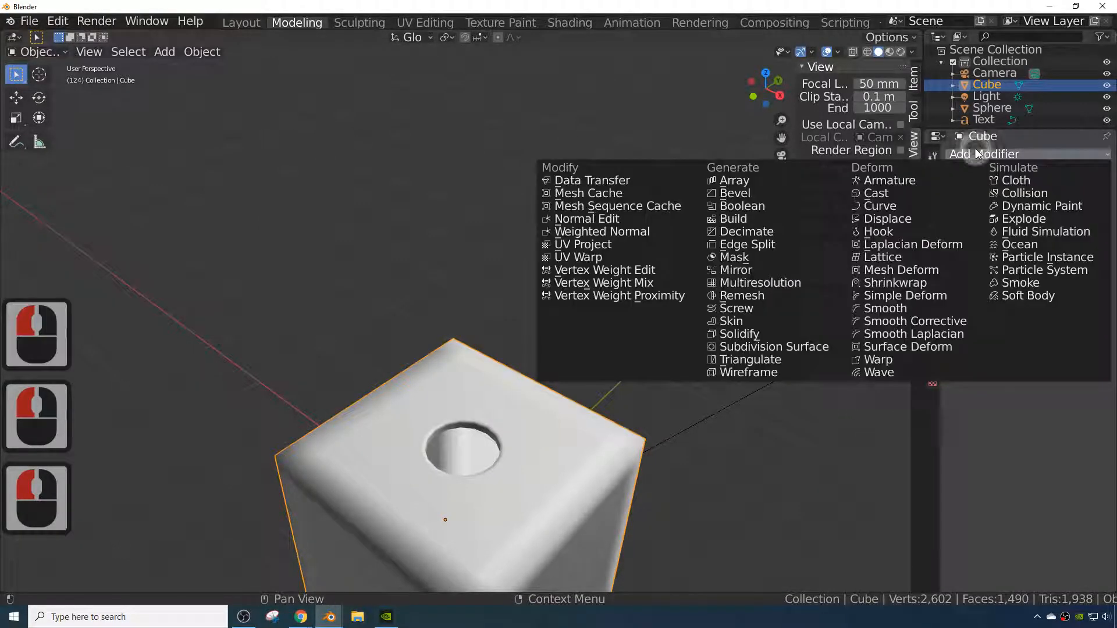
left_click(774, 346)
scroll(477, 513, "up", 2)
scroll(478, 523, "down", 2)
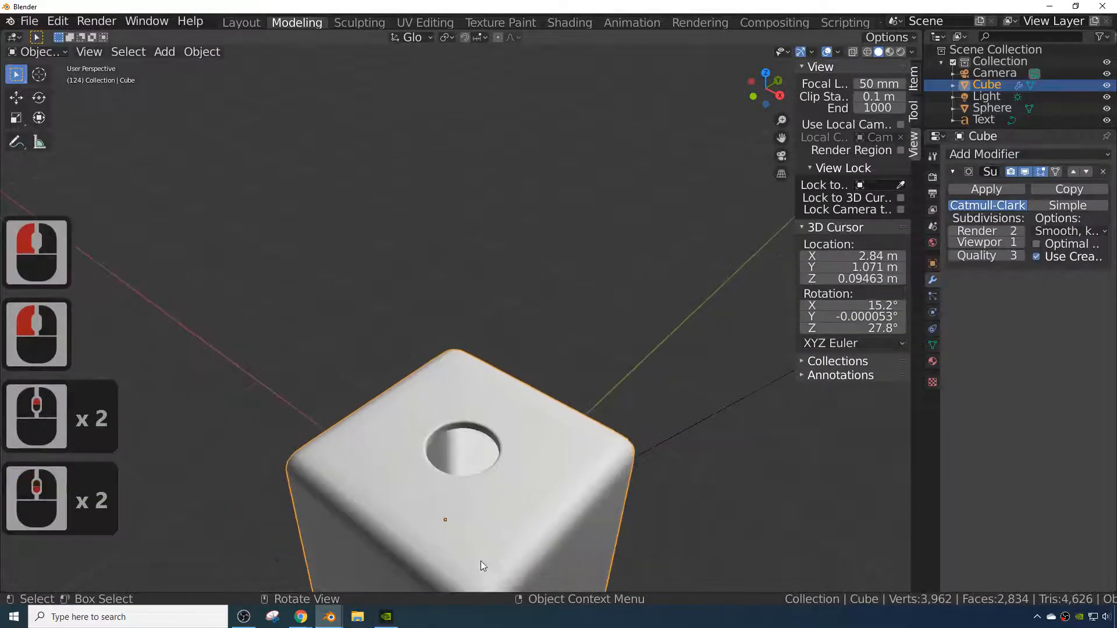
middle_click_drag(480, 561, 465, 511)
key("Tab")
key("Tab")
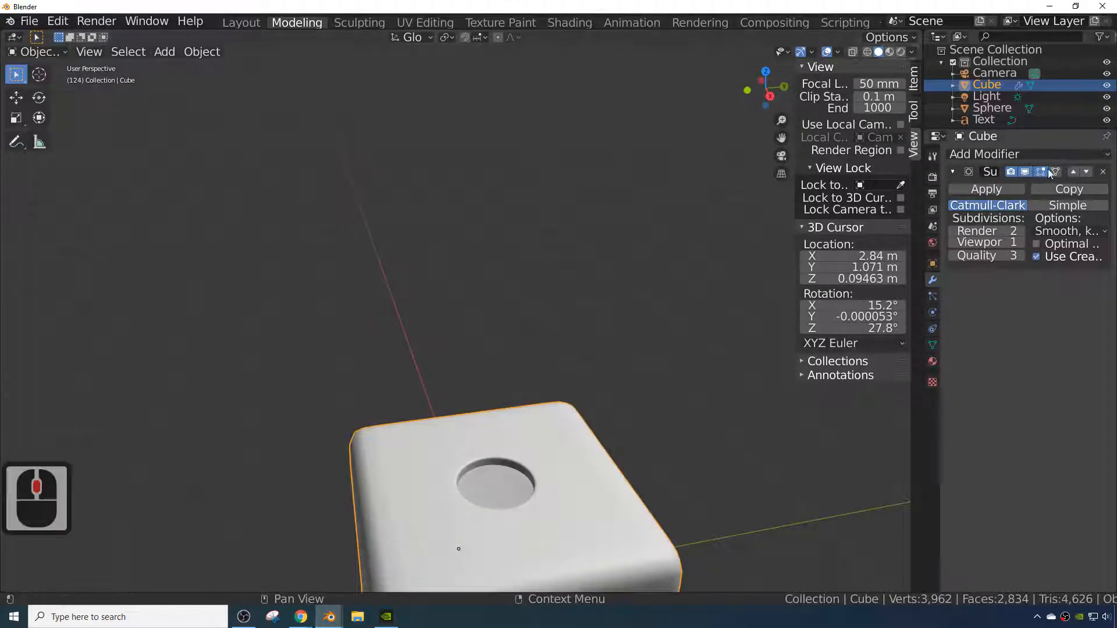
left_click(1105, 173)
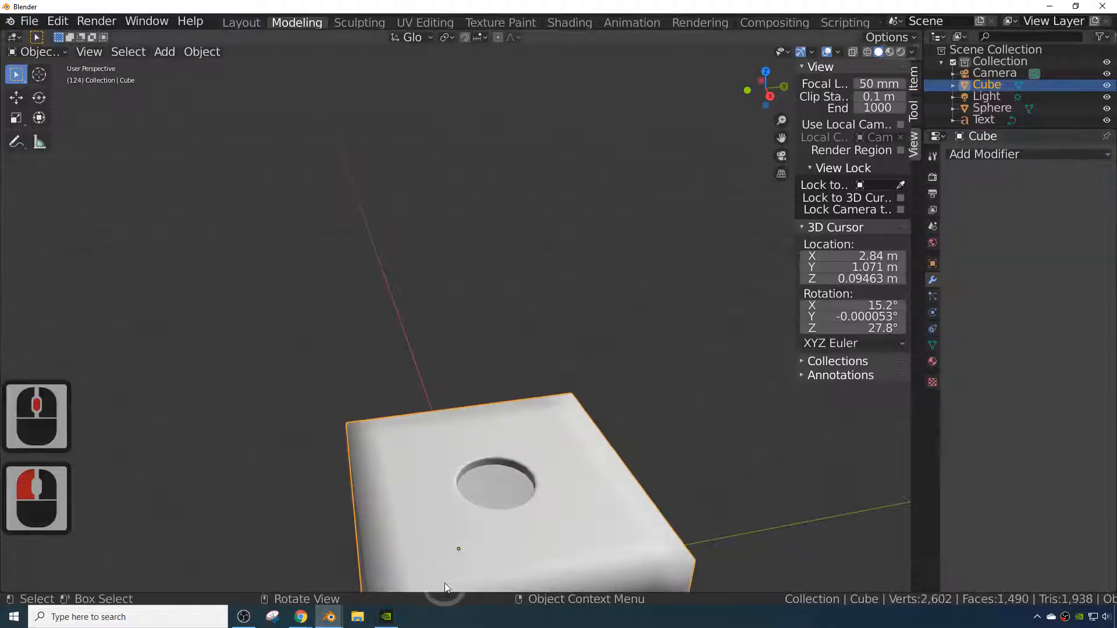
- Enter Edit Mode, switch to face selection, select a face on the cube's side and scale it up about 2.03 times
middle_click_drag(444, 583, 524, 92)
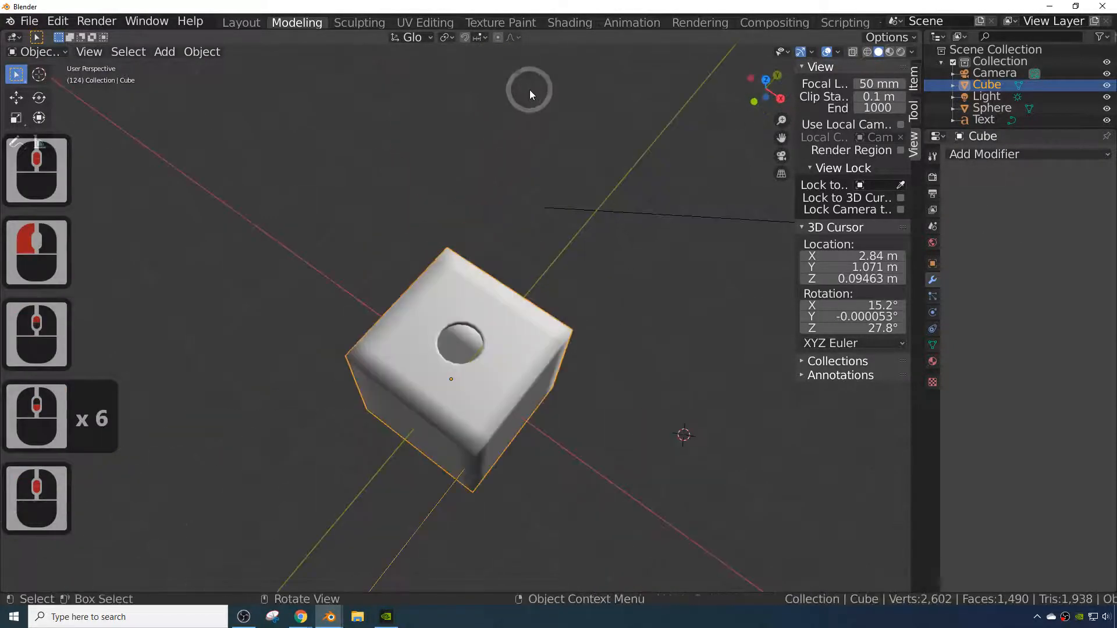
scroll(491, 289, "up", 3)
middle_click_drag(491, 288, 558, 180, "shift")
scroll(414, 292, "up", 4)
middle_click_drag(414, 292, 410, 276)
key("Tab")
middle_click_drag(407, 339, 367, 407)
left_click(355, 422)
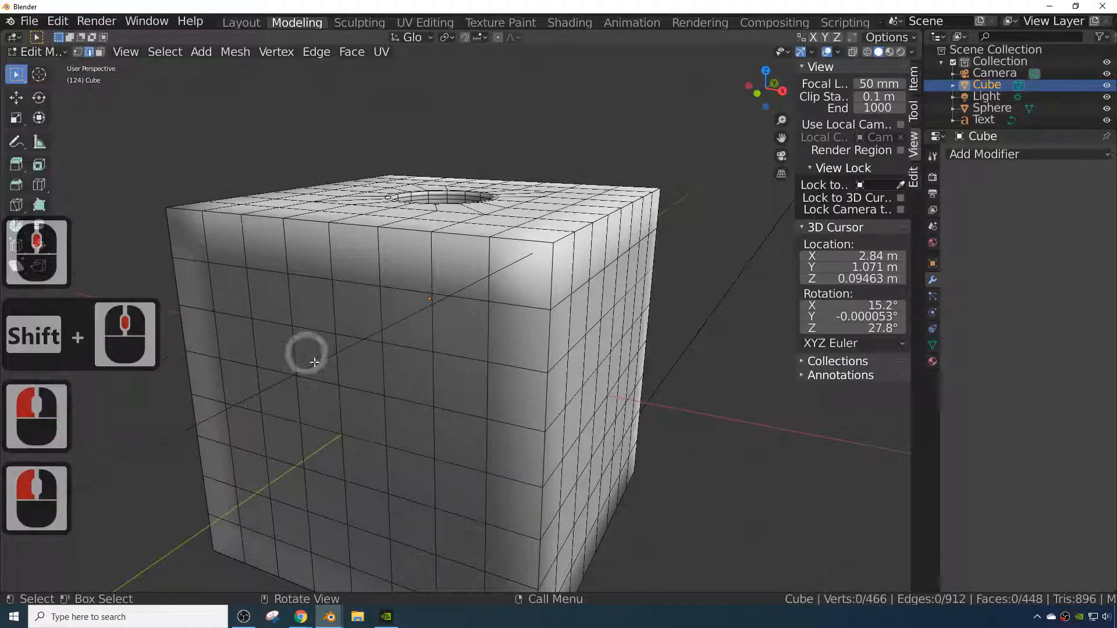
left_click(368, 467)
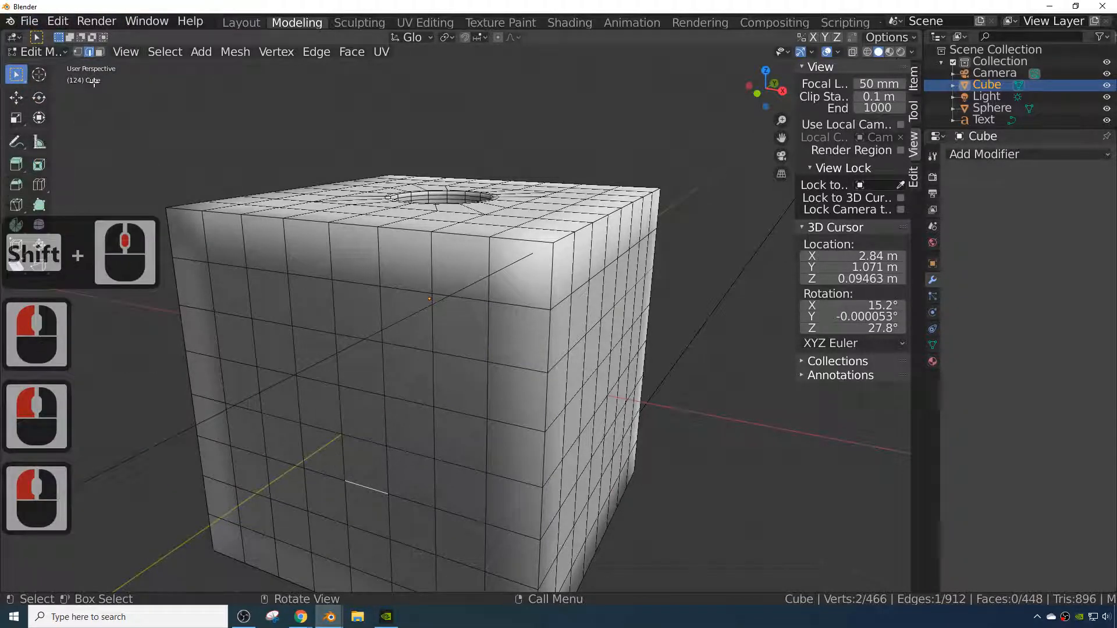
left_click(100, 53)
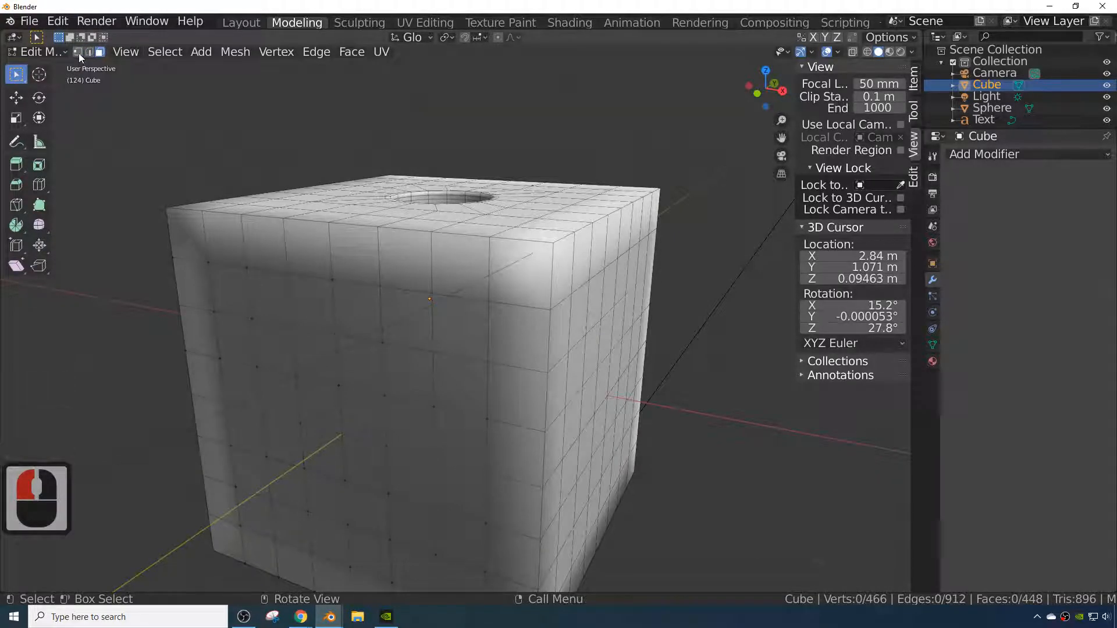
left_click(79, 54)
left_click(89, 51)
left_click(101, 52)
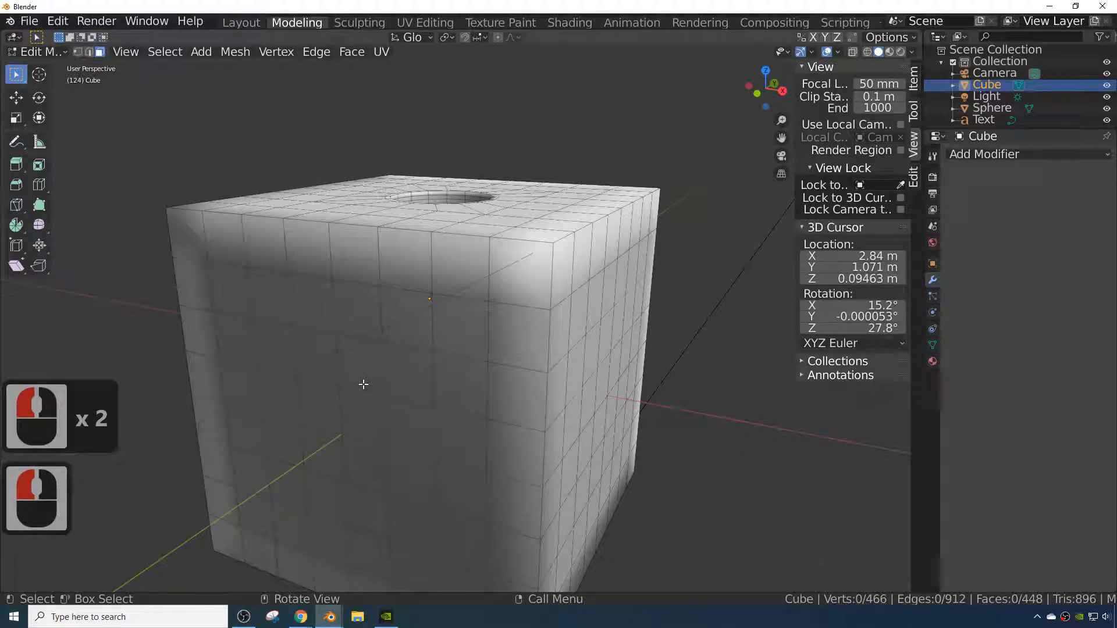
middle_click_drag(364, 384, 369, 372)
left_click(377, 359)
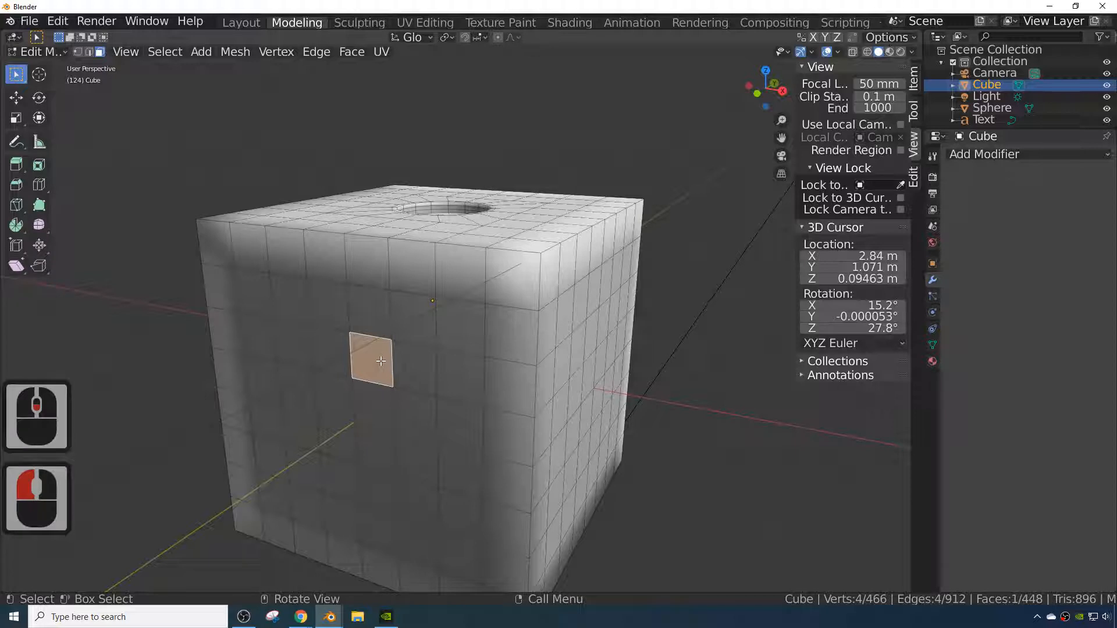
key("s")
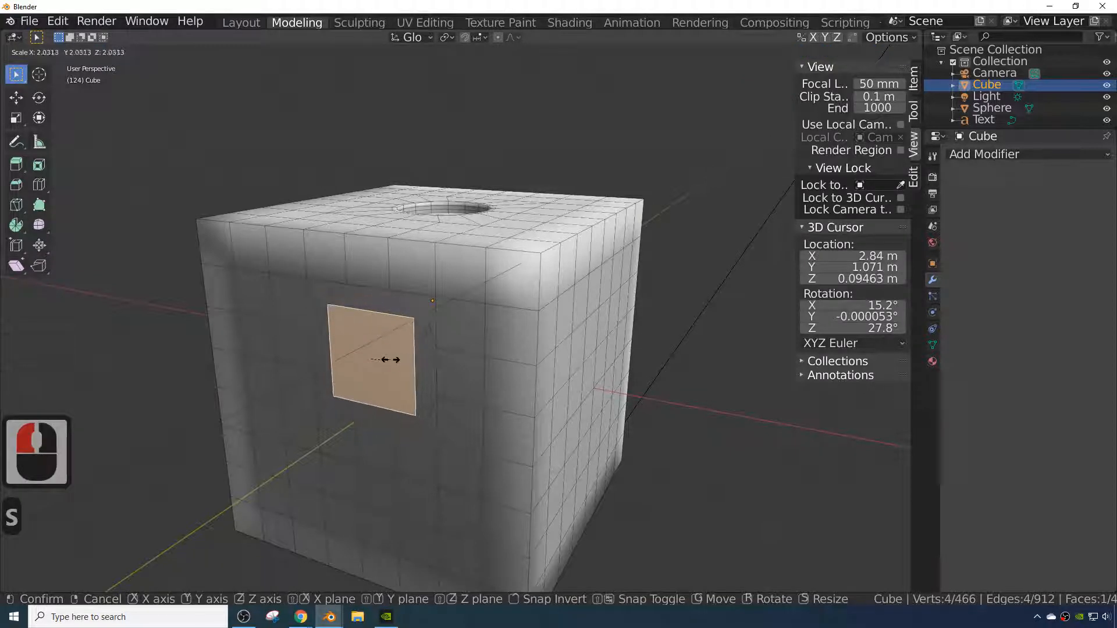
left_click(385, 360)
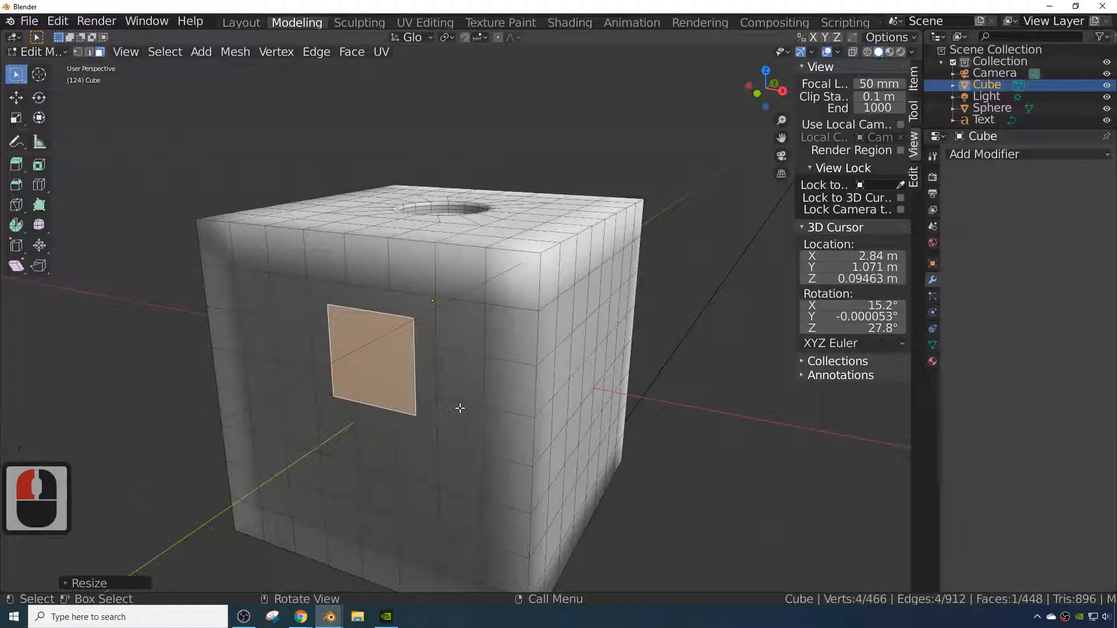
- Delete the scaled face to open a square hole in the cube's side
key("x")
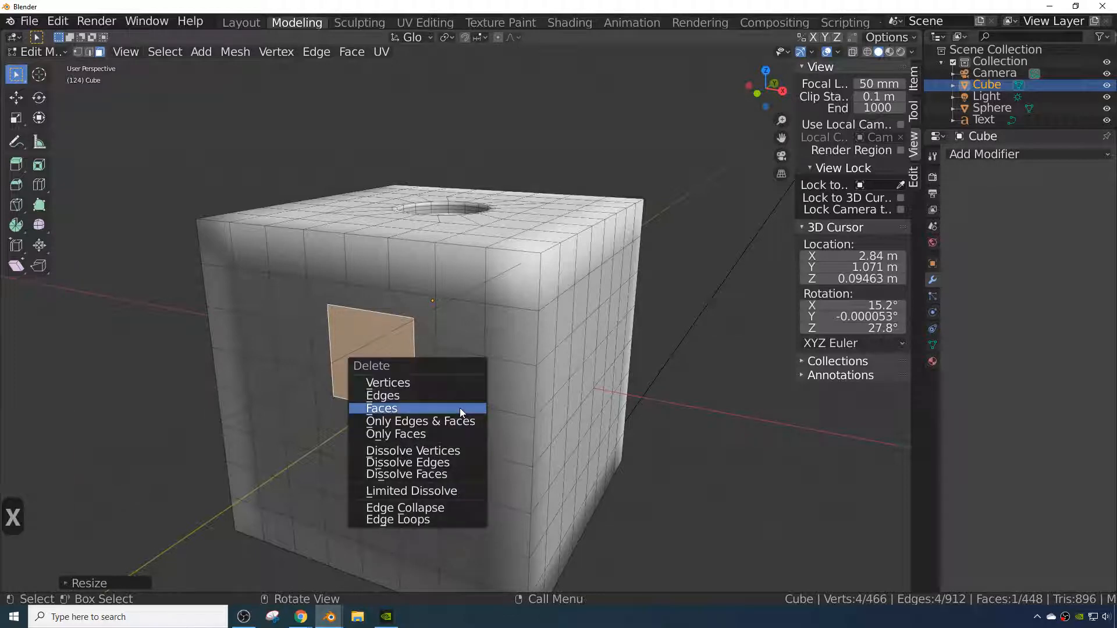
left_click(418, 409)
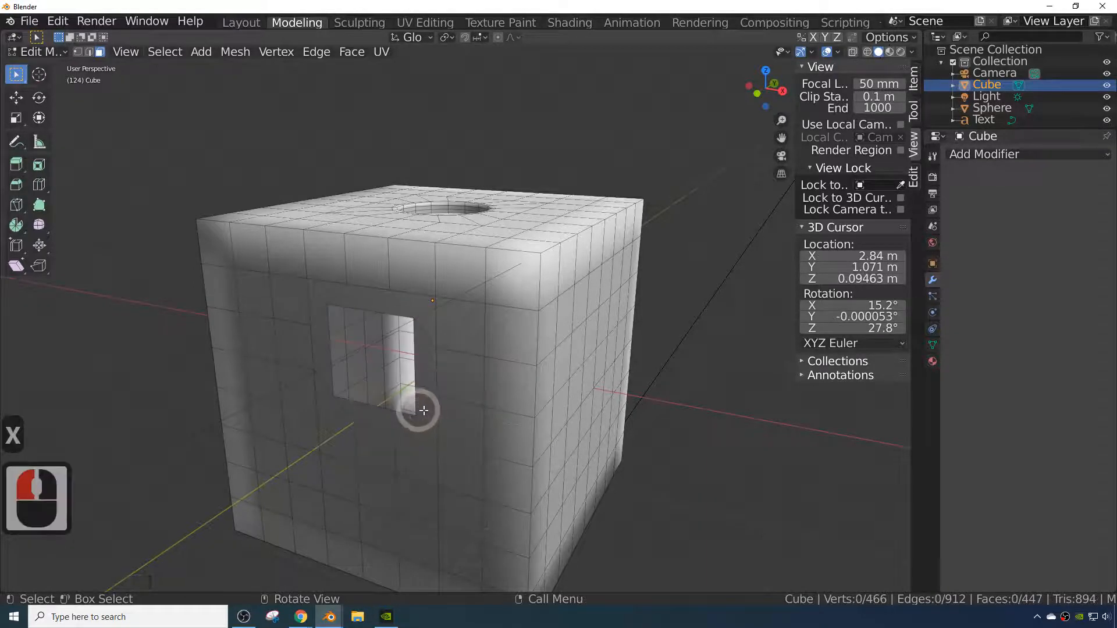
- In edge selection, loop-select the side hole's square rim, extrude it and scale it slightly
mouse_move(419, 411)
middle_mouse_down()
mouse_move(392, 438)
mouse_move(429, 396)
middle_mouse_up()
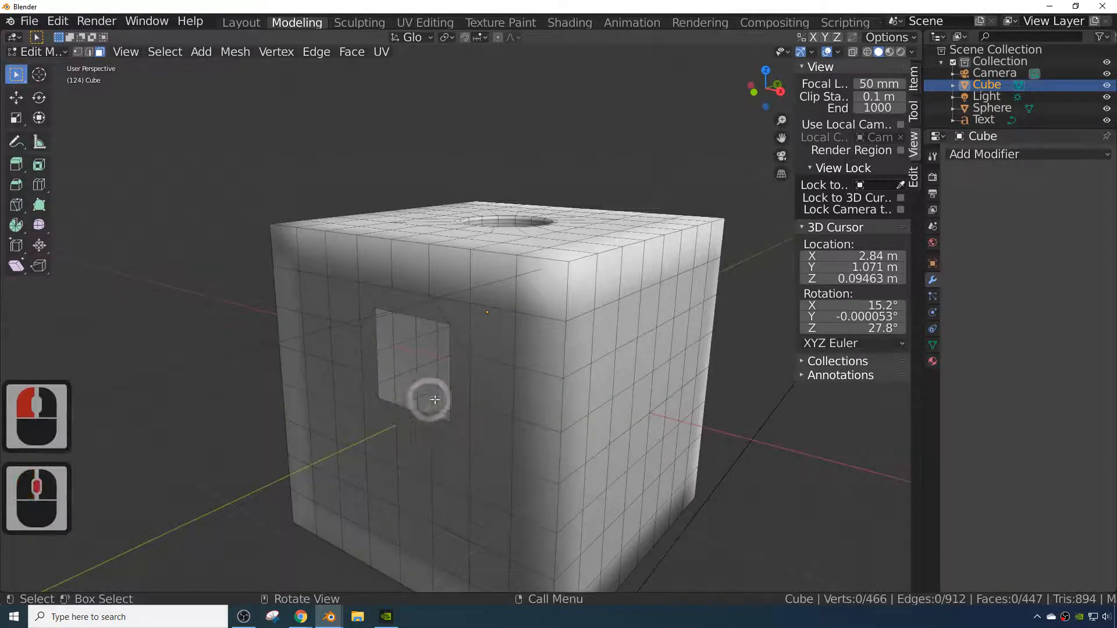
left_click(454, 376)
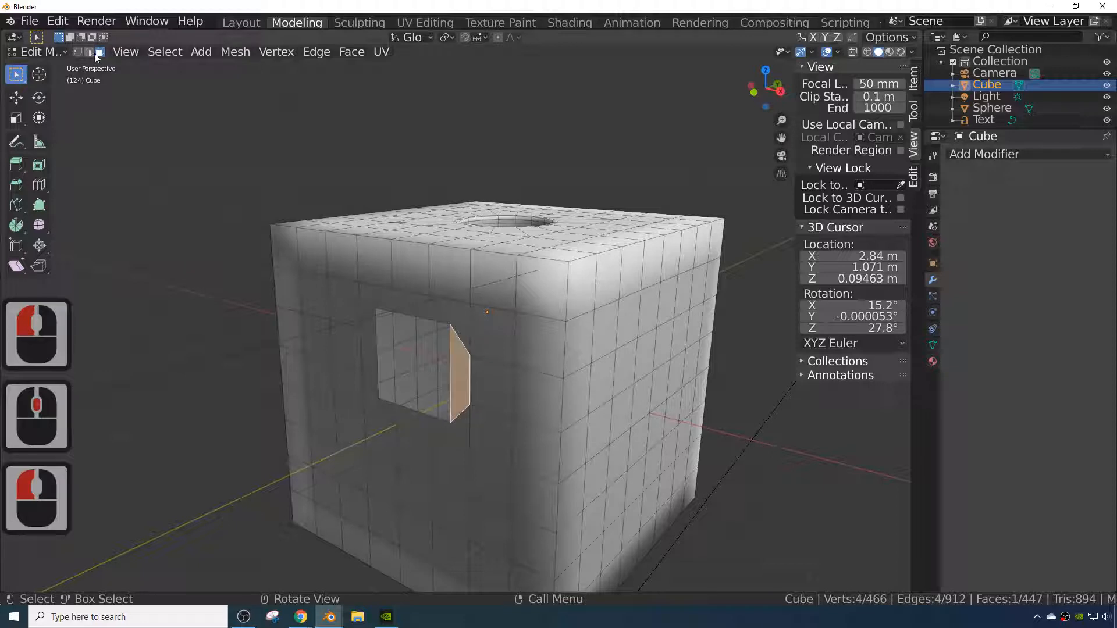
left_click(88, 52)
left_click(452, 367)
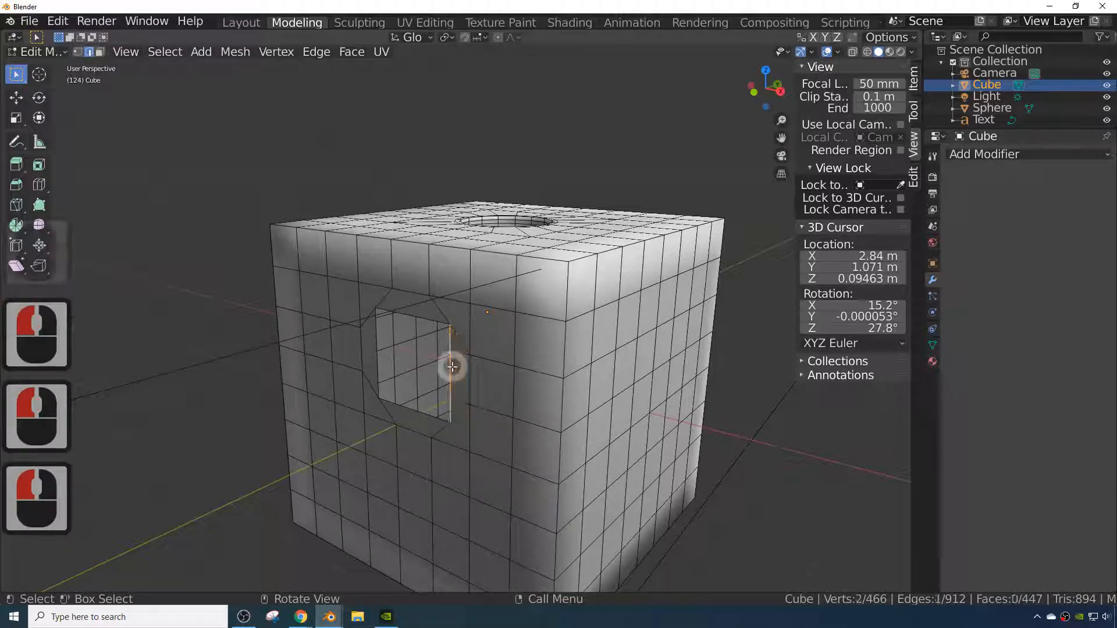
left_click(449, 366, "alt")
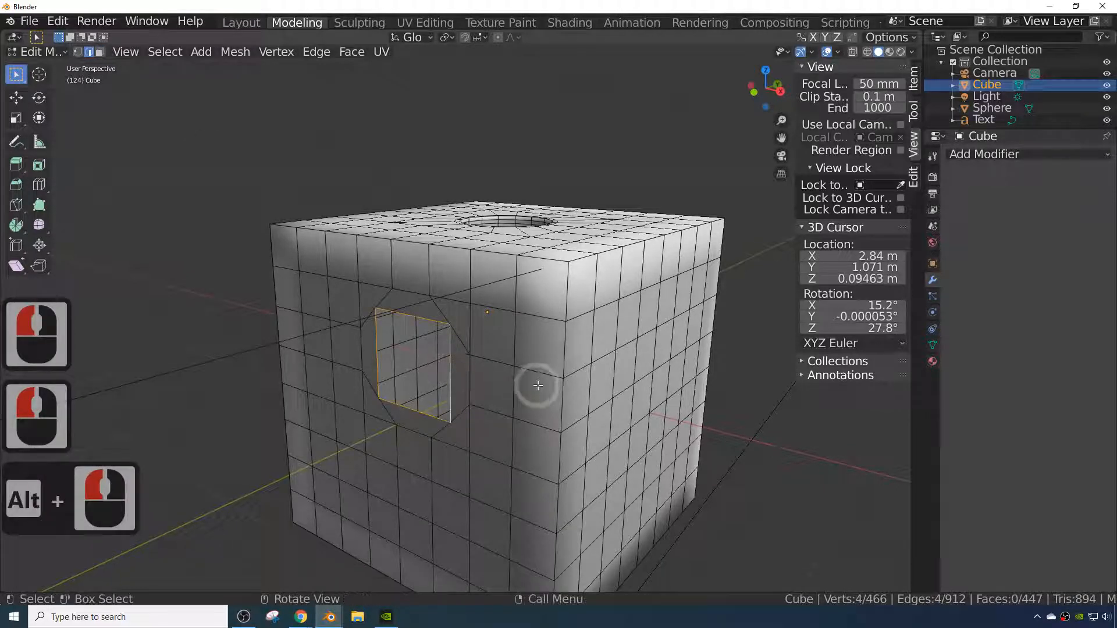
key("e")
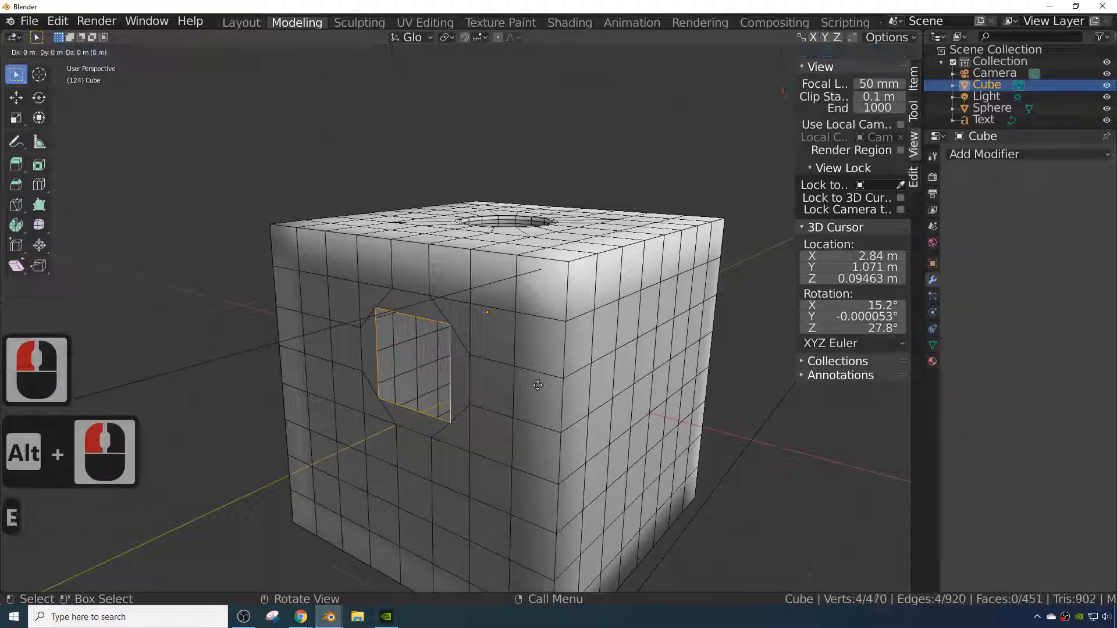
key("s")
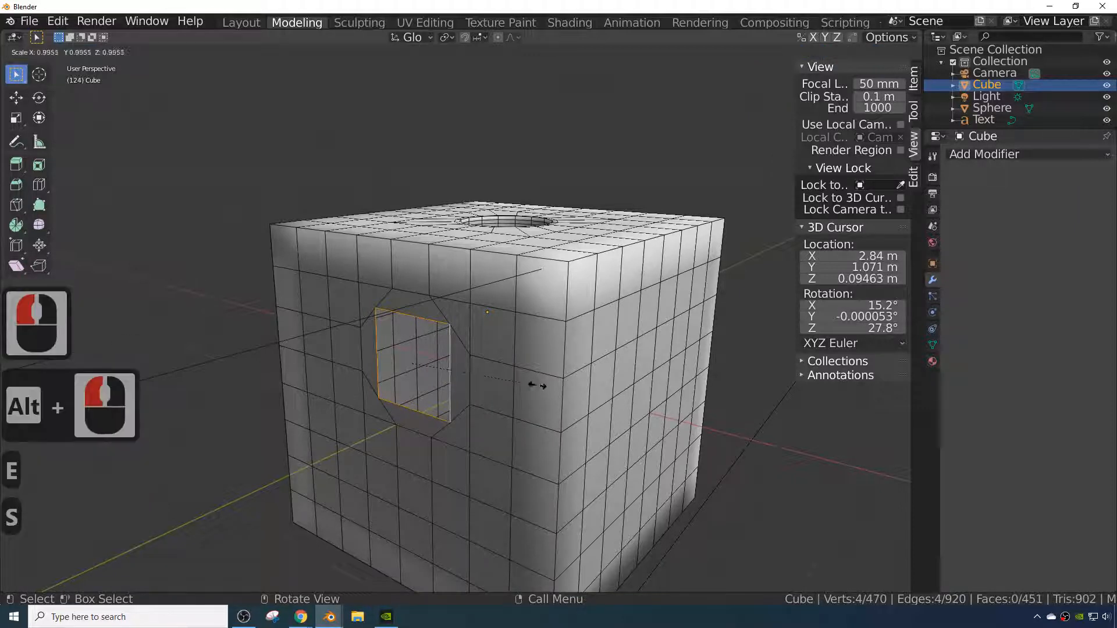
left_click(530, 385)
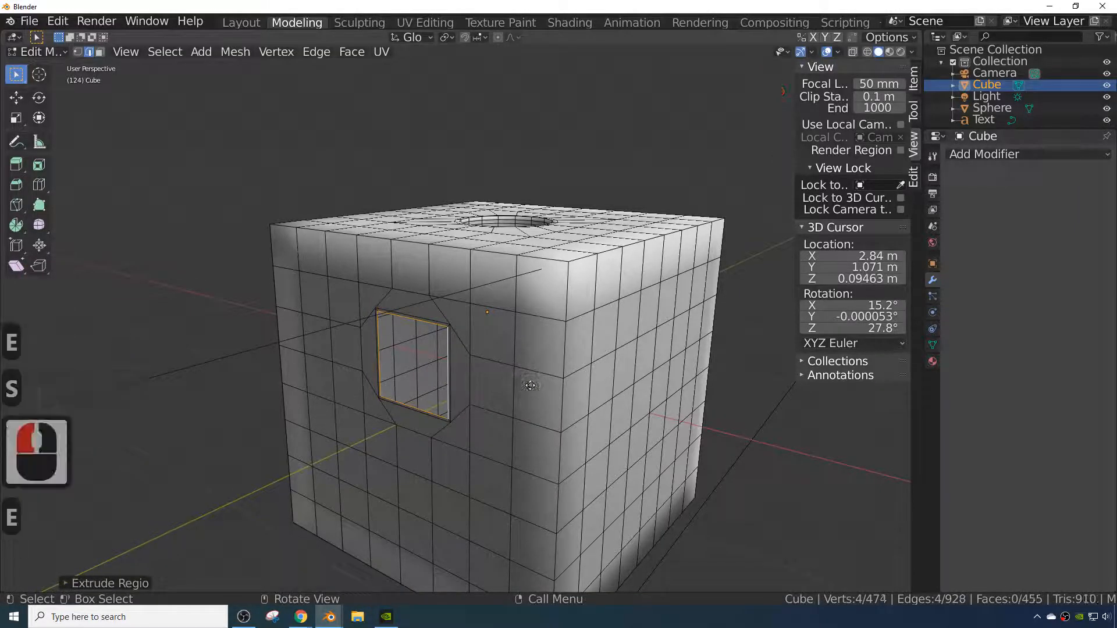
- Extrude the side hole's rim loop again and scale it inward to about 0.68
key("e")
key("s")
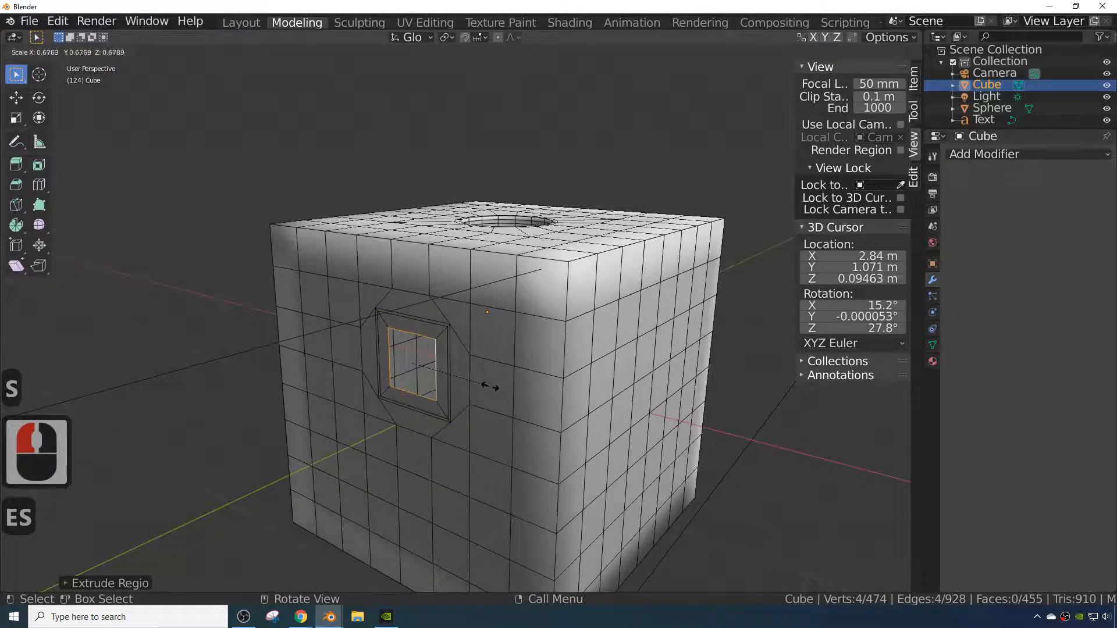
left_click(486, 387)
middle_click_drag(488, 386, 434, 411)
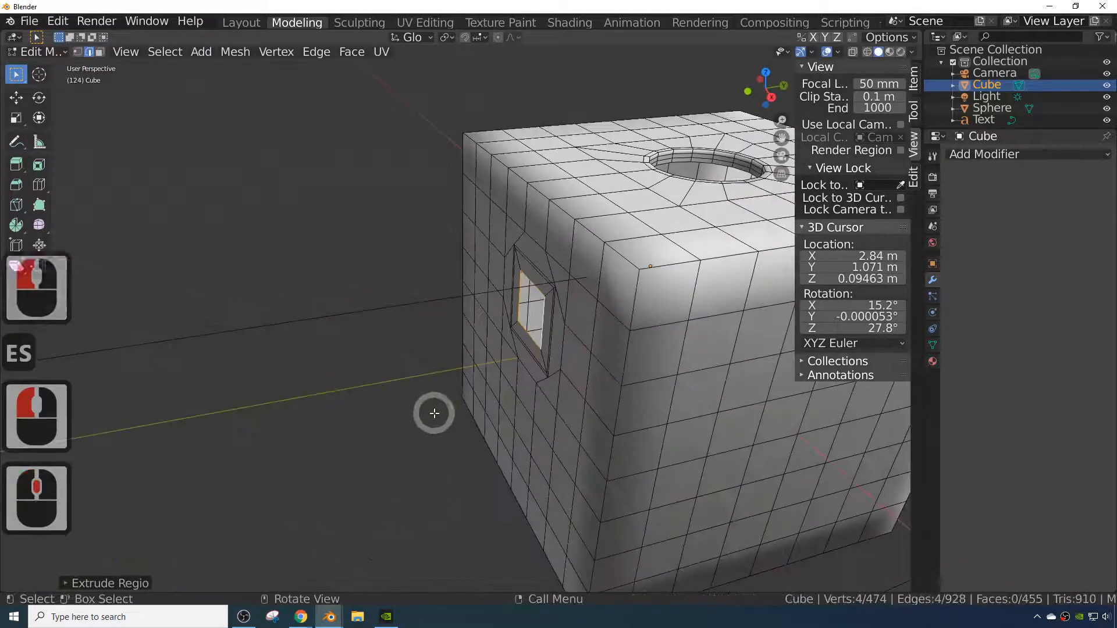
mouse_move(520, 383)
middle_mouse_down()
mouse_move(585, 348)
mouse_move(502, 380)
middle_mouse_up()
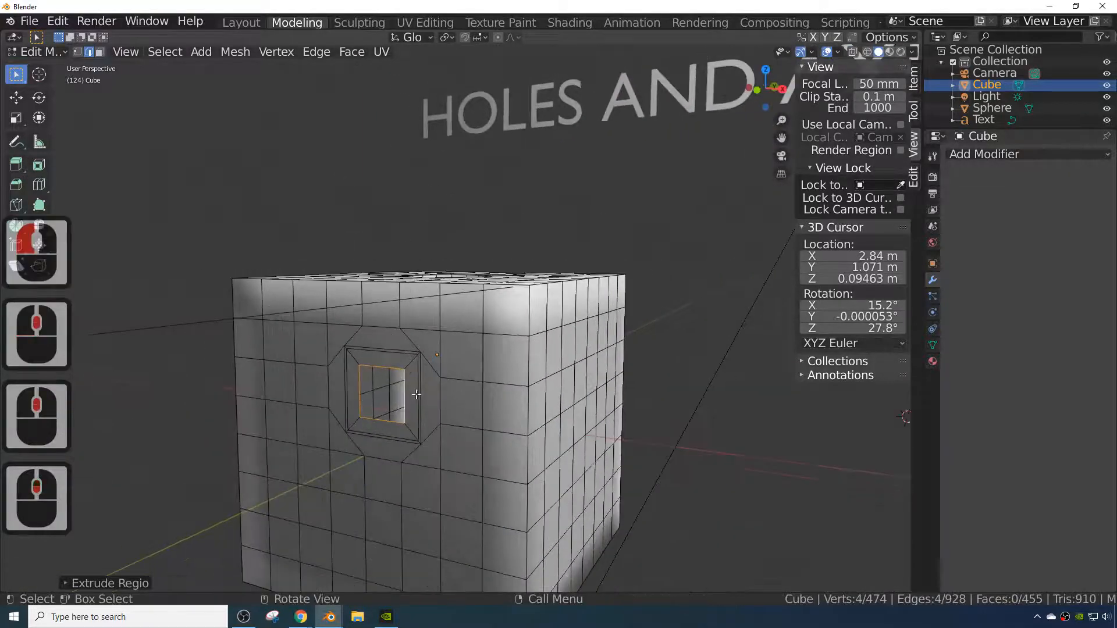
middle_click_drag(416, 395, 452, 417)
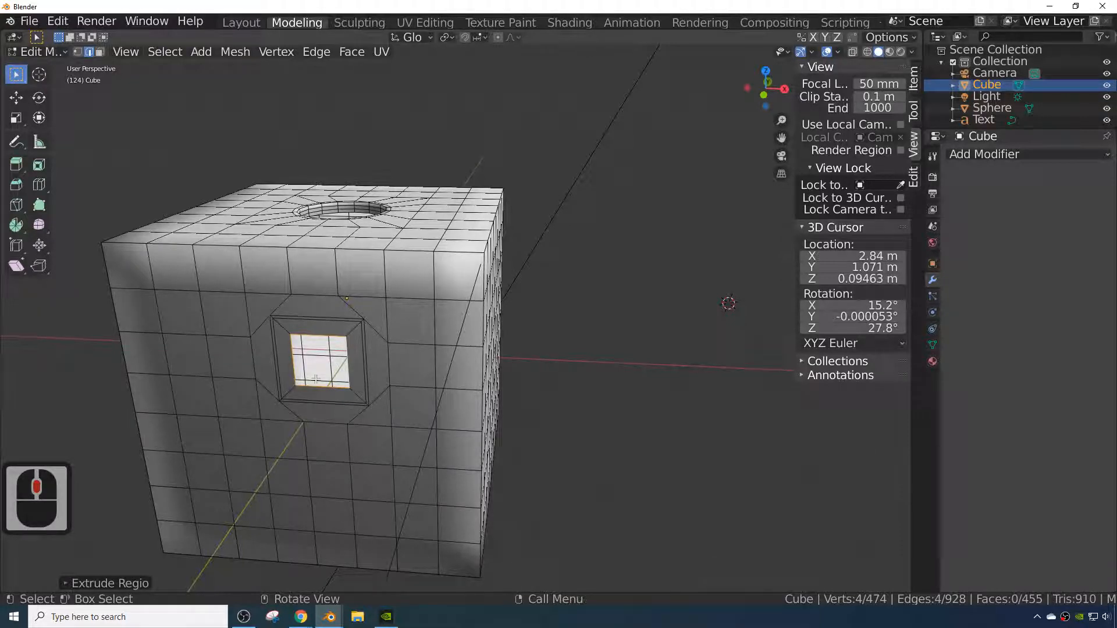
- Apply LoopTools Circle to the selected inner rim loop of the side hole
right_click(347, 360)
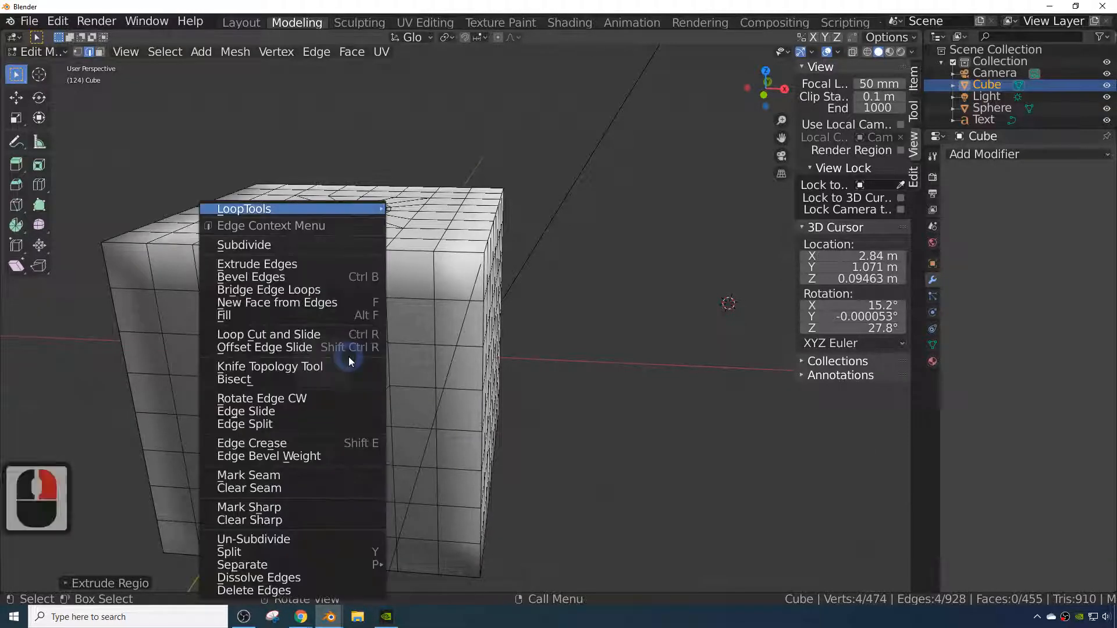
mouse_move(349, 209)
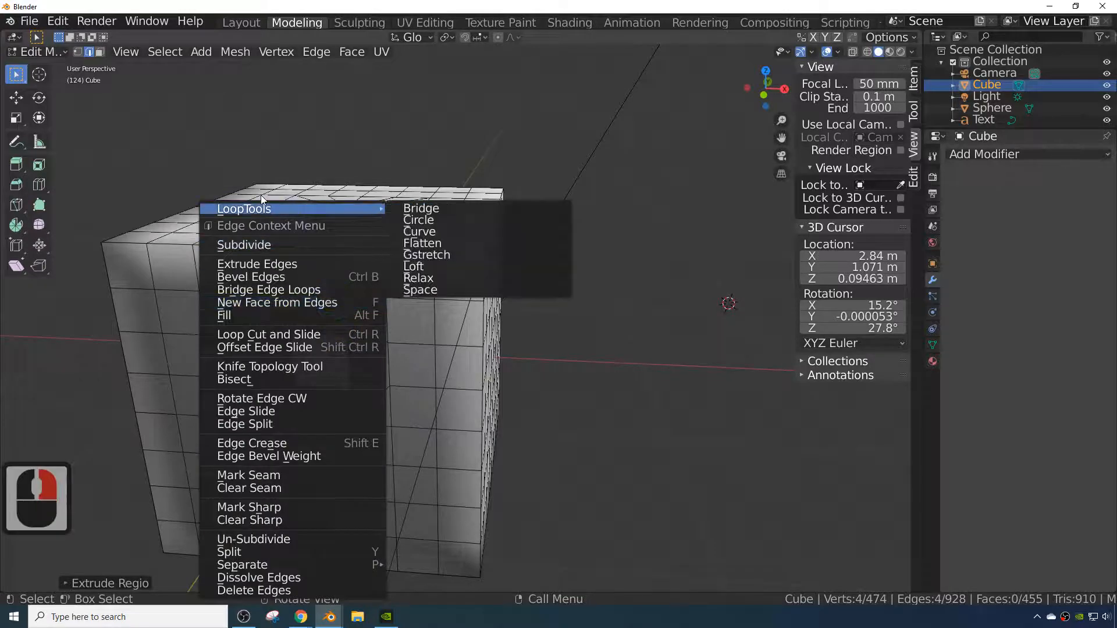
left_click(445, 219)
- Add two horizontal loop cuts running across the side hole's edges around the cube
middle_click_drag(379, 466, 349, 474)
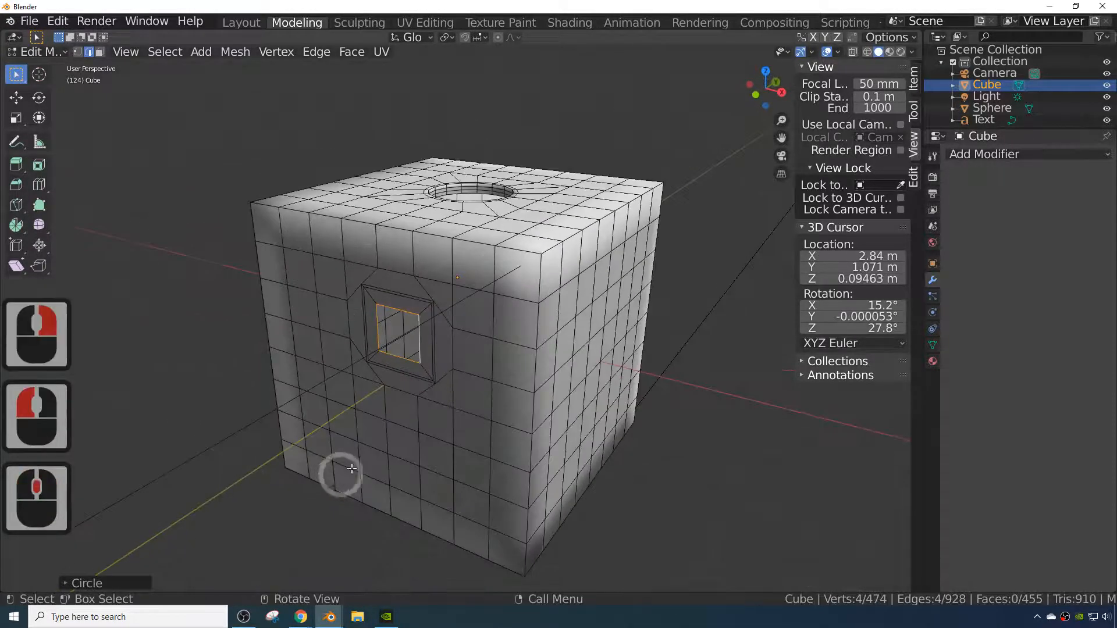
scroll(391, 451, "up", 3)
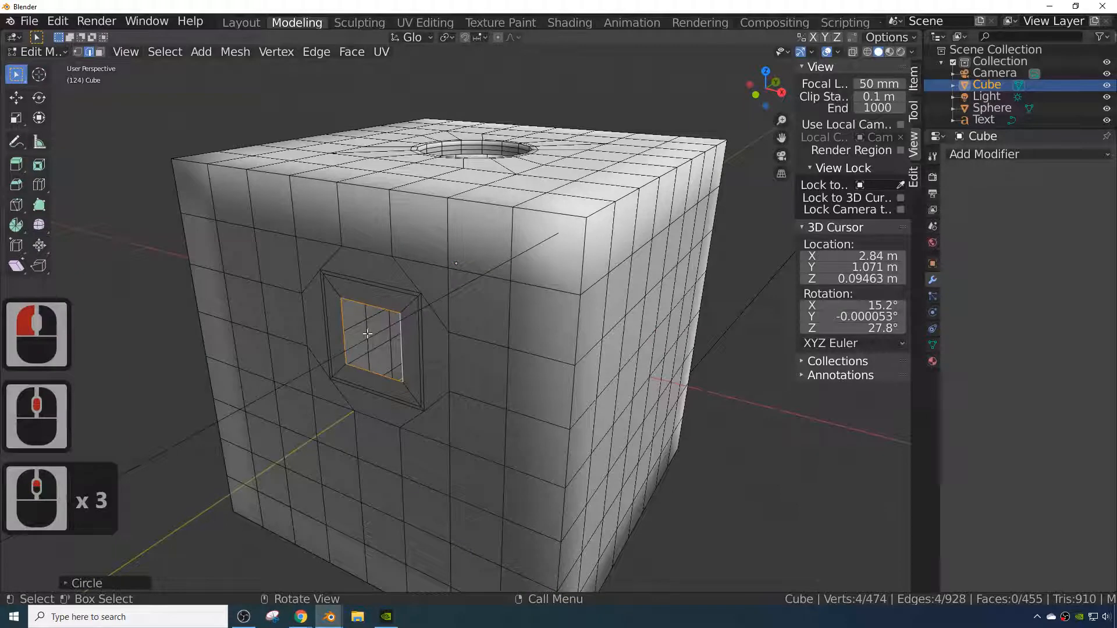
left_click(419, 343)
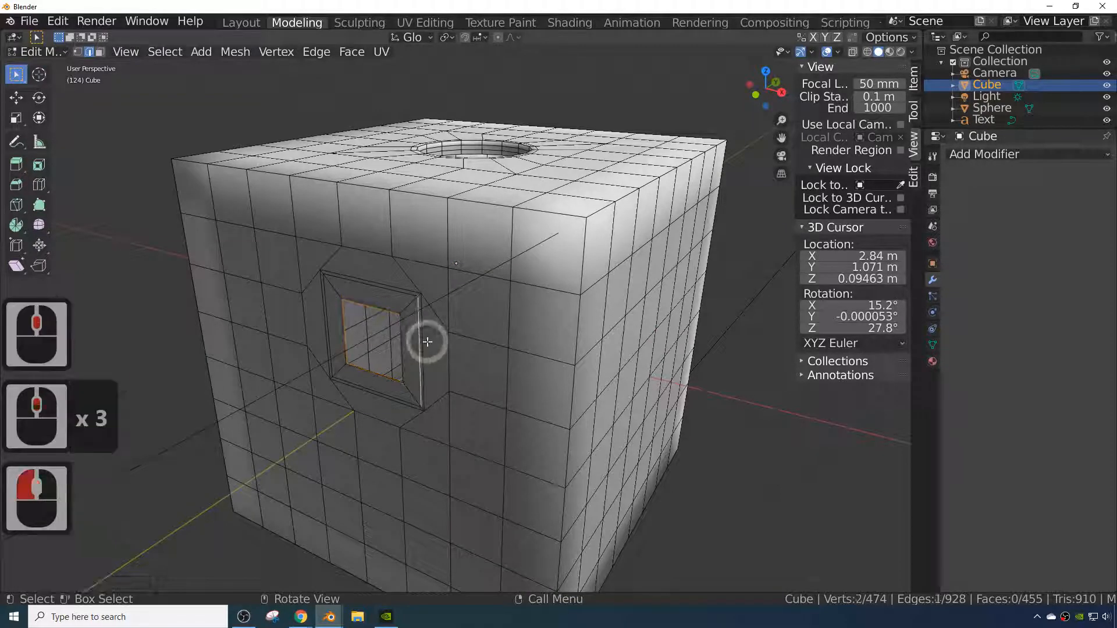
key("ctrl+r")
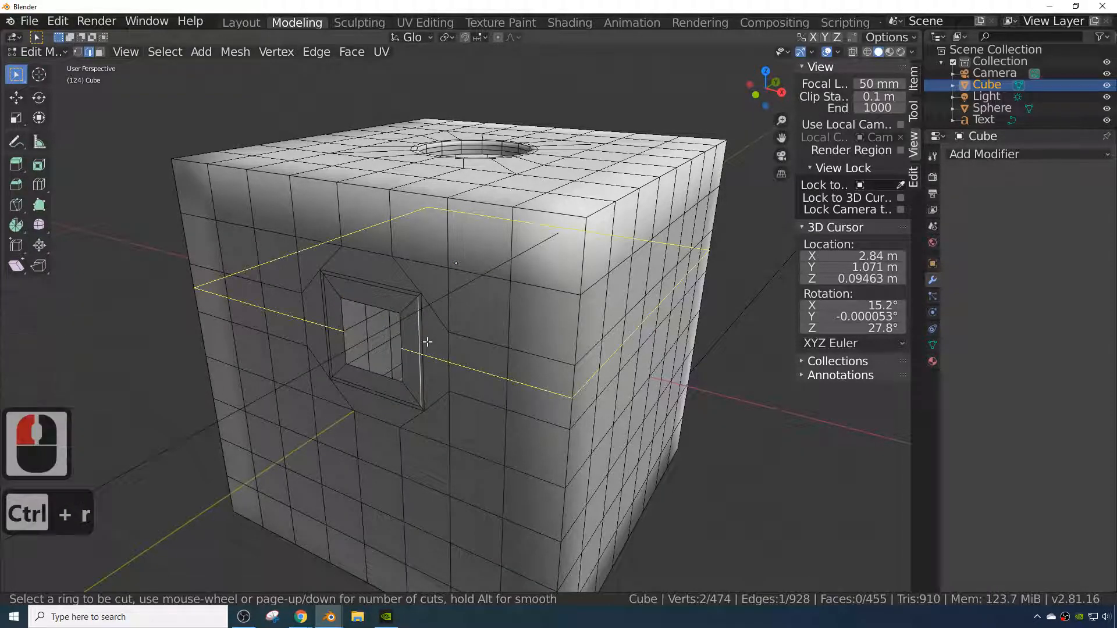
scroll(427, 343, "up", 1)
scroll(427, 342, "up", 1)
scroll(427, 342, "down", 1)
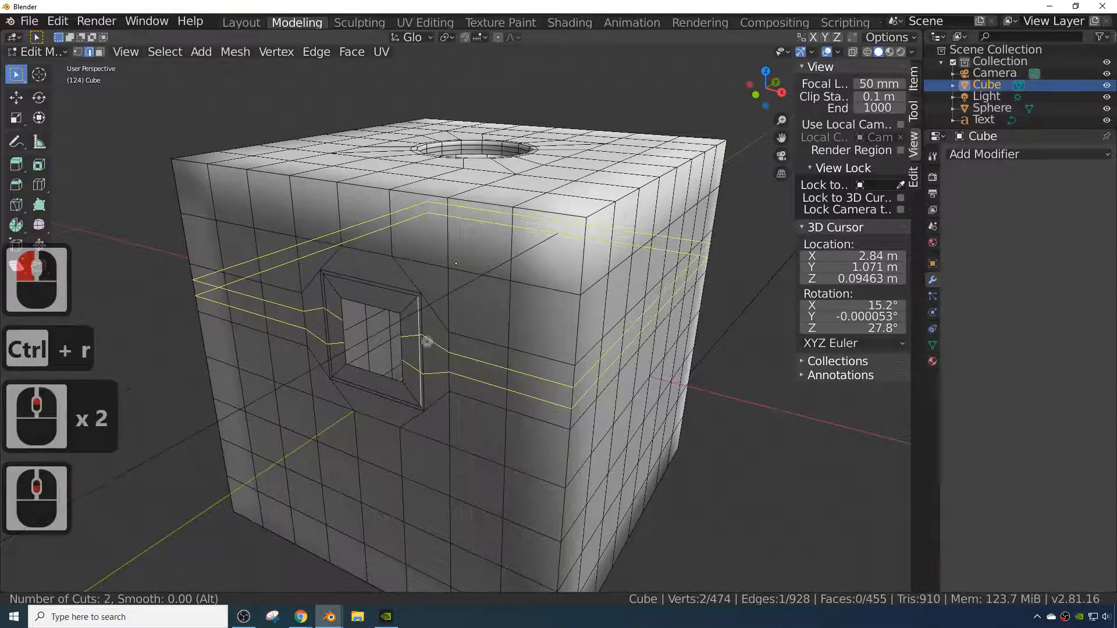
left_click(427, 342)
left_click(419, 332)
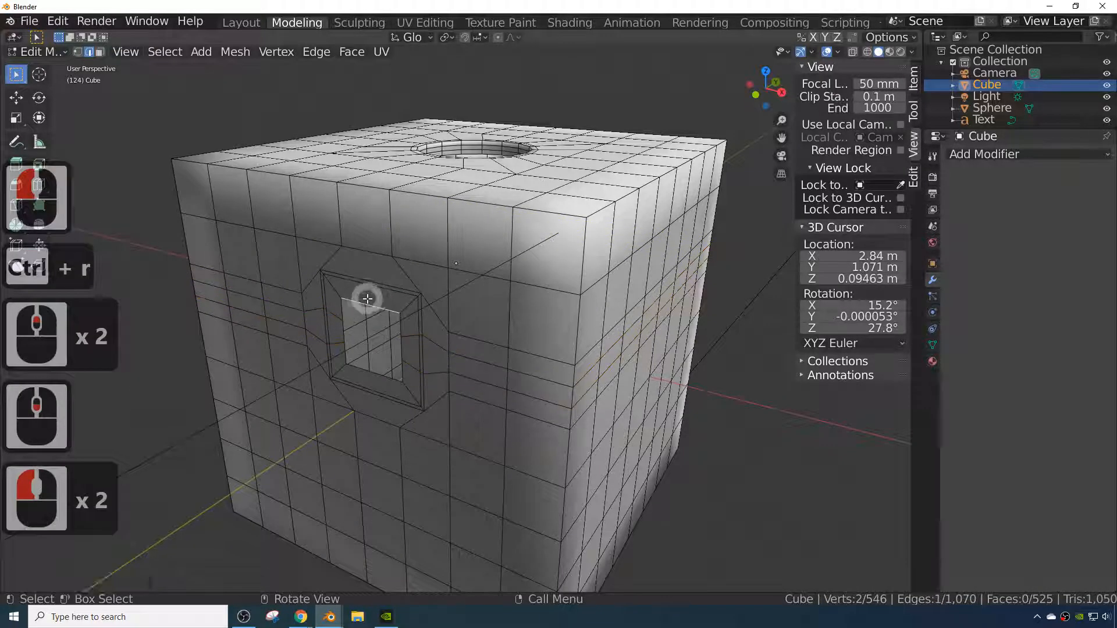
- Add two vertical loop cuts running from the side hole's top edge up over the cube
key("ctrl+r")
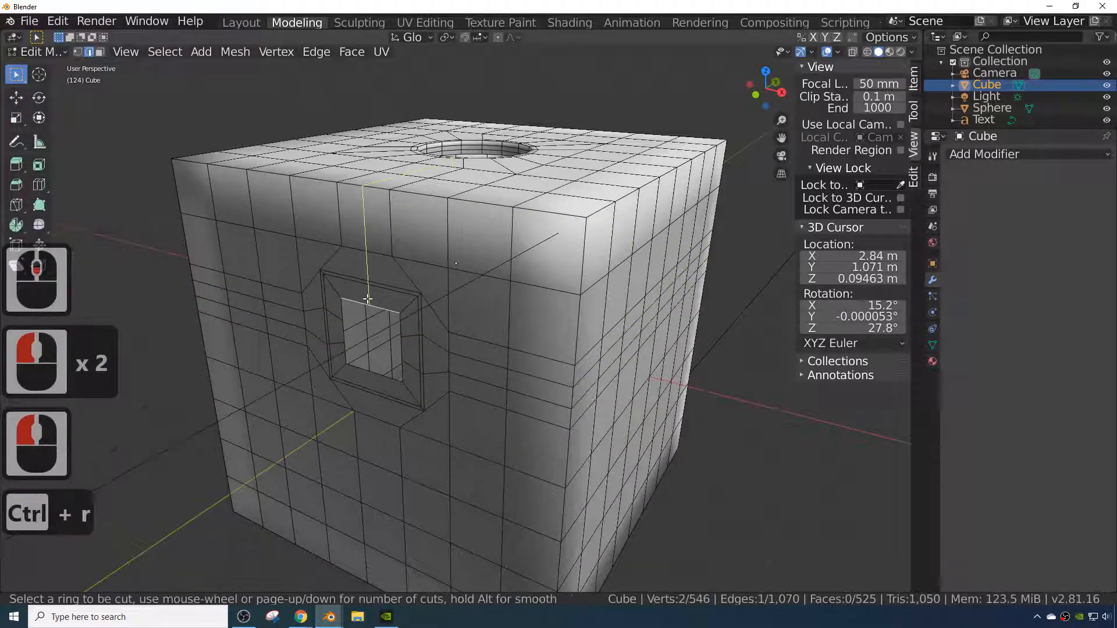
scroll(367, 299, "up", 1)
left_click(367, 299)
left_click(365, 300)
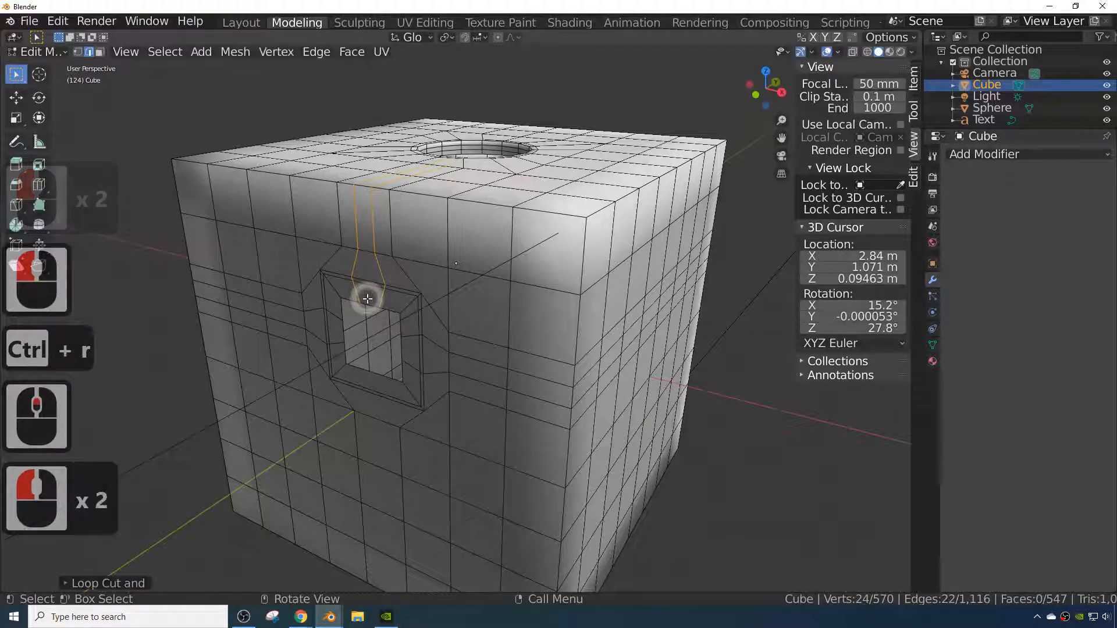
left_click(365, 297)
- Add two vertical loop cuts running from the side hole's bottom edge down the cube
middle_click_drag(413, 398, 445, 410)
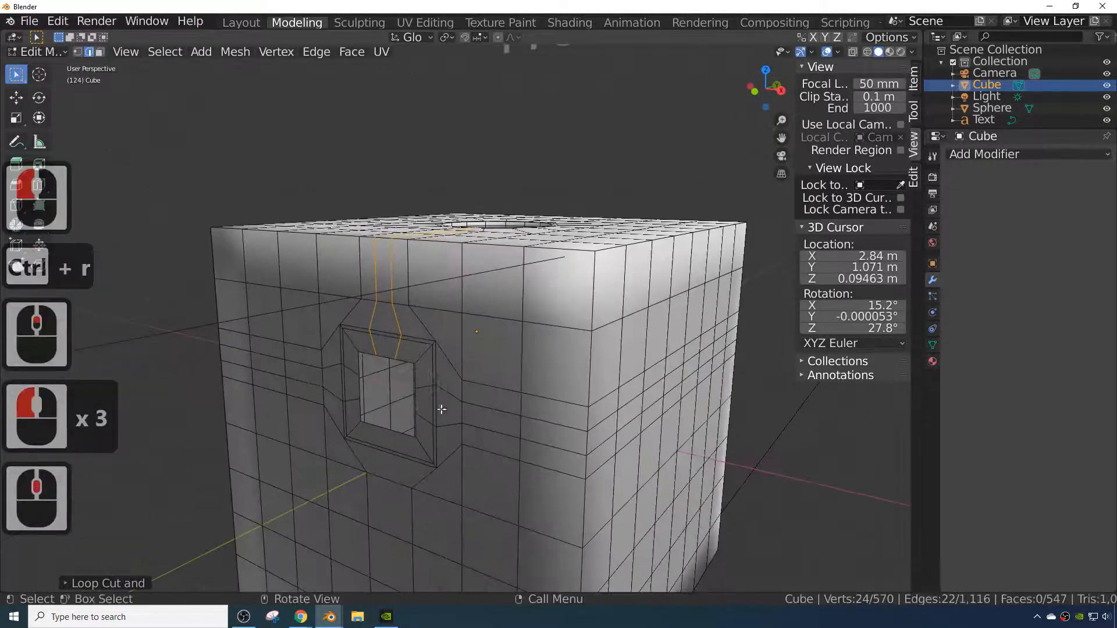
left_click(331, 337)
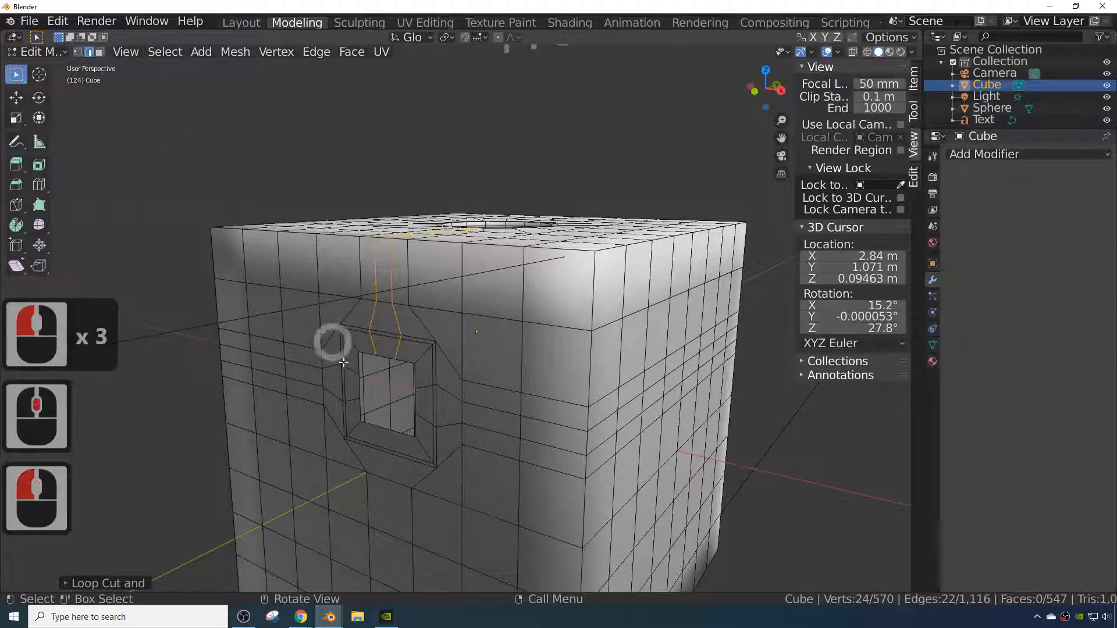
left_click(394, 436)
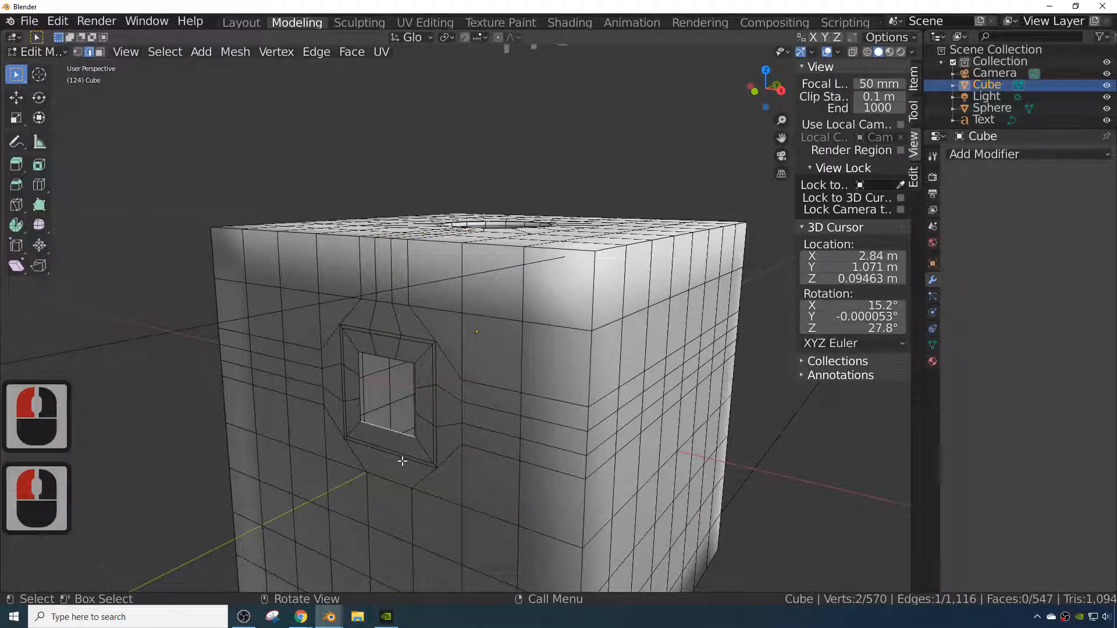
middle_click_drag(459, 372, 456, 423)
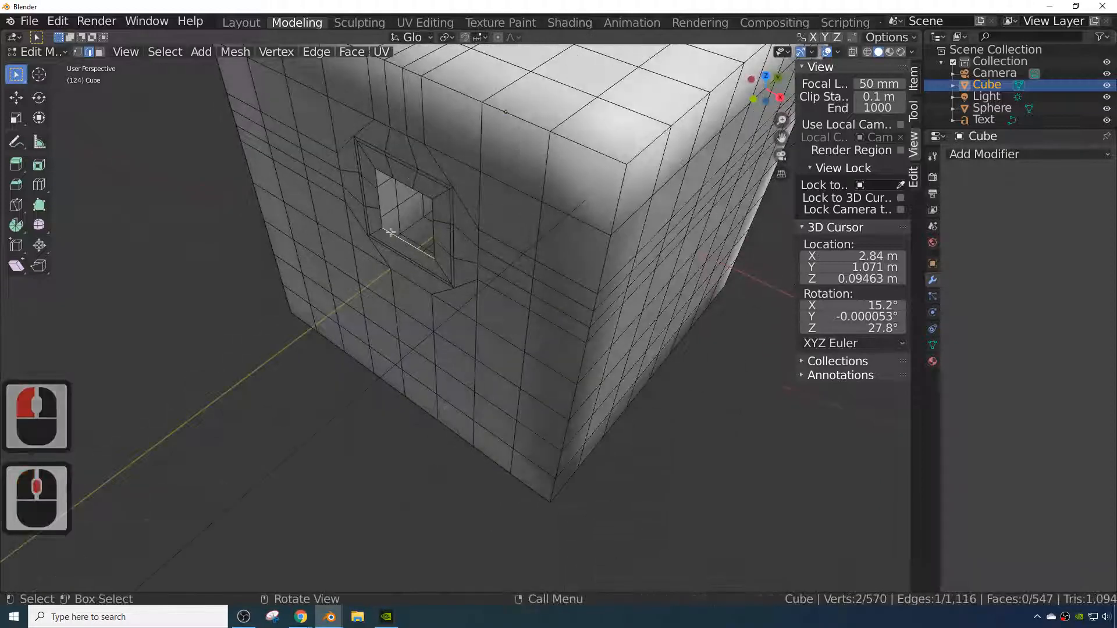
mouse_move(386, 279)
middle_mouse_down()
mouse_move(399, 253)
mouse_move(382, 299)
middle_mouse_up()
left_click(381, 281)
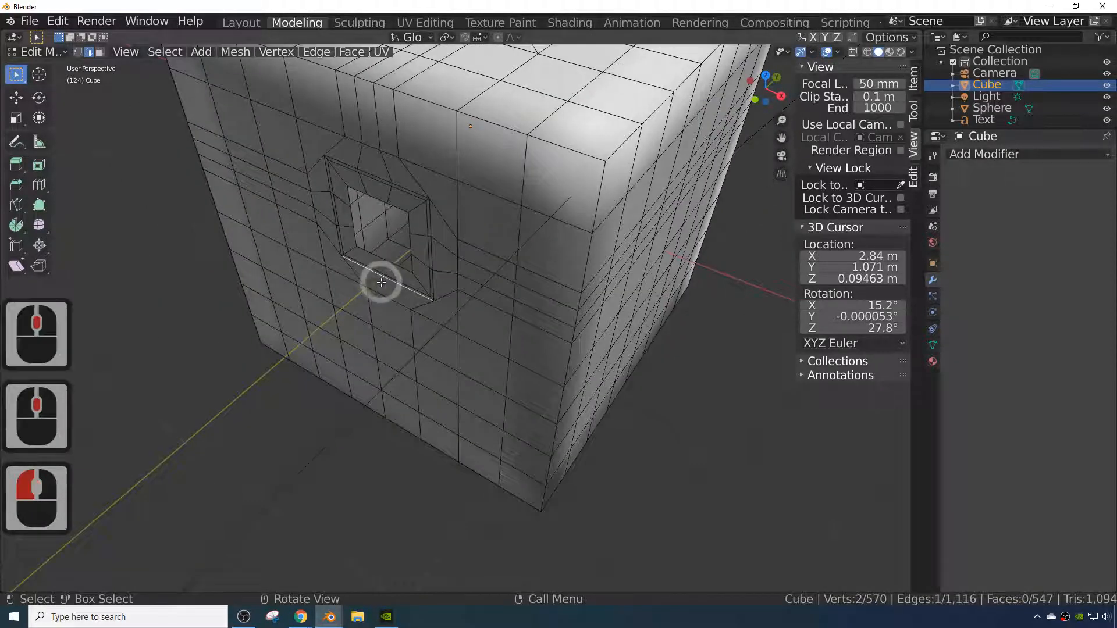
key("ctrl+r")
scroll(381, 282, "up", 1)
left_click(381, 282)
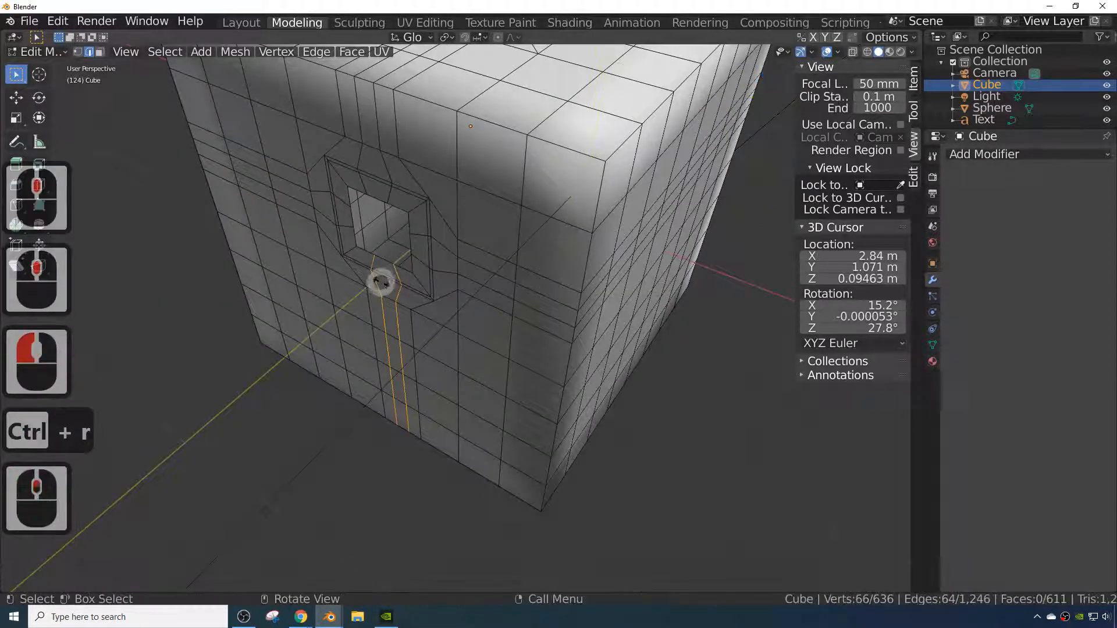
left_click(381, 282)
- Loop-select the side hole's inner rim and round it with LoopTools Circle
middle_click_drag(414, 299, 410, 254)
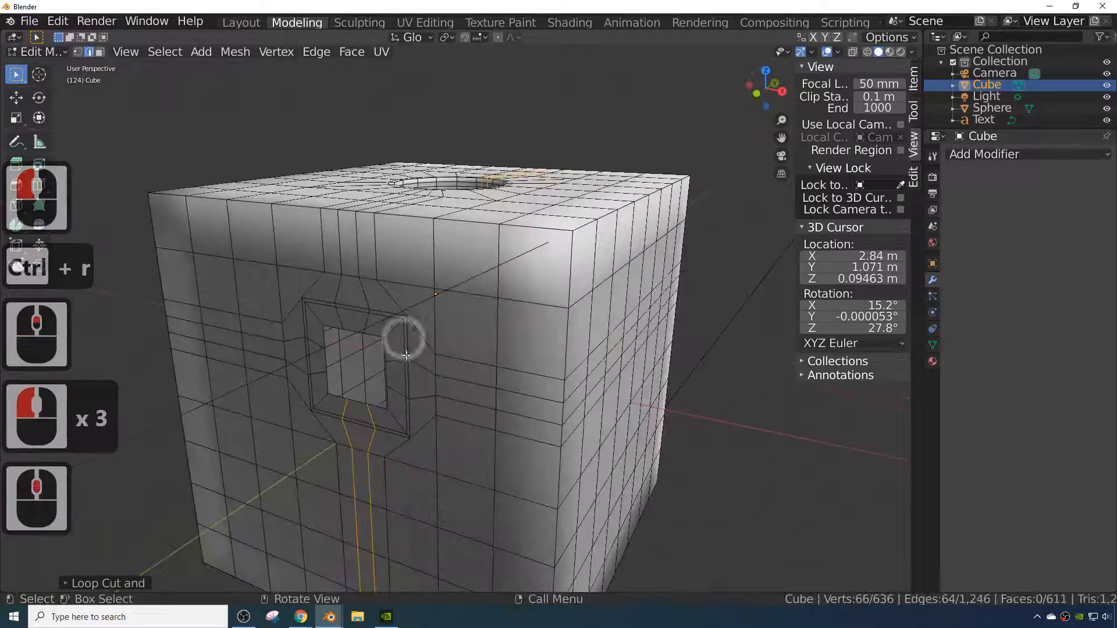
left_click(376, 338)
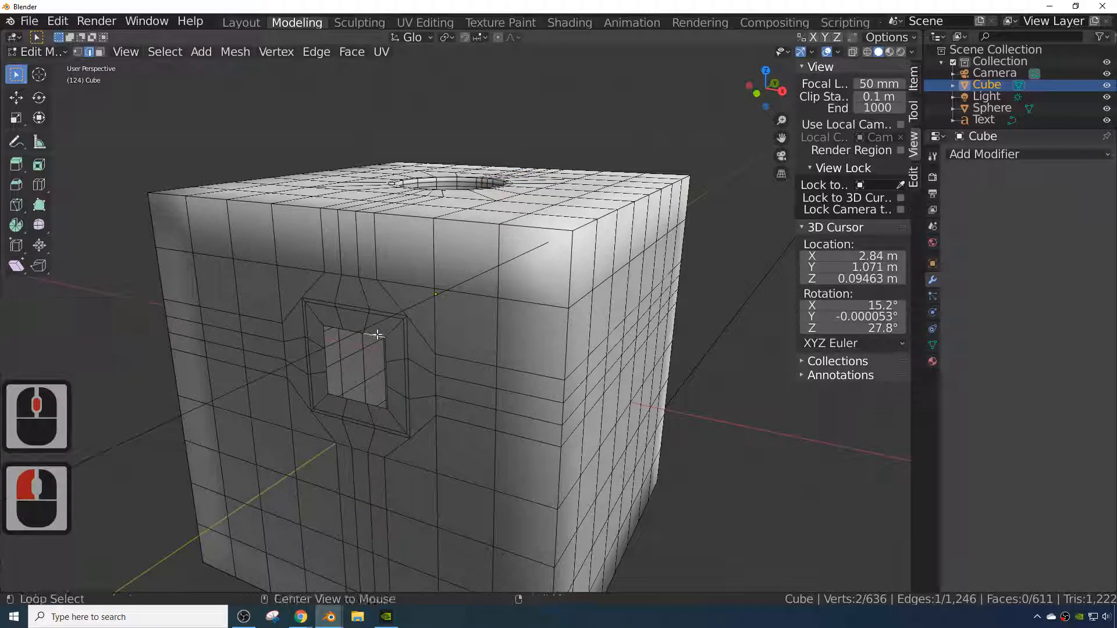
left_click(377, 335, "alt")
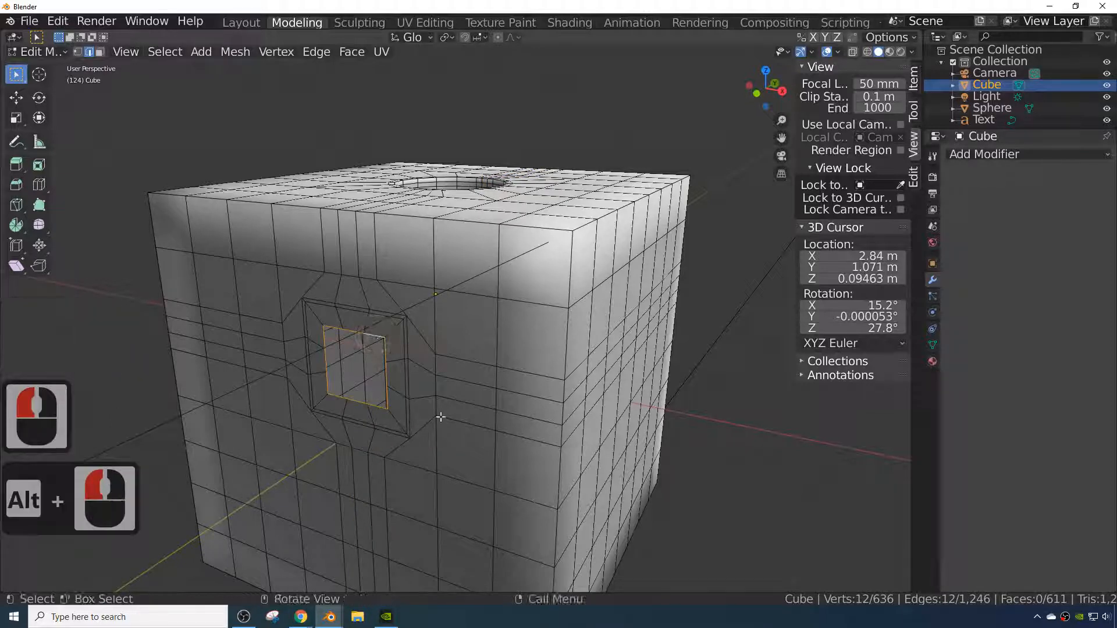
right_click(389, 381)
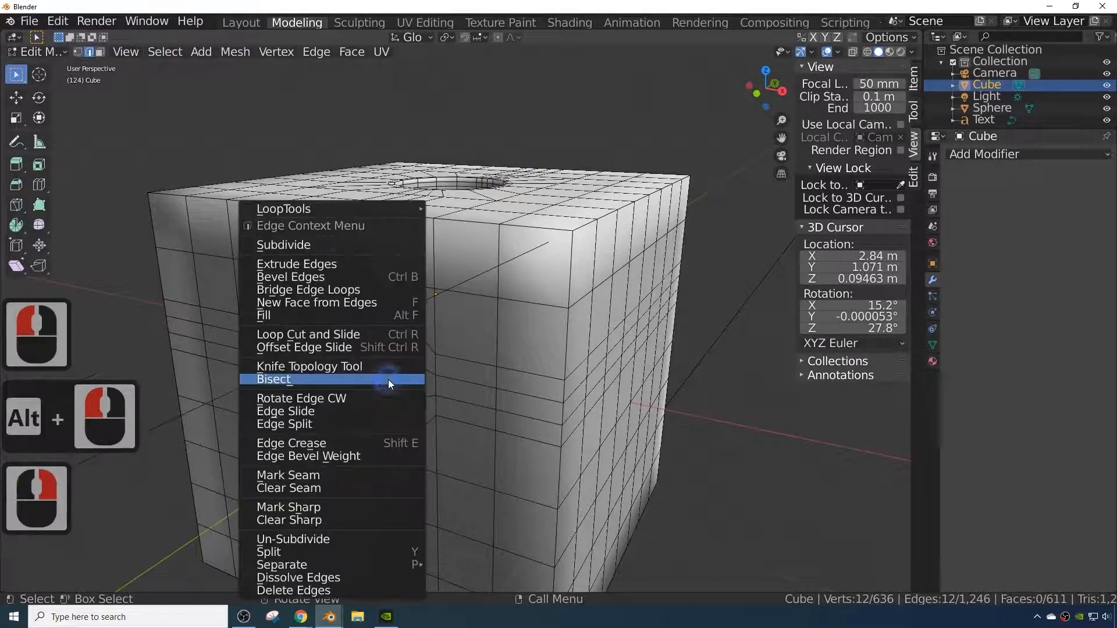
mouse_move(280, 203)
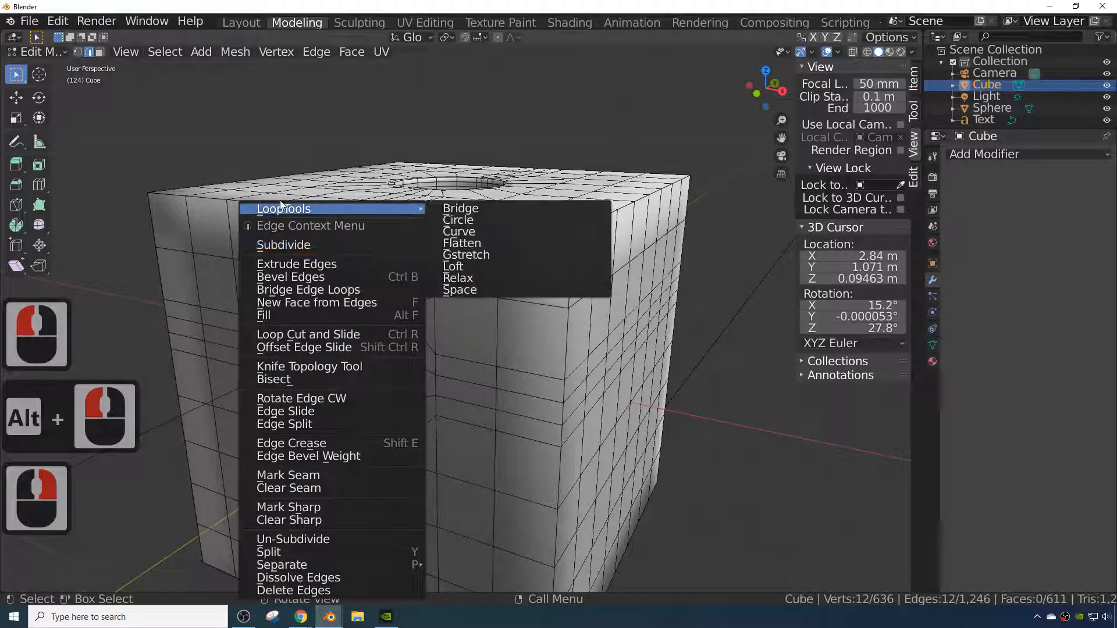
left_click(465, 222)
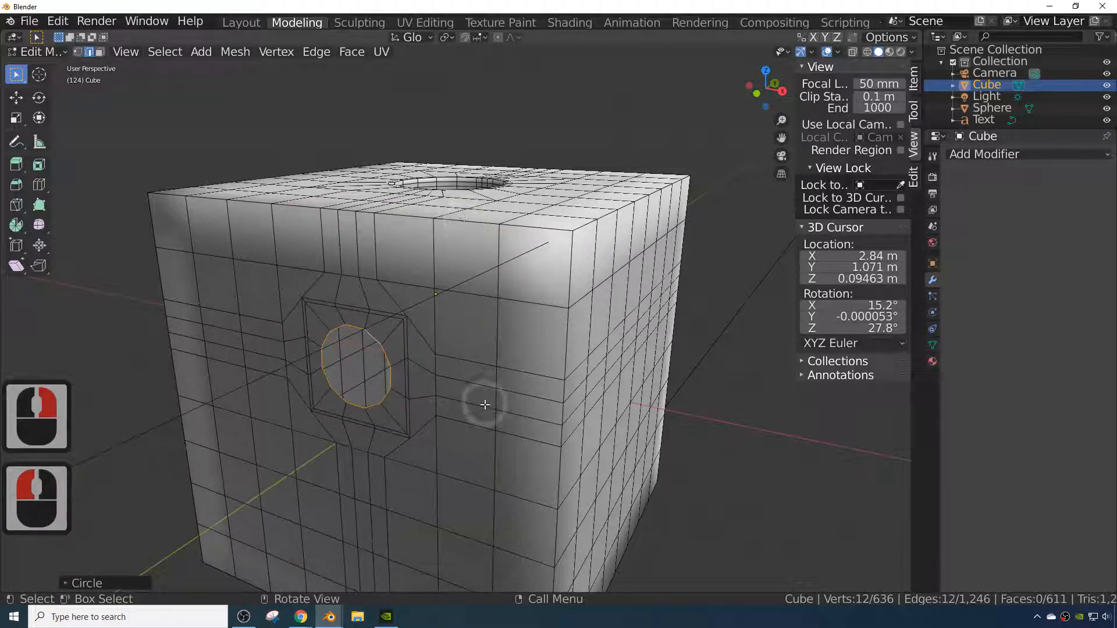
- Try twice to inset the side hole's rim loop, reselecting the loop after each attempt
key("i")
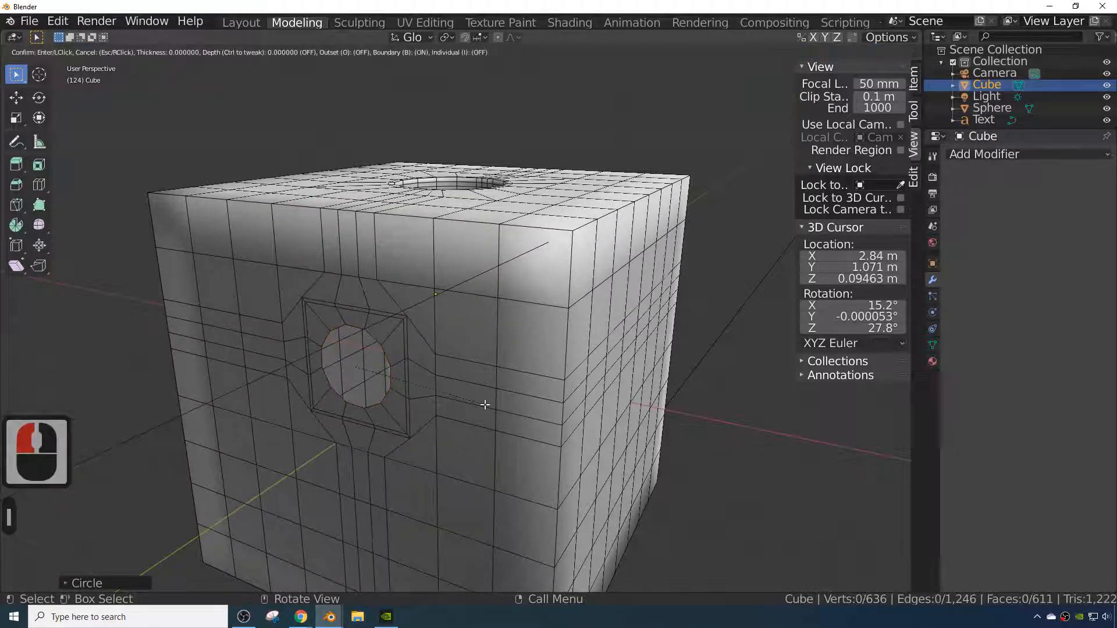
key("s")
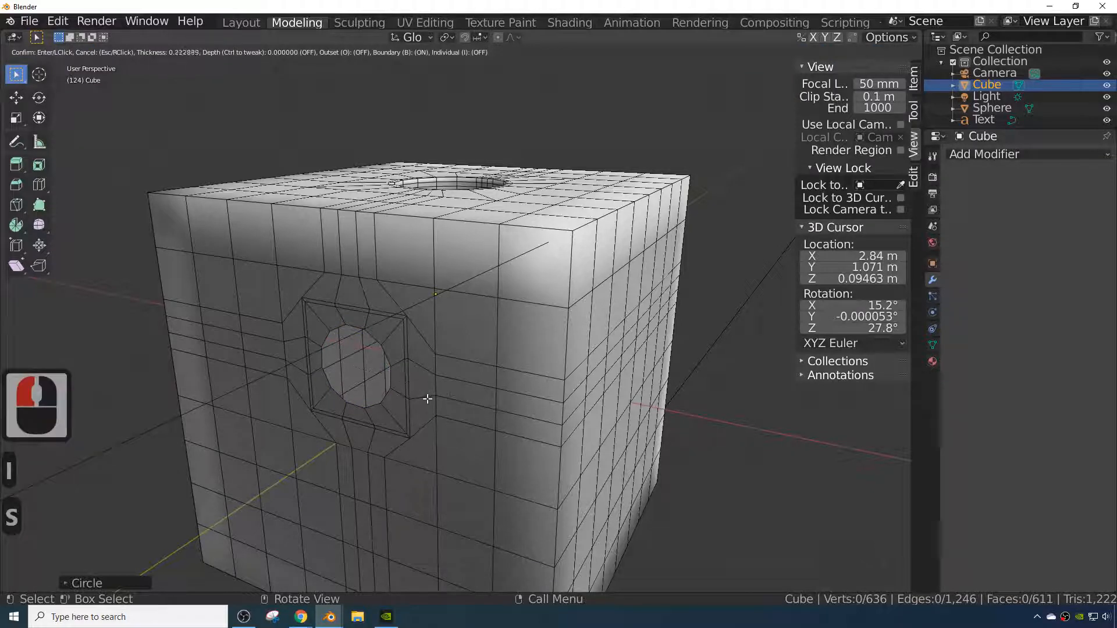
left_click(428, 399)
left_click(391, 377)
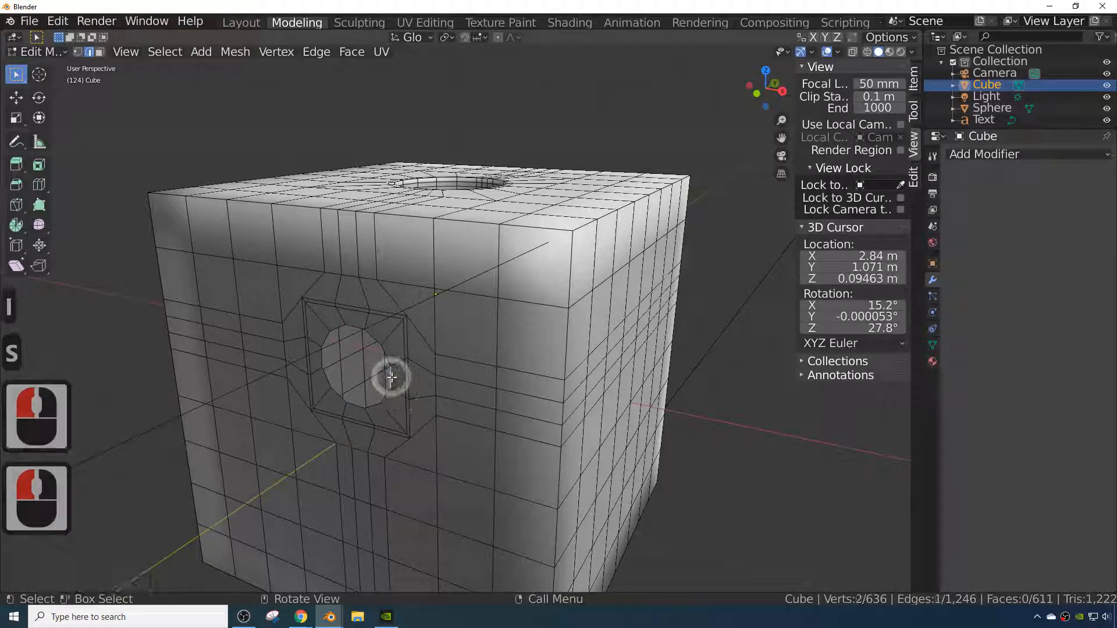
left_click(391, 377, "alt")
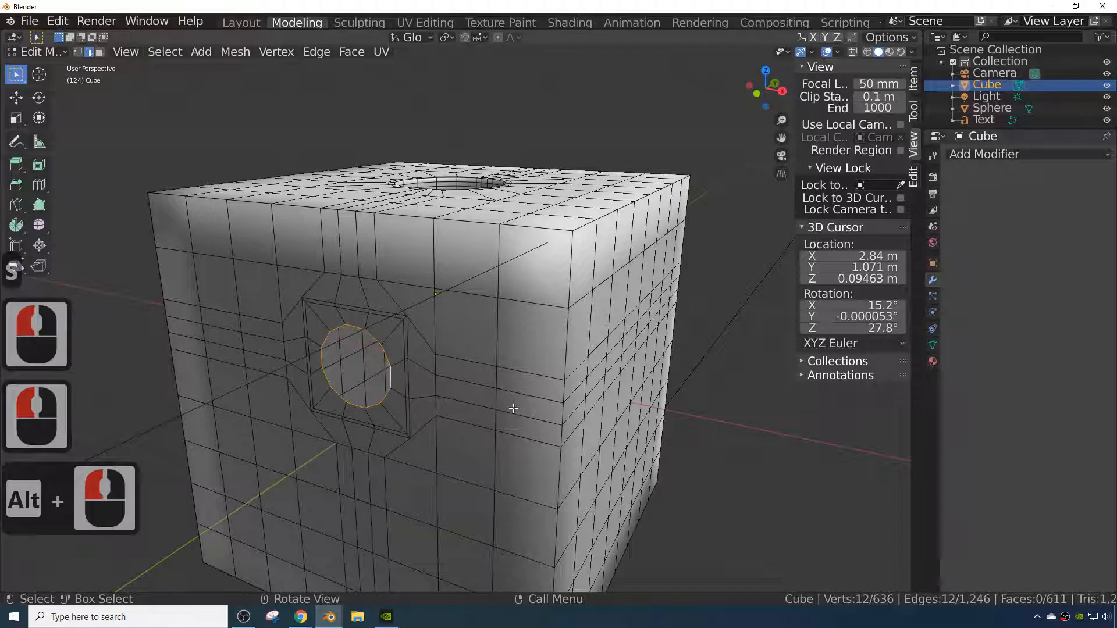
key("i")
key("s")
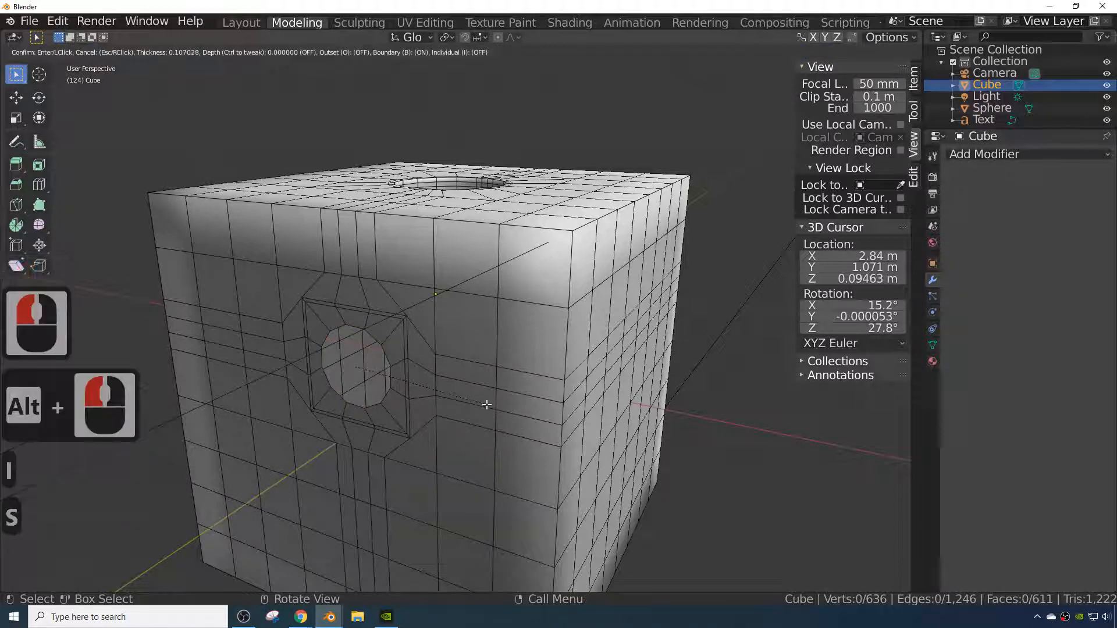
left_click(395, 372)
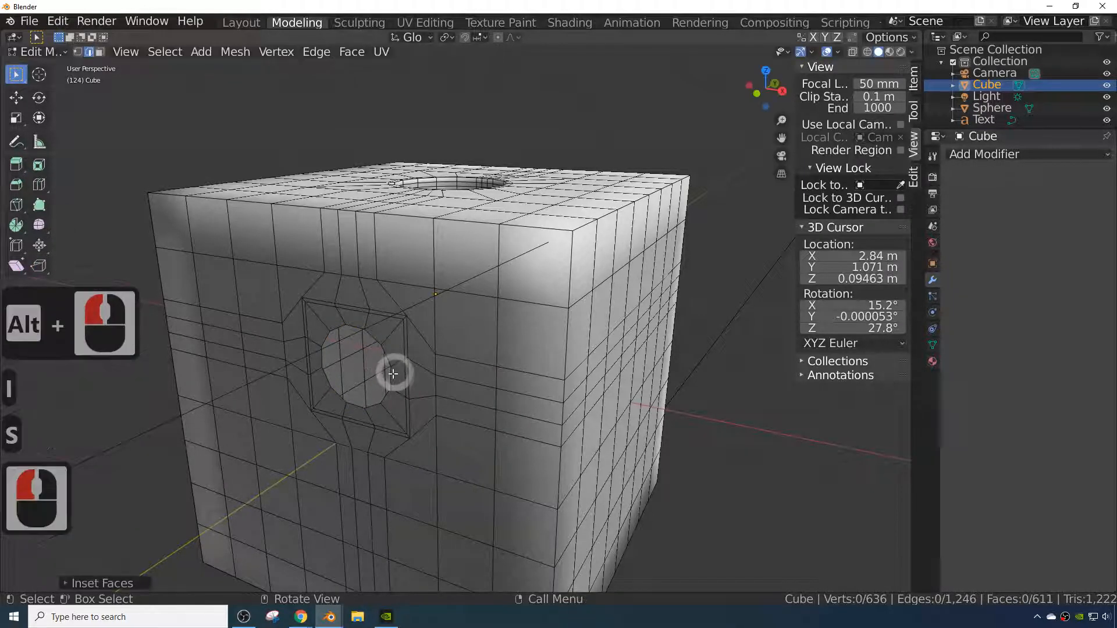
left_click(393, 375)
left_click(411, 377, "alt")
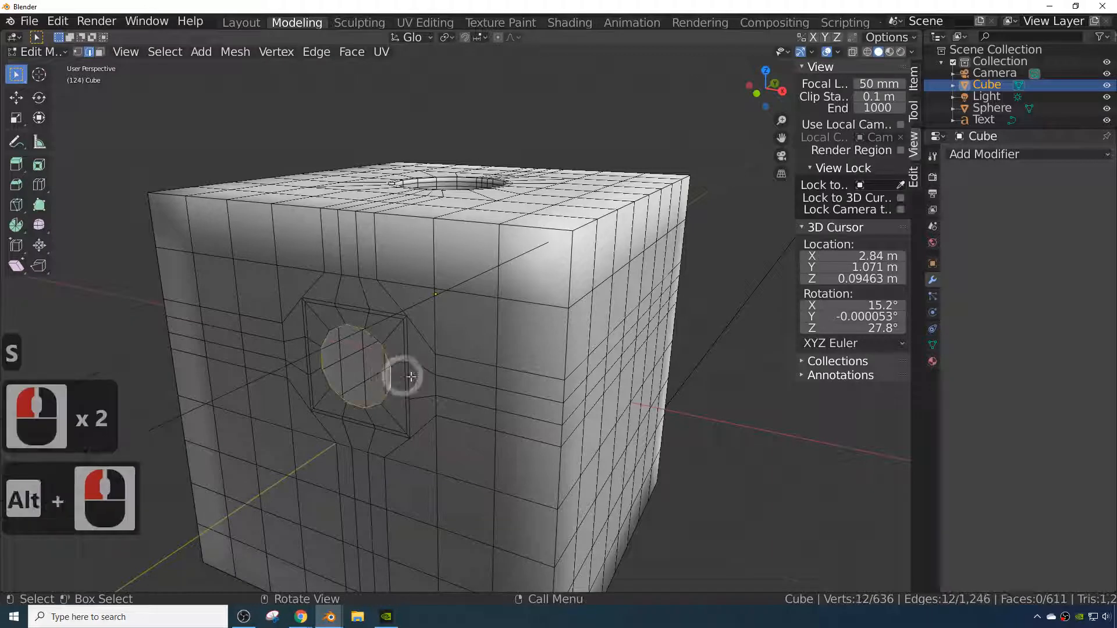
- Extrude the circular rim loop and scale it inward to about 0.68
key("e")
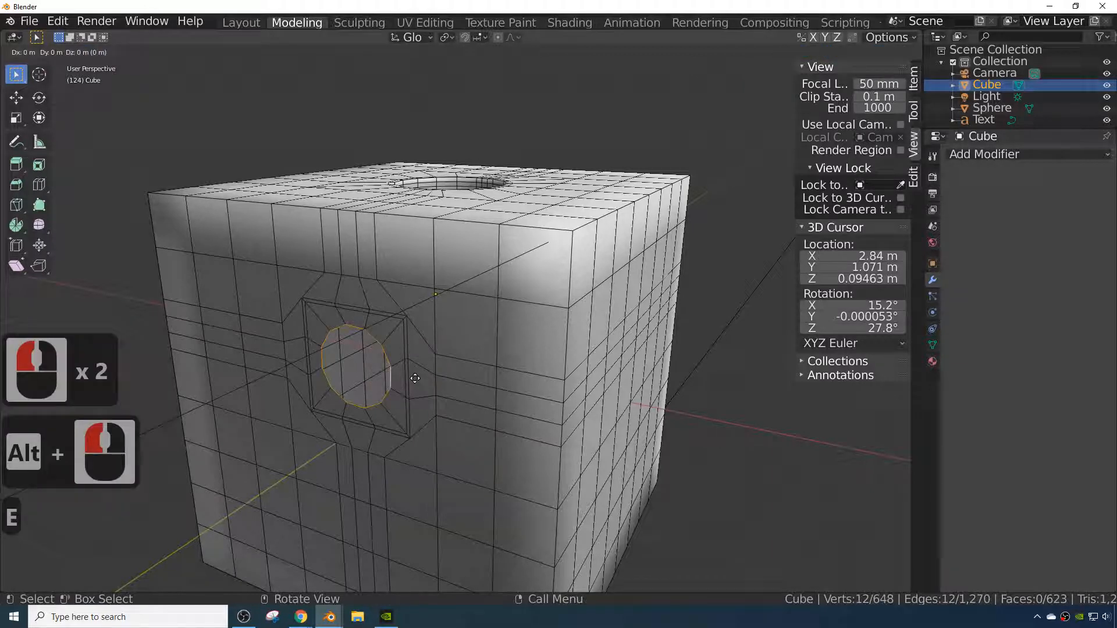
key("s")
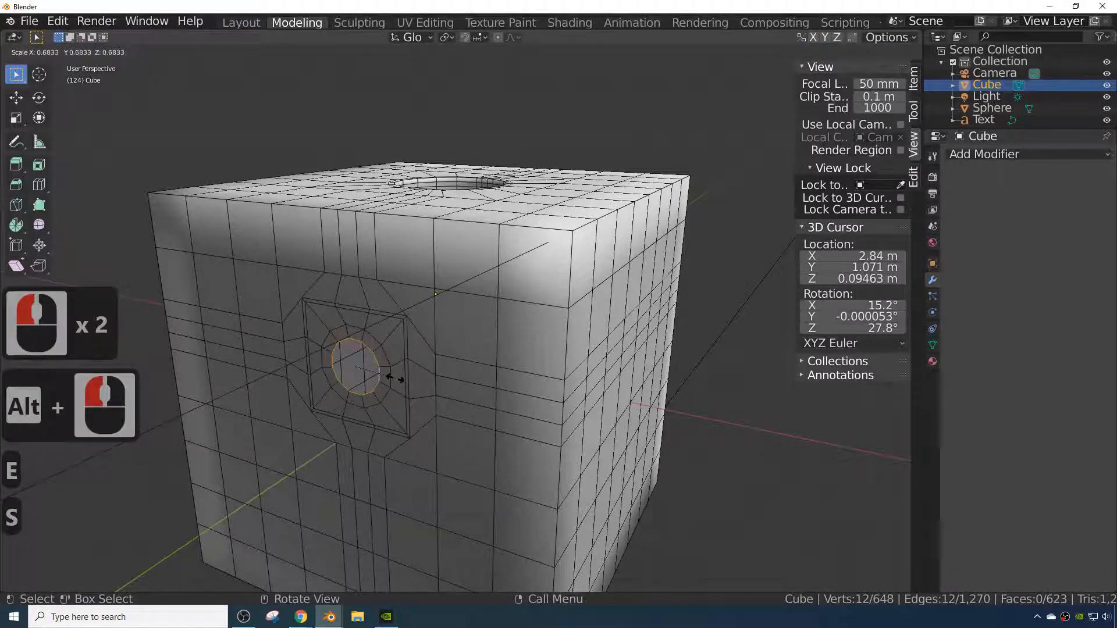
left_click(397, 379)
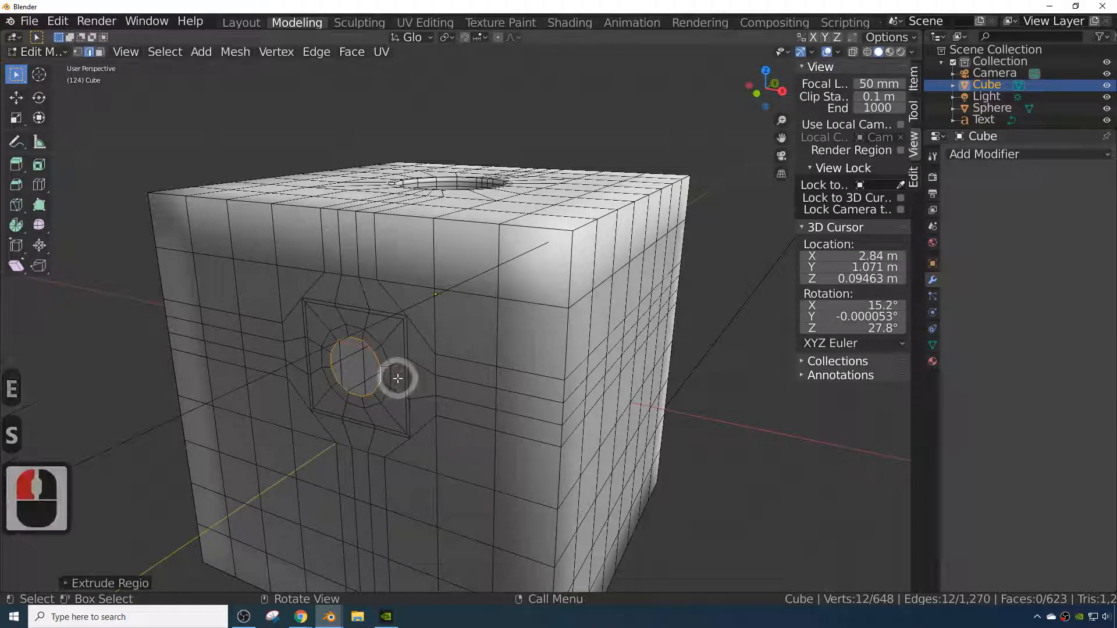
- Extrude the side hole's rim loop again and scale it in place
key("e")
key("s")
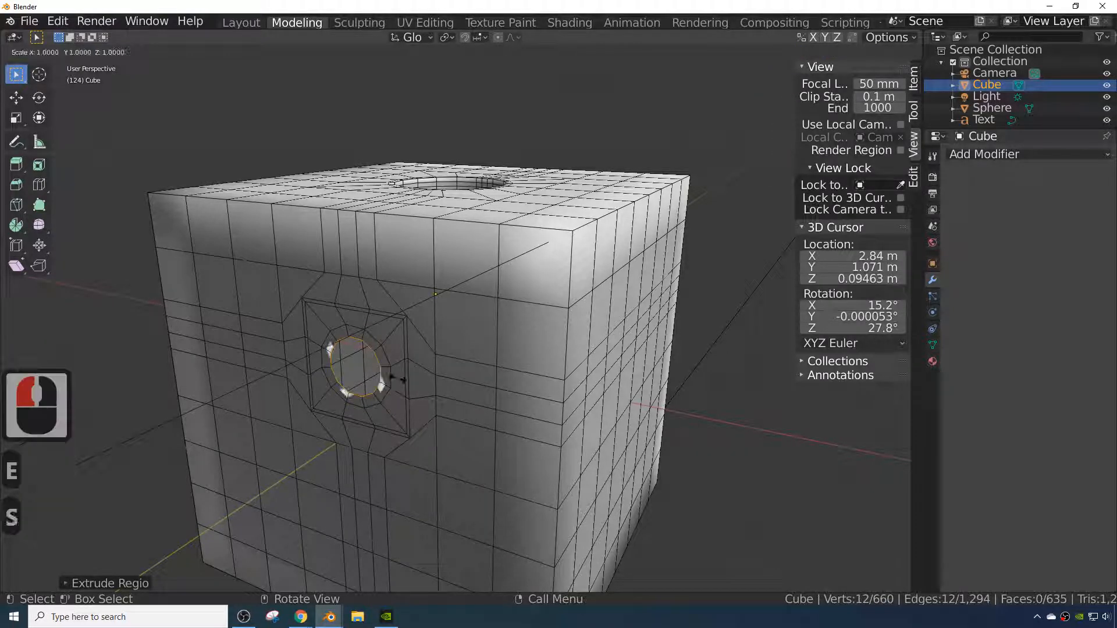
middle_click_drag(393, 396, 419, 414)
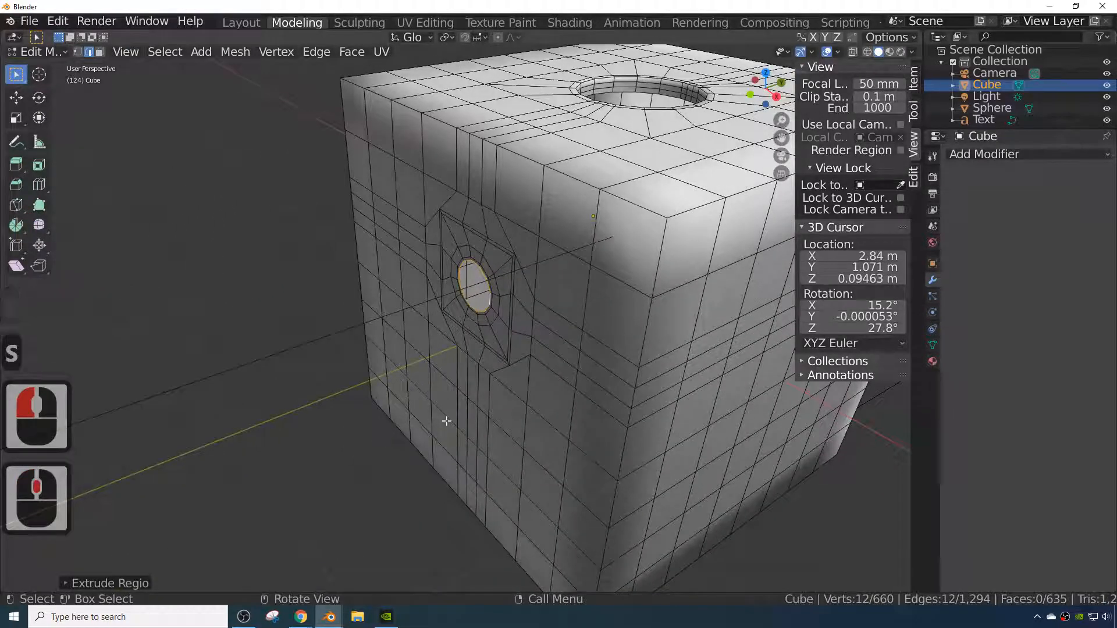
- Extrude the rim loop outward along Y, first about 0.01 m and then about 0.37 m, forming an axle
key("e")
key("y")
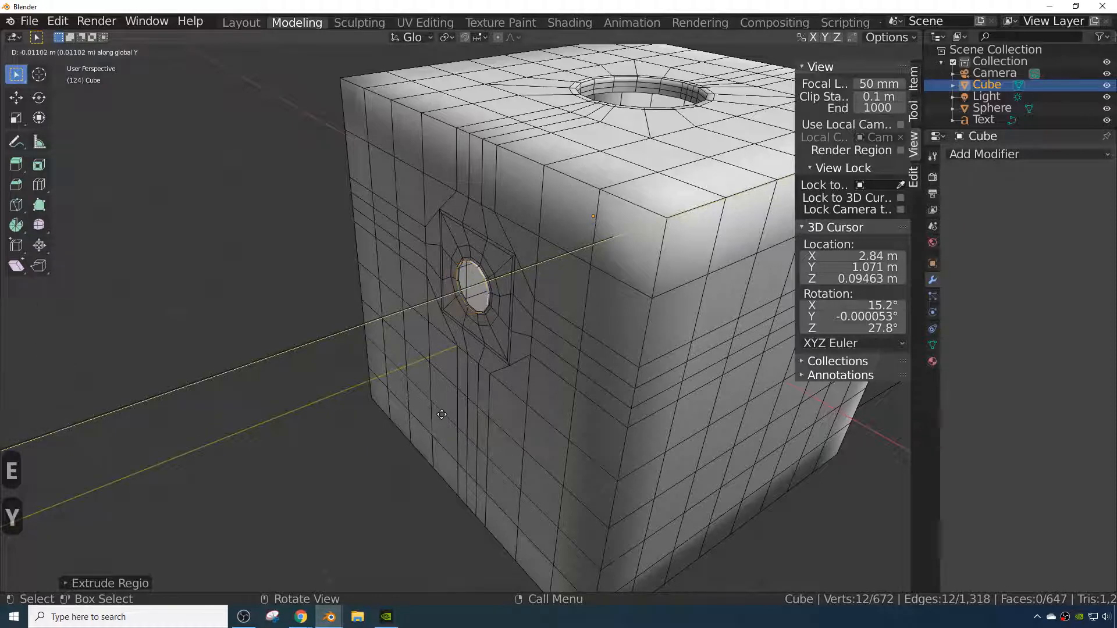
left_click(441, 414)
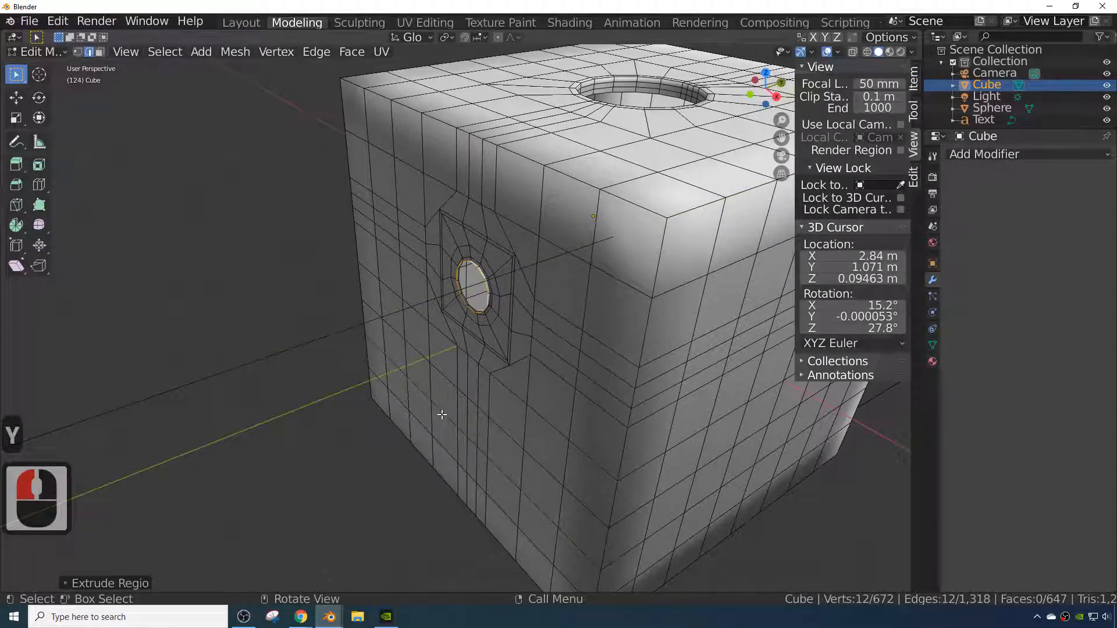
key("e")
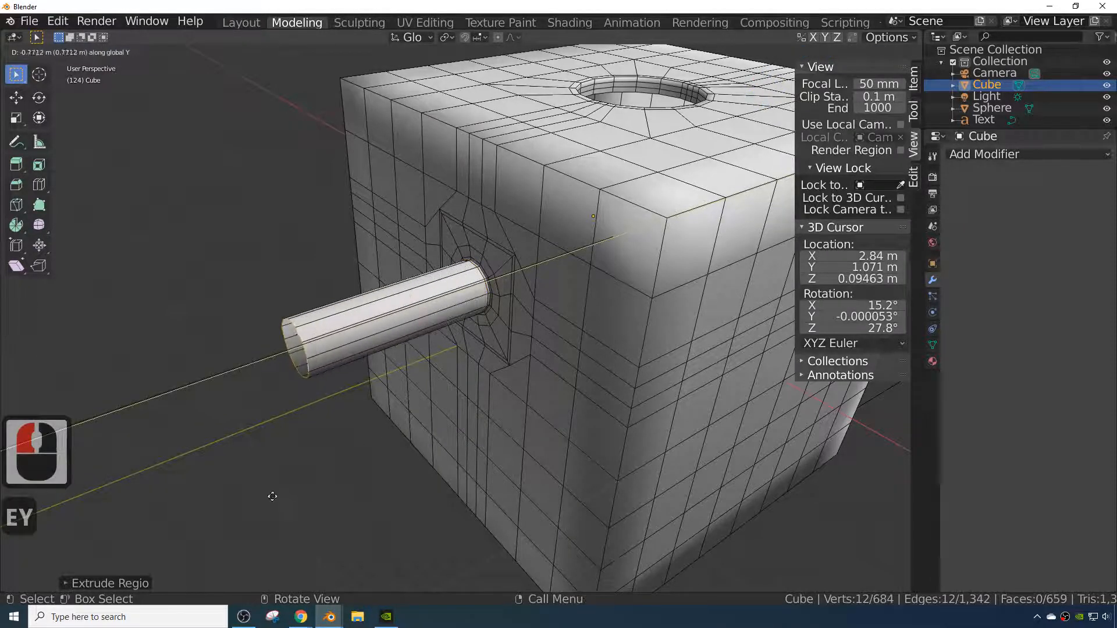
left_click(271, 493)
- Extrude the axle's end loop in place and fill it with a face
key("e")
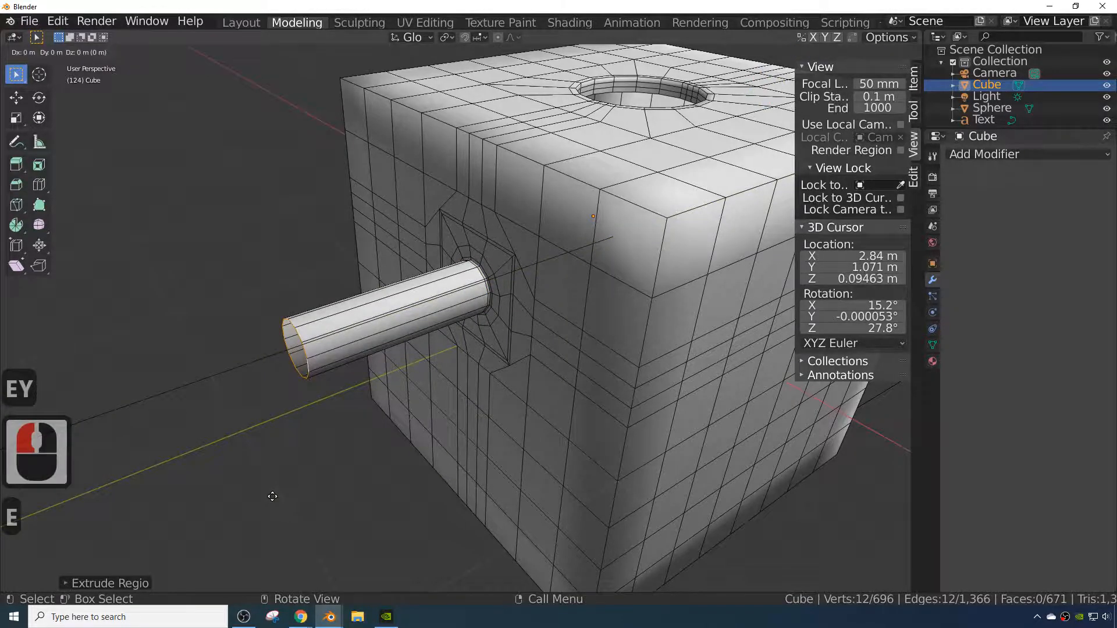
left_click(271, 497)
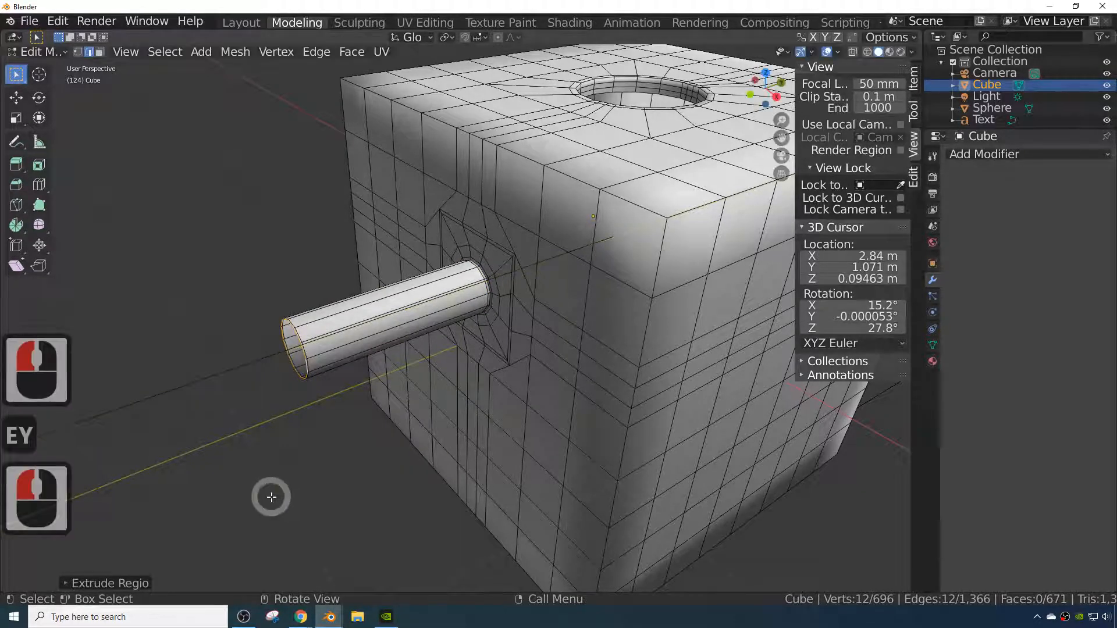
key("f")
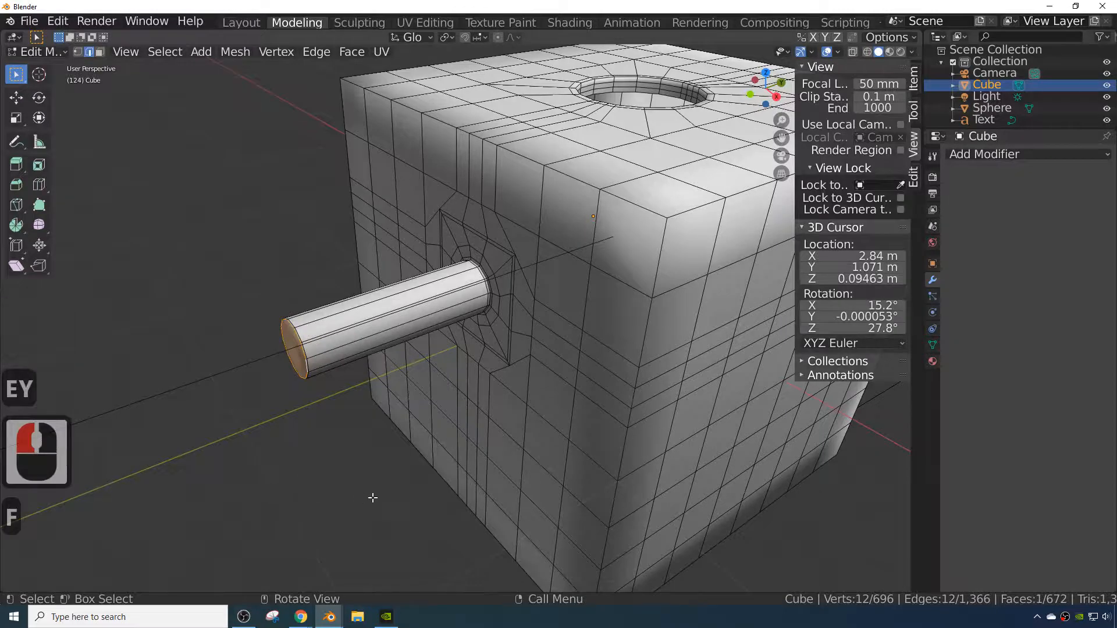
- Add a Subdivision Surface modifier to the cube in Object Mode
middle_click_drag(371, 496, 431, 494)
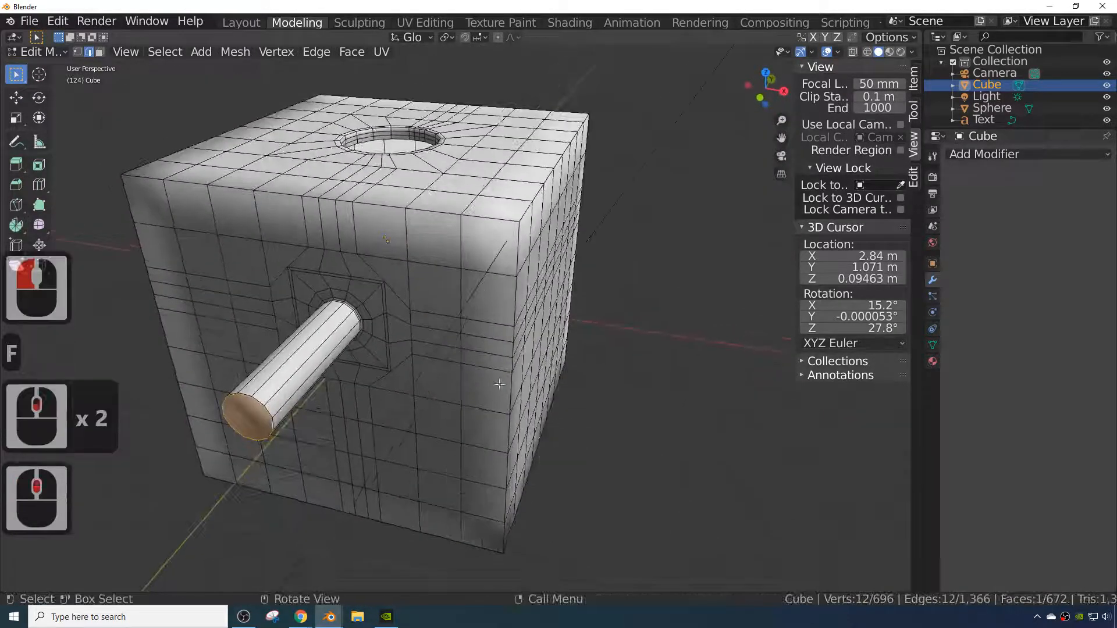
left_click(529, 378)
key("Tab")
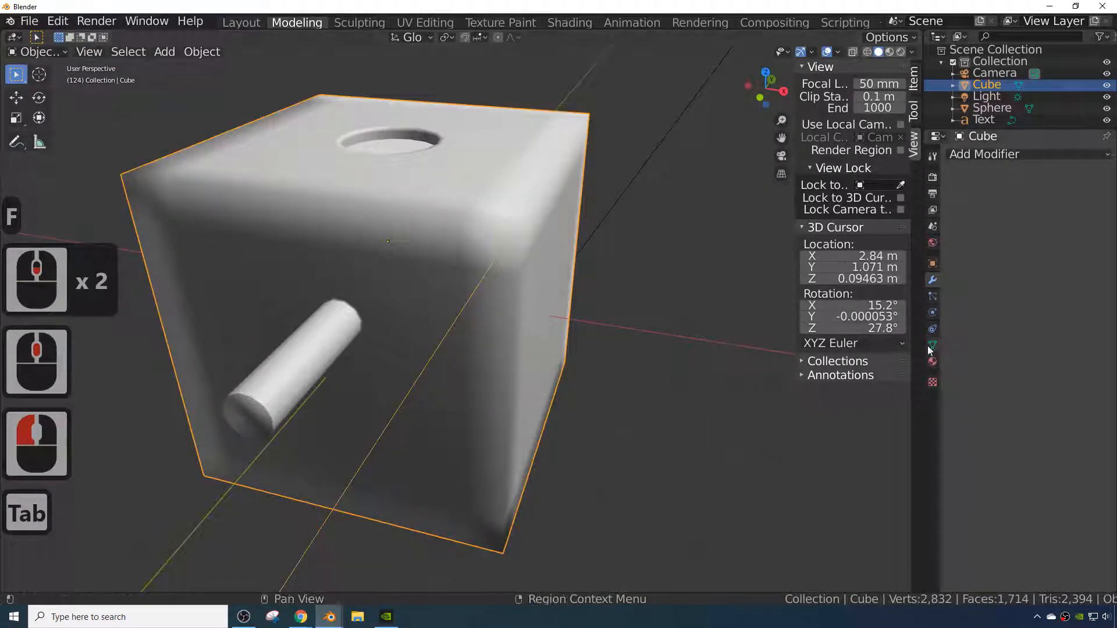
left_click(932, 282)
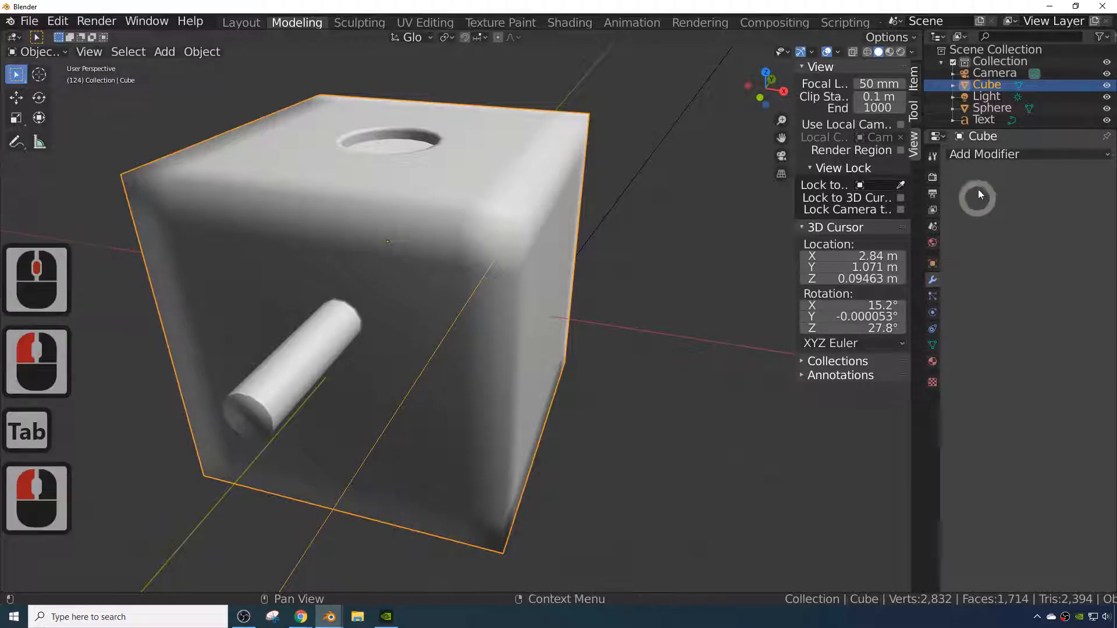
left_click(977, 154)
left_click(774, 347)
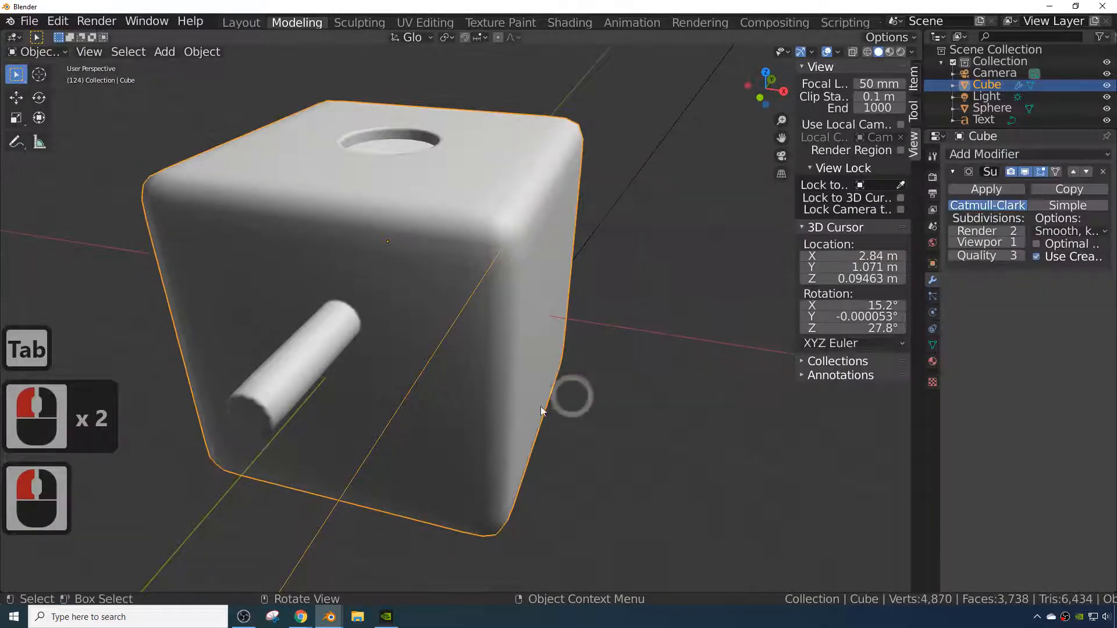
- Switch between Edit and Object Mode to inspect how the smoothed axle end looks
middle_click_drag(540, 406, 402, 382)
key("Tab")
middle_click(468, 430)
key("Tab")
key("Tab")
left_click(424, 382)
key("Tab")
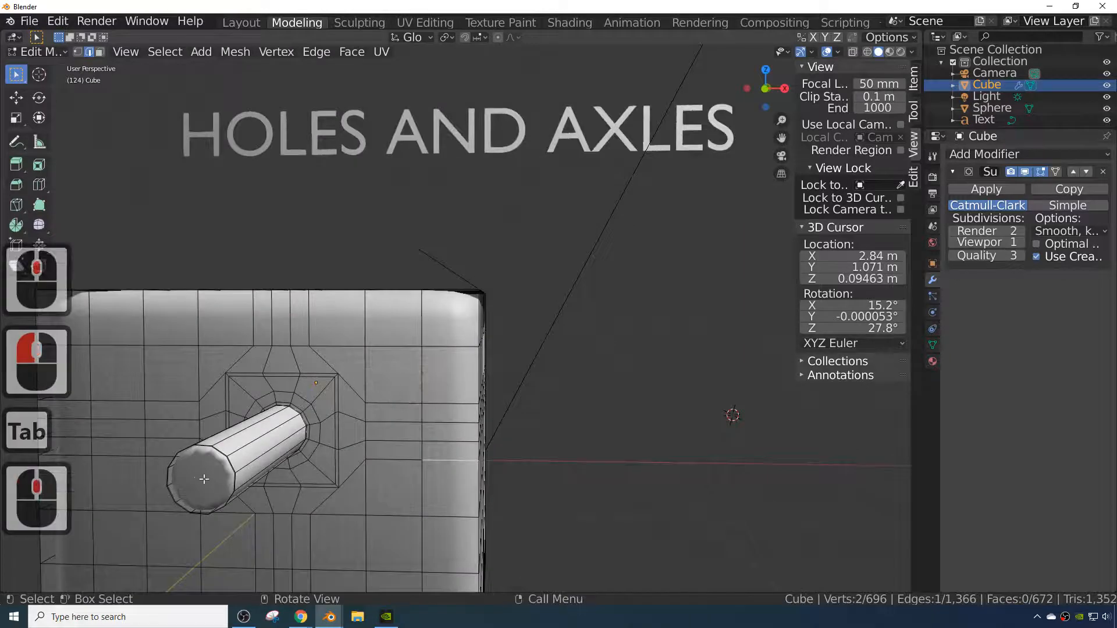
key("Tab")
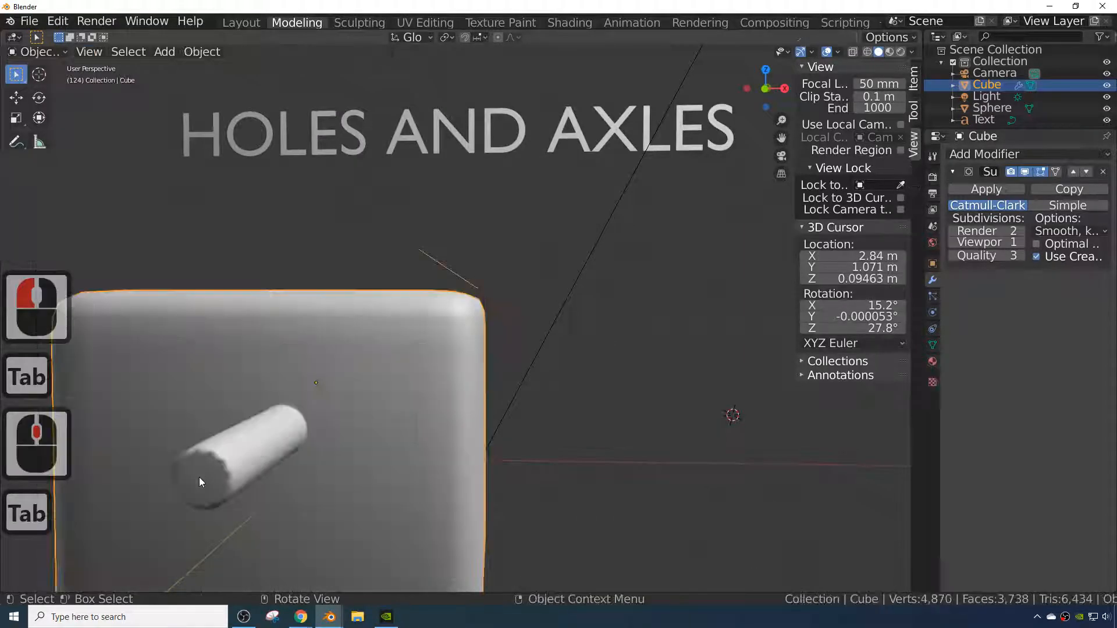
key("Tab")
left_click(276, 487)
key("Tab")
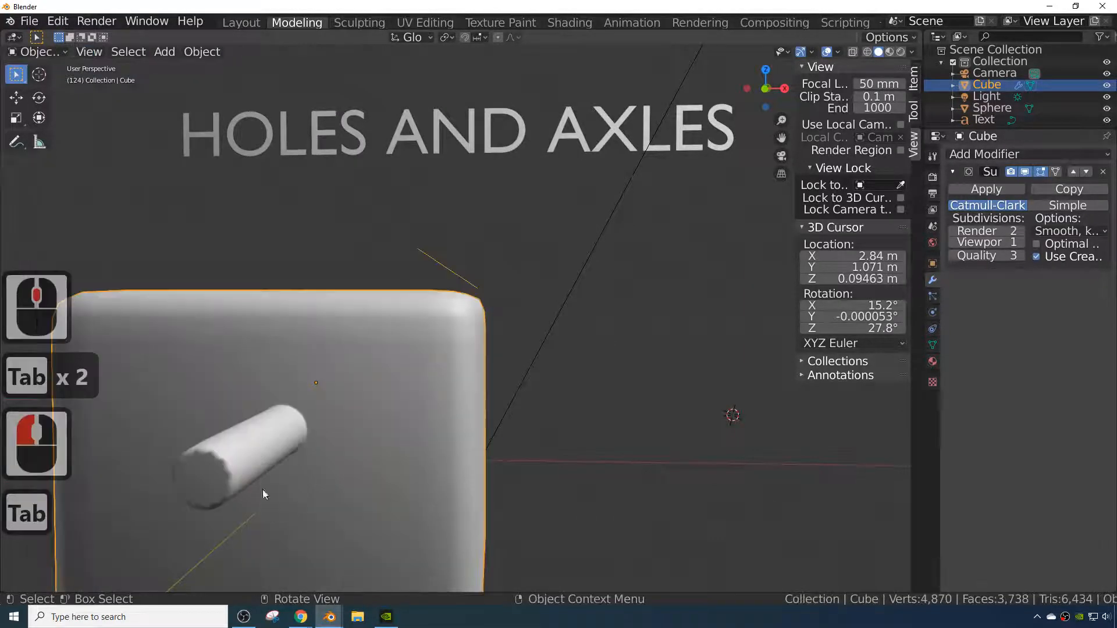
key("Tab")
- Select the axle's end face and inset it by about 0.015 m
middle_click_drag(227, 467, 218, 486)
scroll(218, 486, "up", 2)
middle_click_drag(305, 441, 385, 400)
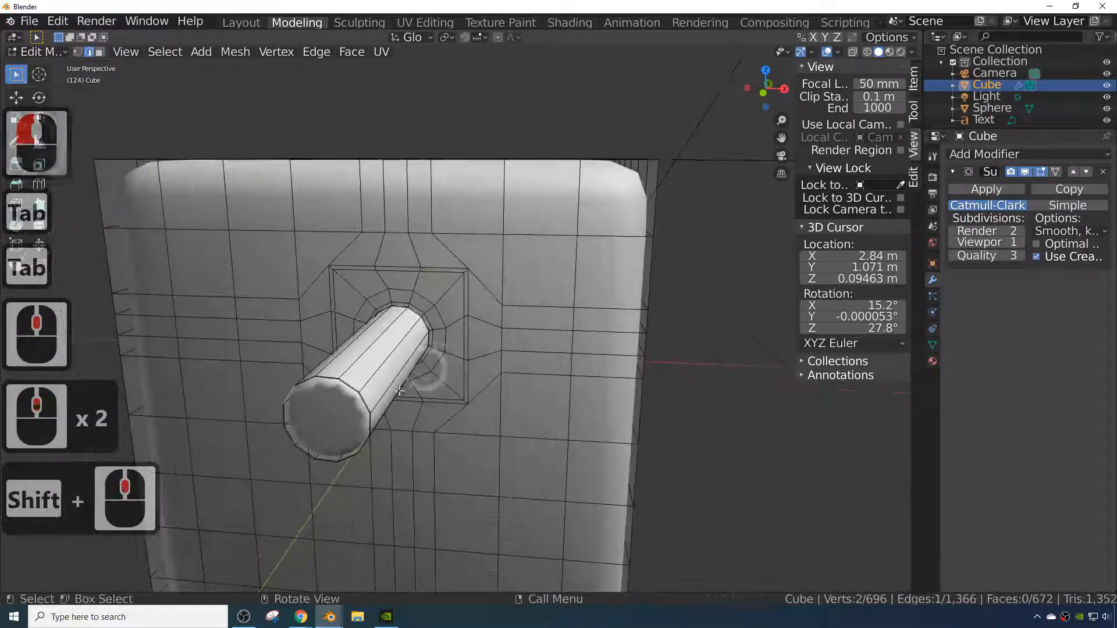
scroll(385, 400, "up", 3)
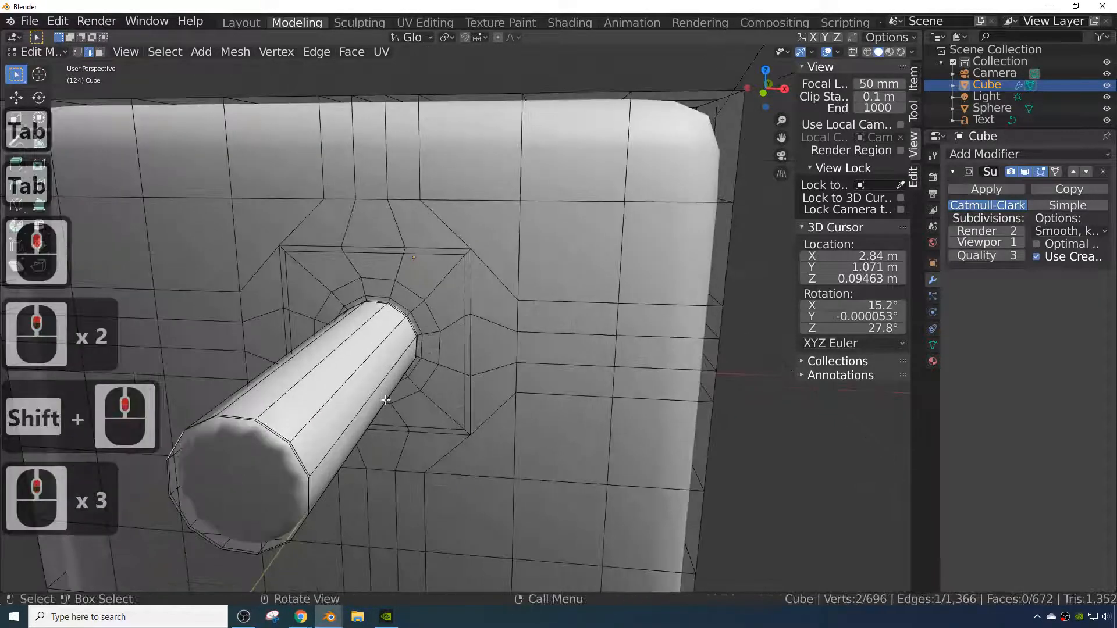
left_click(276, 437)
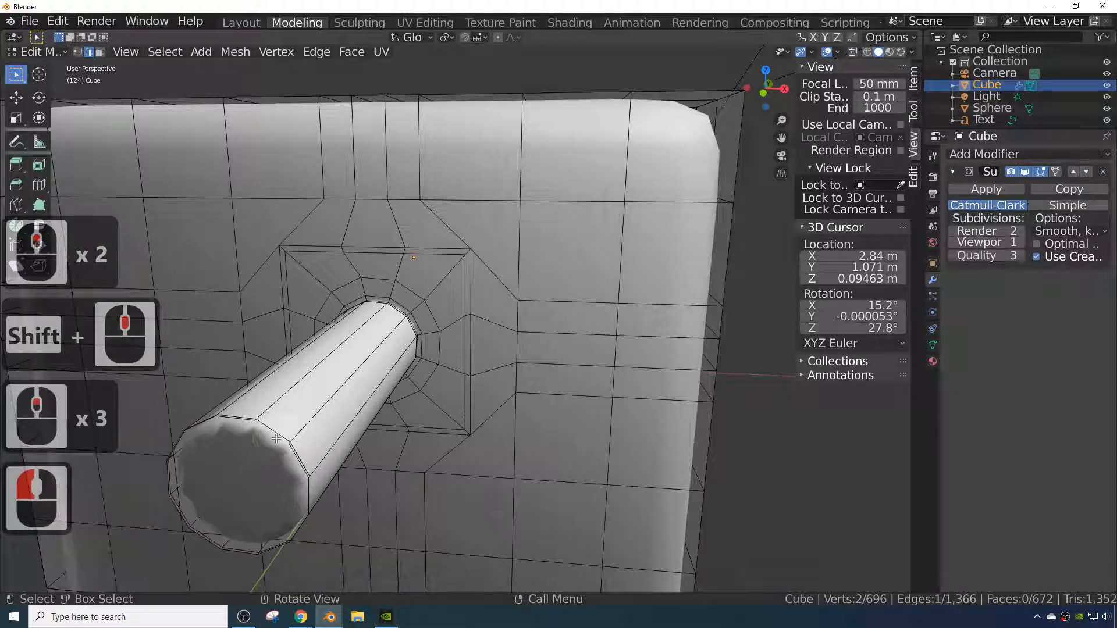
left_click(276, 438, "alt")
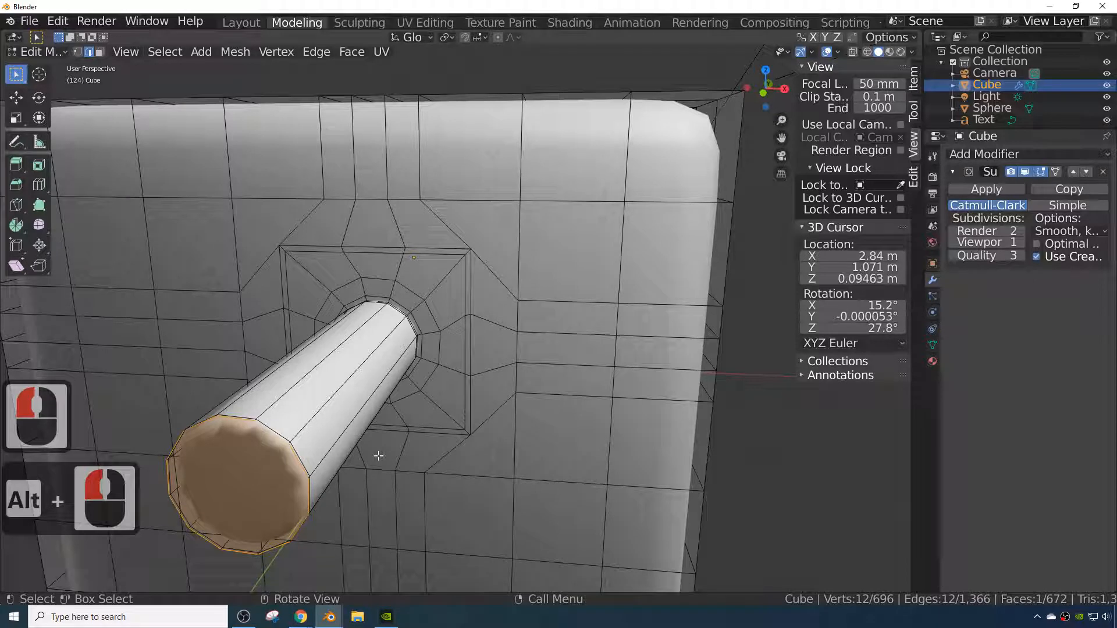
key("i")
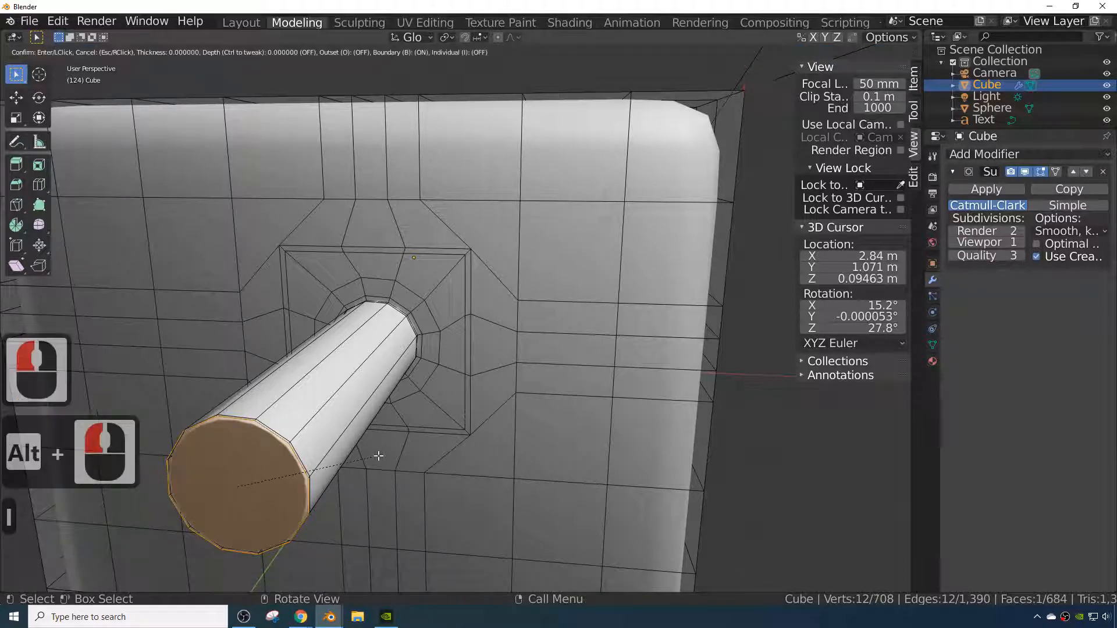
key("s")
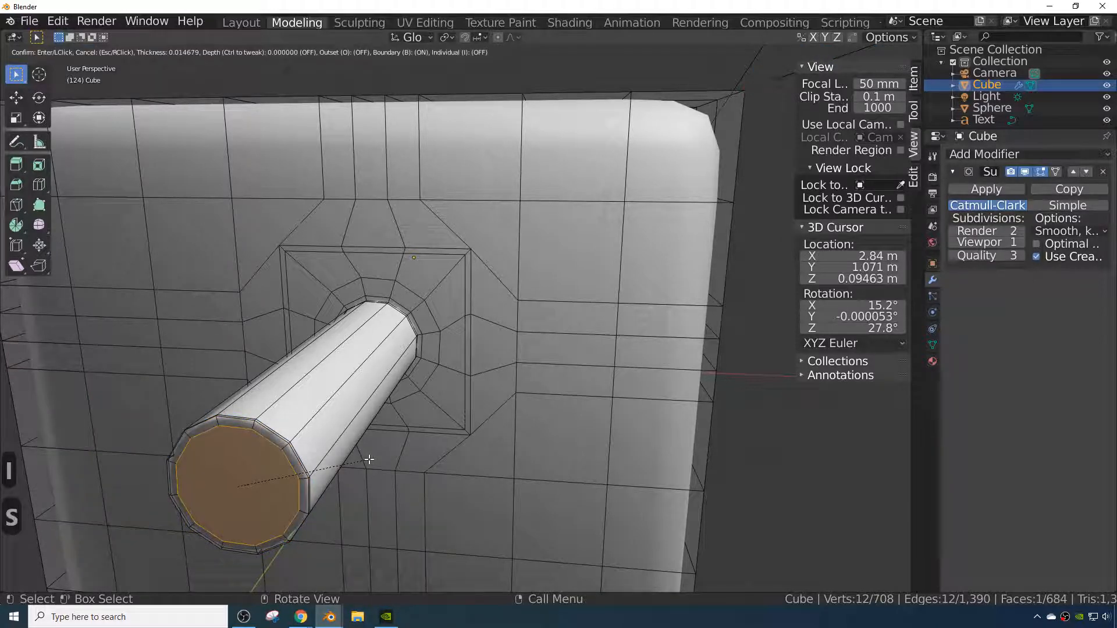
left_click(369, 459)
- Add a loop cut near the axle's outer end to tighten its edge
key("Tab")
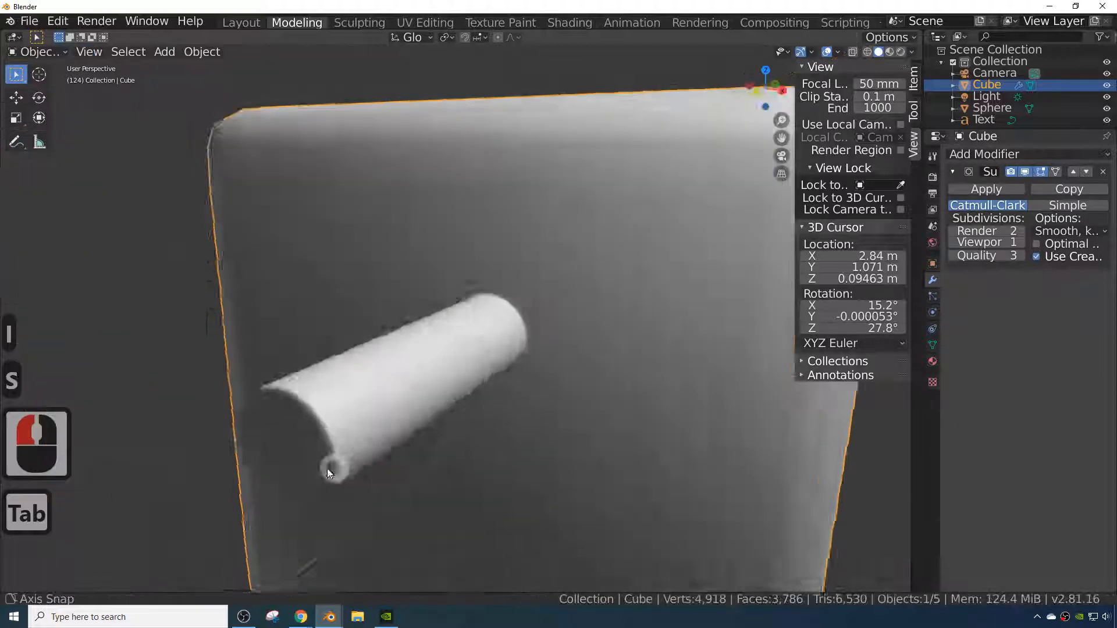
mouse_move(330, 473)
middle_mouse_down()
mouse_move(297, 454)
mouse_move(361, 451)
mouse_move(340, 460)
middle_mouse_up()
key("Tab")
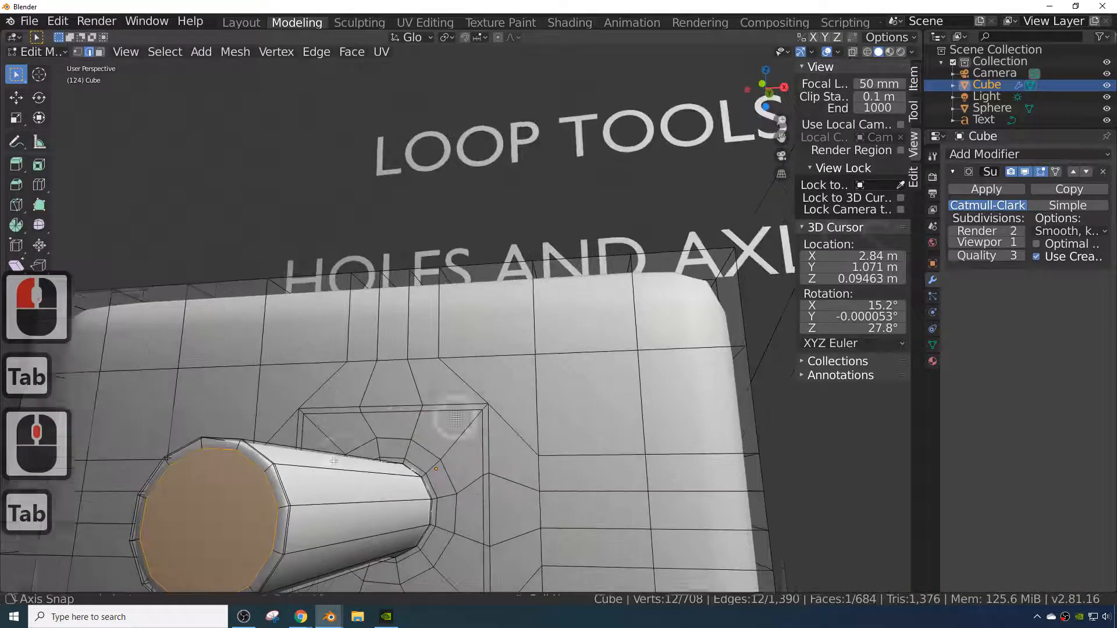
left_click(267, 470)
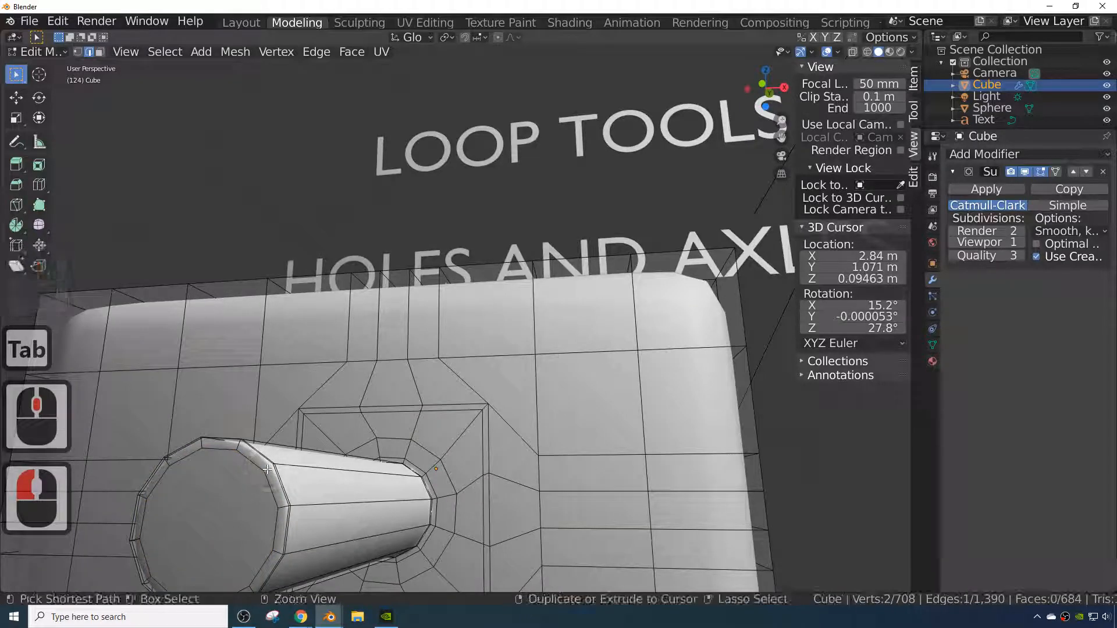
key("ctrl+r")
left_click(267, 470)
left_click(266, 473)
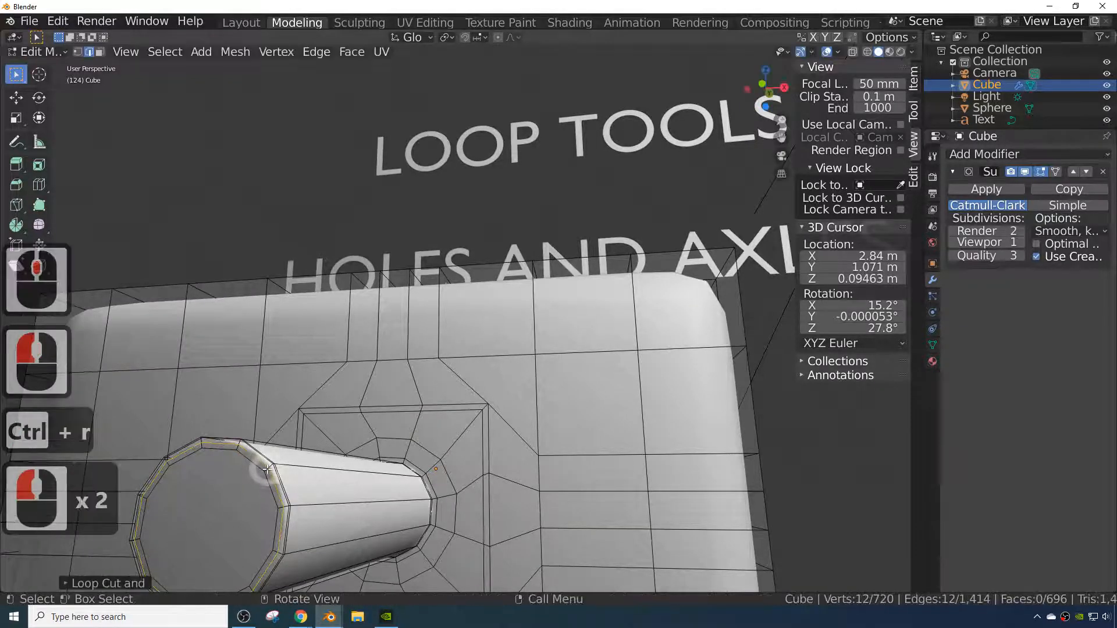
- Set the Subdivision modifier's viewport level to 2
key("Tab")
scroll(397, 508, "down", 1)
middle_click_drag(397, 508, 394, 544)
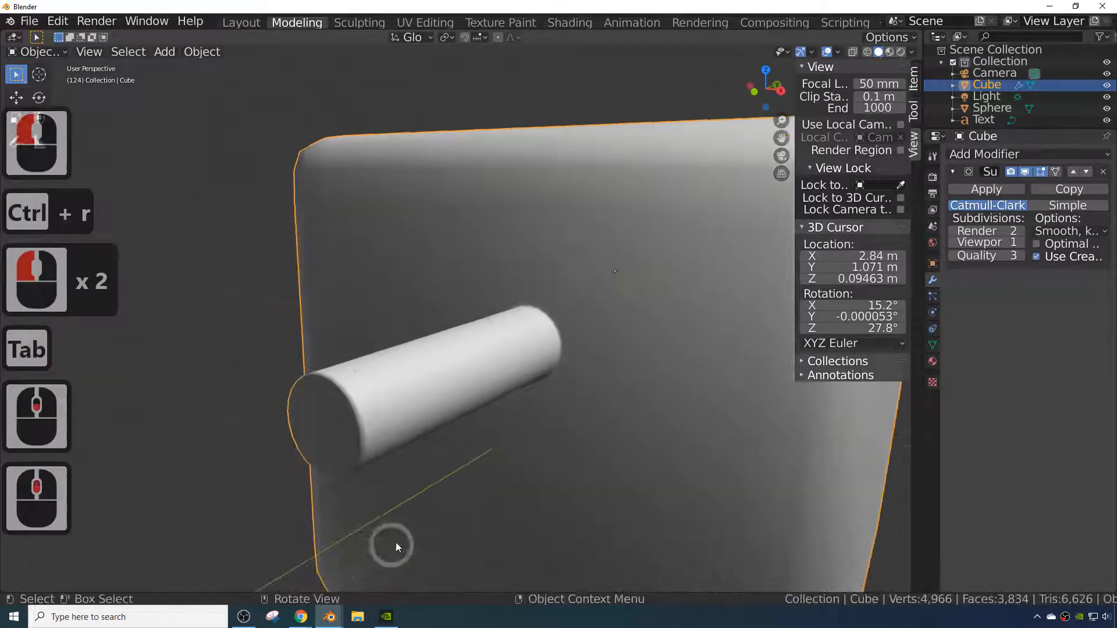
scroll(395, 544, "down", 2)
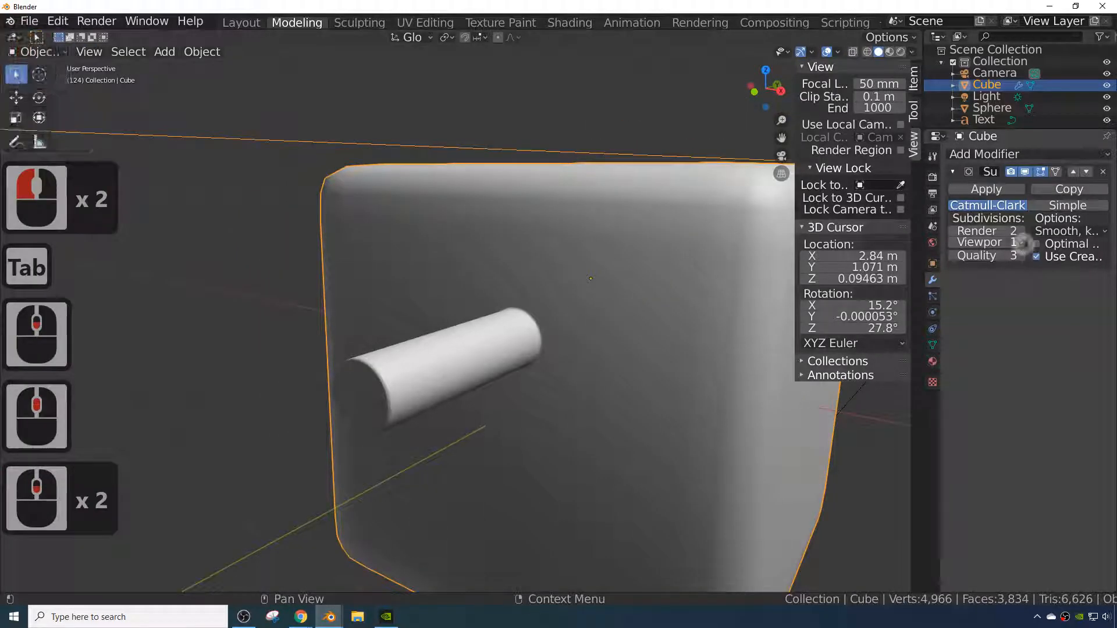
left_click(1019, 245)
middle_click_drag(510, 479, 466, 469)
scroll(512, 489, "down", 4)
scroll(507, 469, "down", 3)
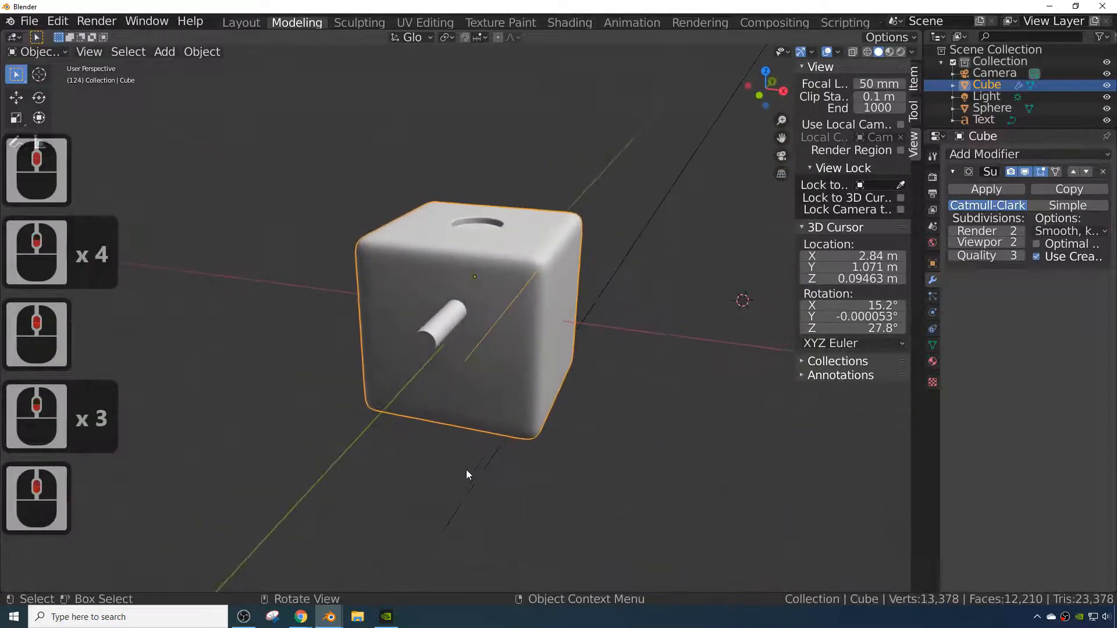
- Enter Edit Mode, select the axle's end face in face mode, and extrude it while scaling inward to form a rim
scroll(457, 470, "up", 3)
key("Tab")
scroll(413, 455, "up", 3)
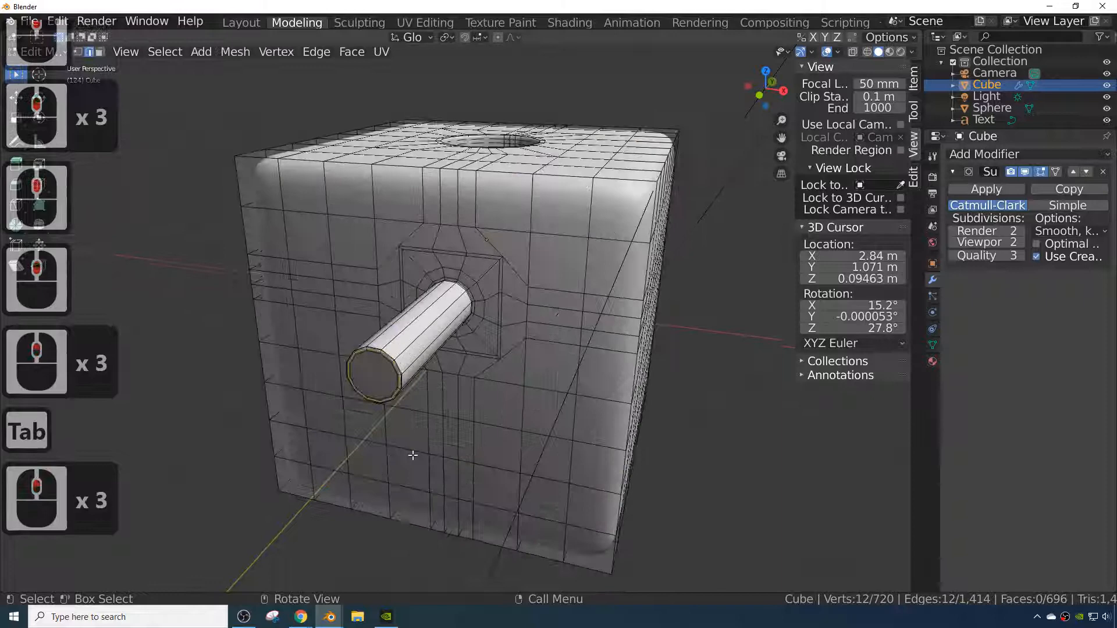
left_click(374, 376)
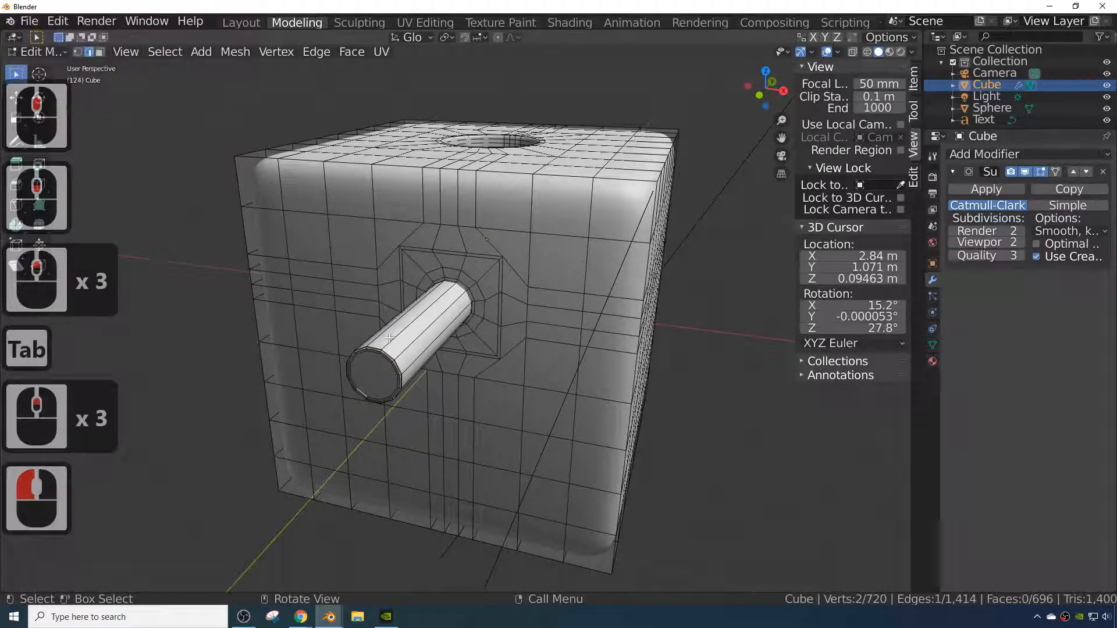
left_click(99, 52)
left_click(375, 375)
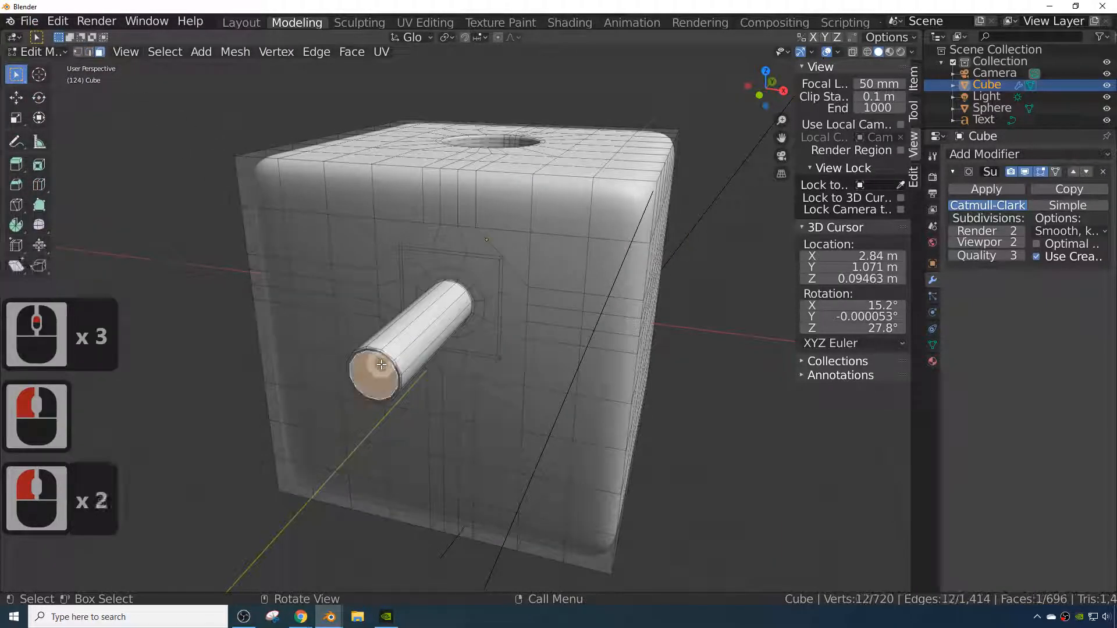
key("e")
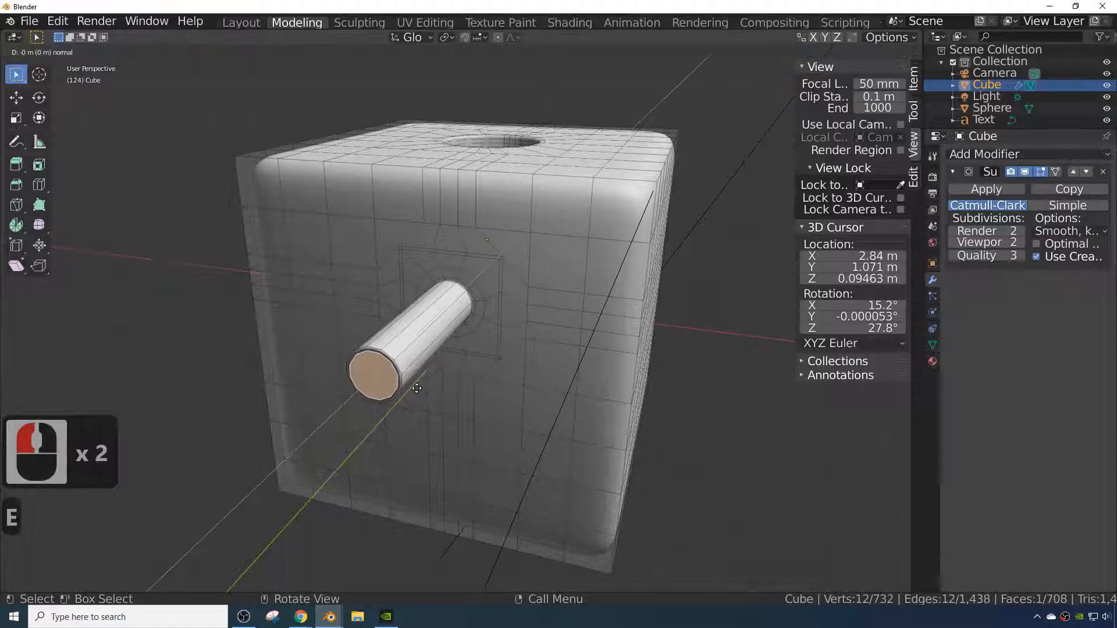
key("s")
left_click(406, 387)
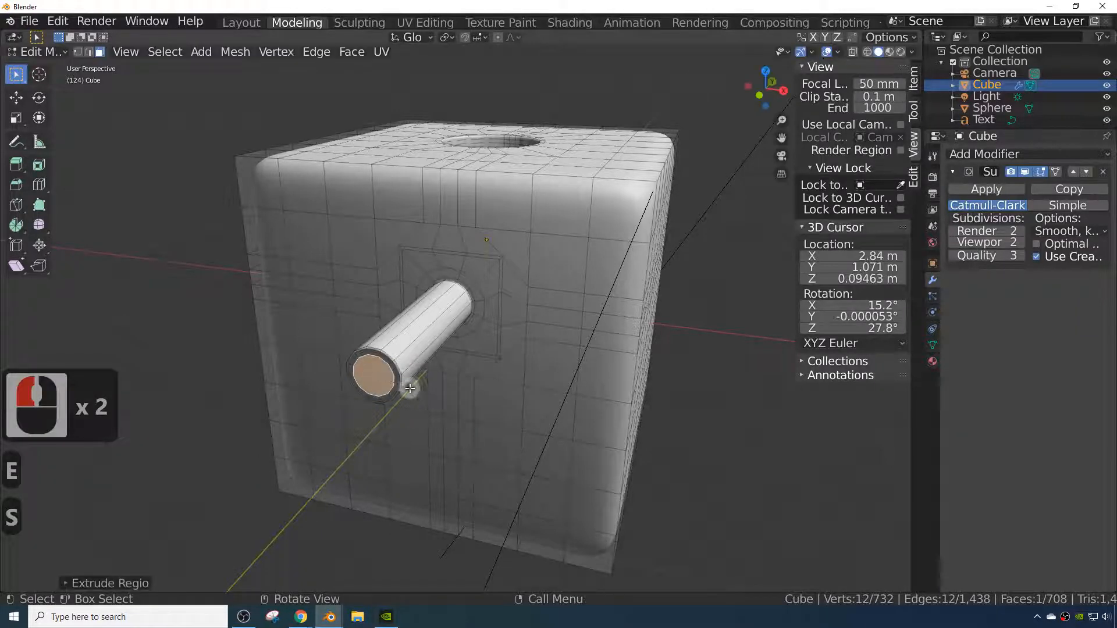
- Move the inner end face into the axle along Y and extrude it deeper along Y to hollow out the axle
key("g")
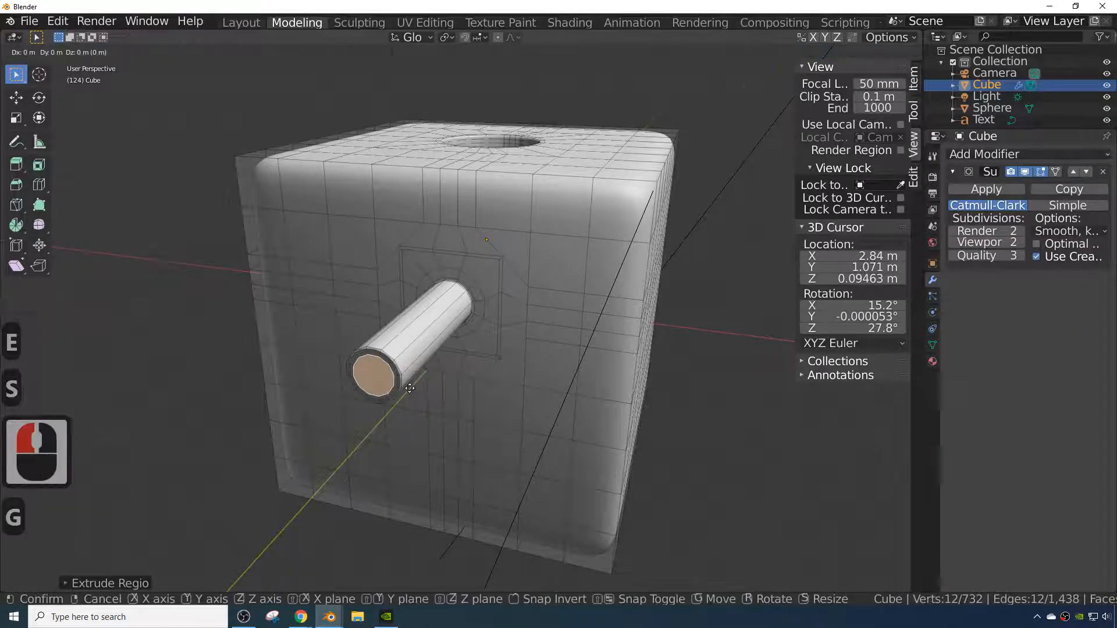
key("y")
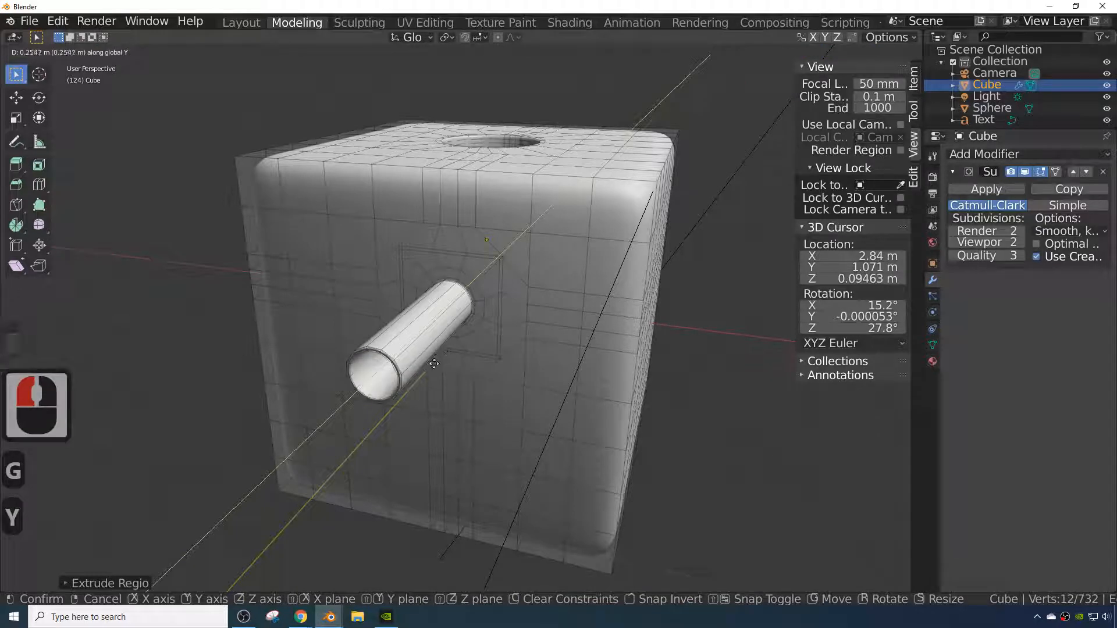
left_click(434, 365)
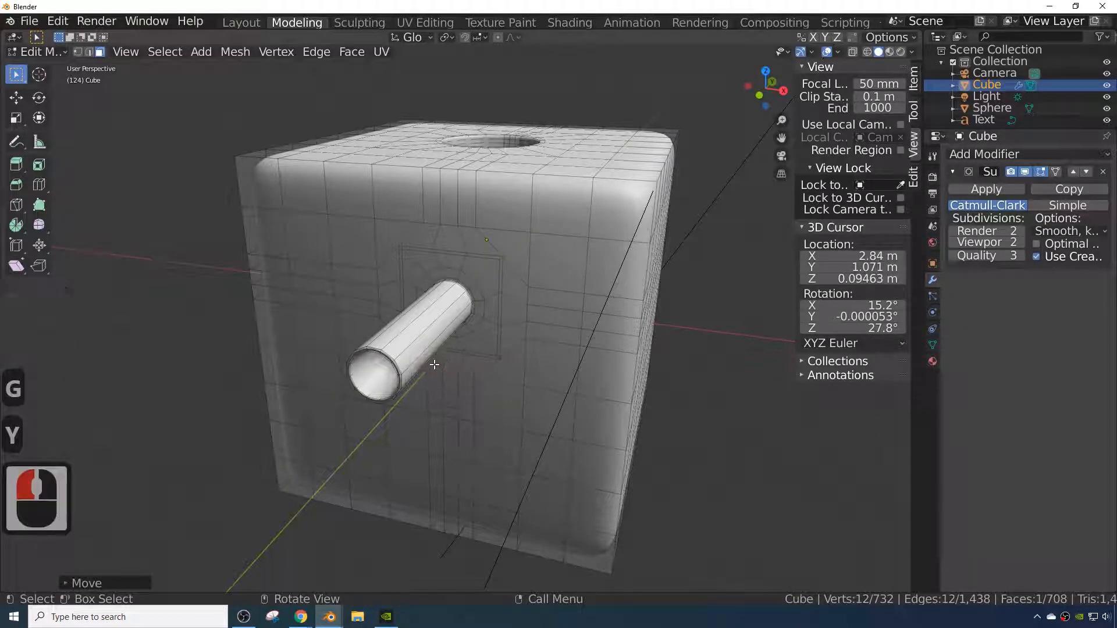
key("e")
key("y")
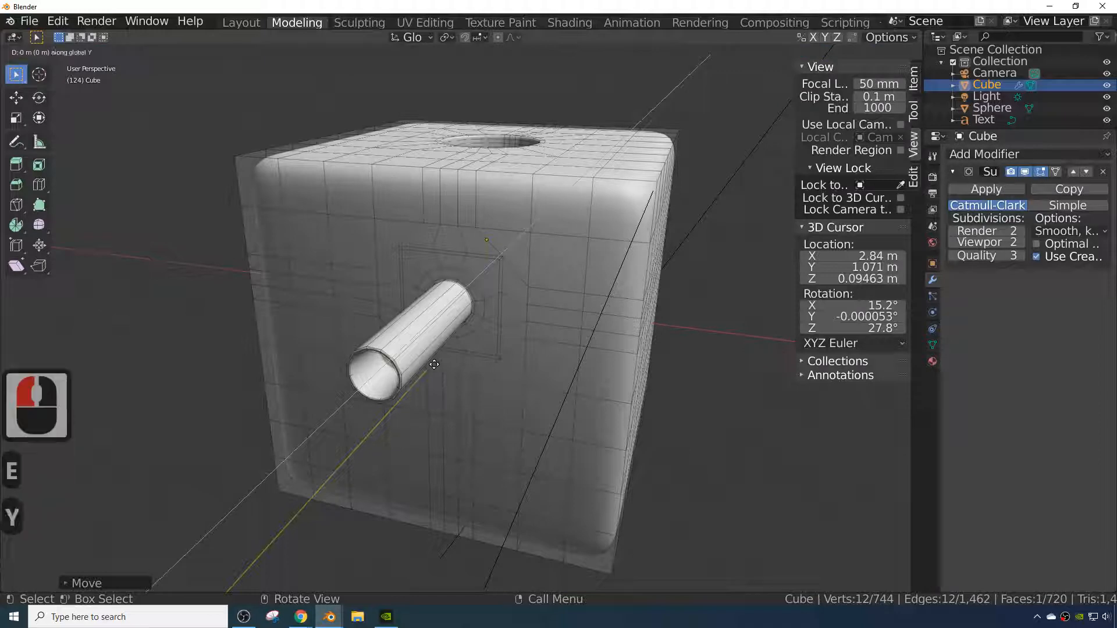
left_click(439, 361)
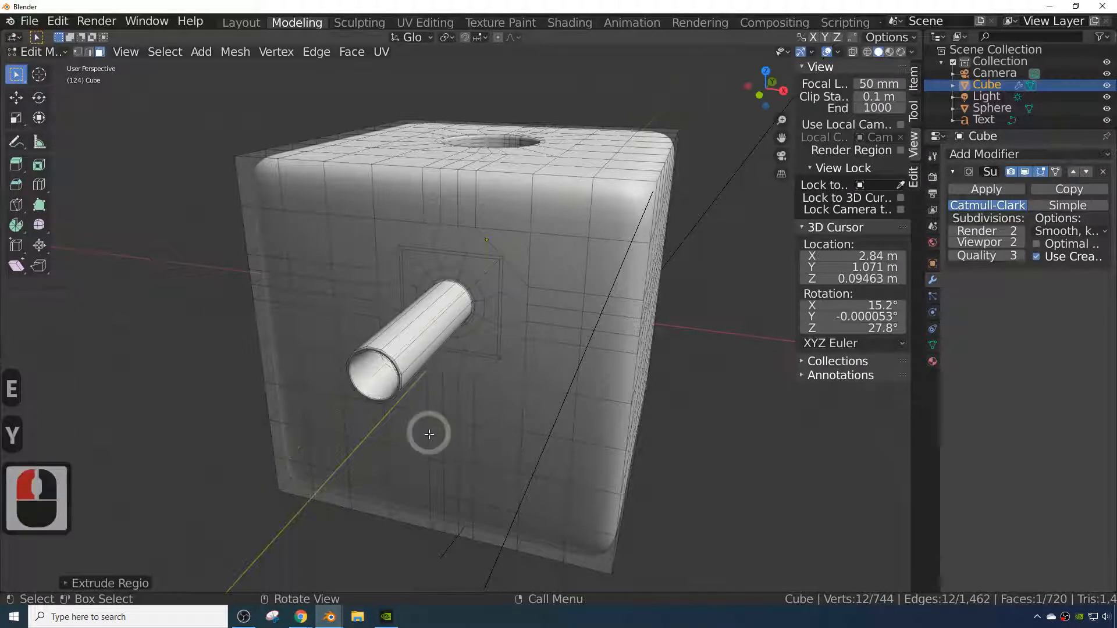
- Add a loop cut inside the axle's hollow opening to tighten its inner edge
key("Tab")
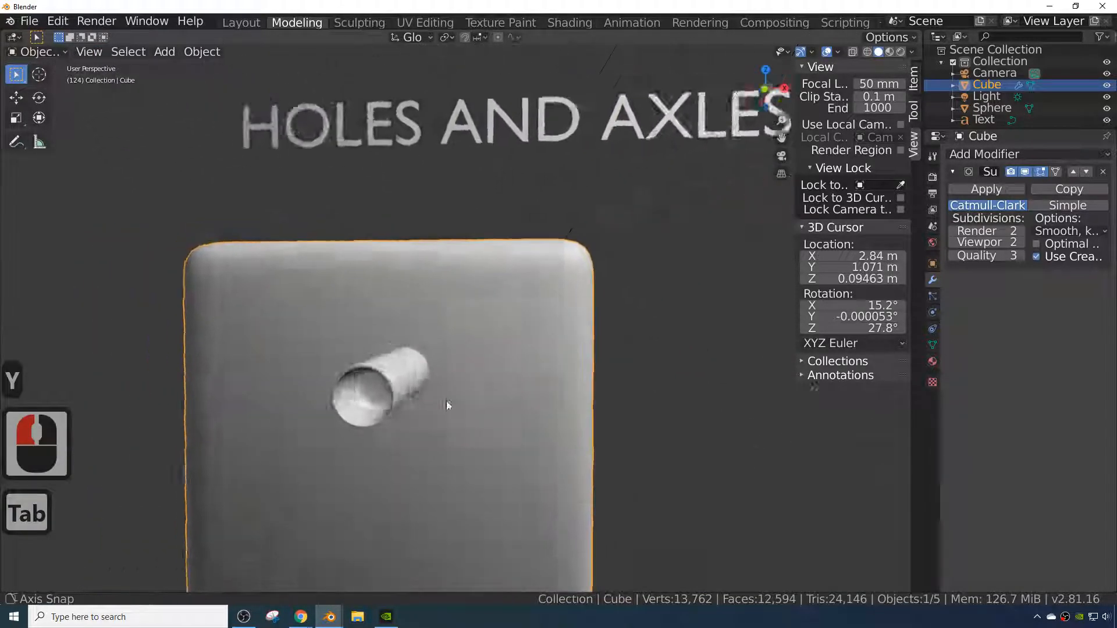
middle_click_drag(447, 406, 422, 393)
key("Tab")
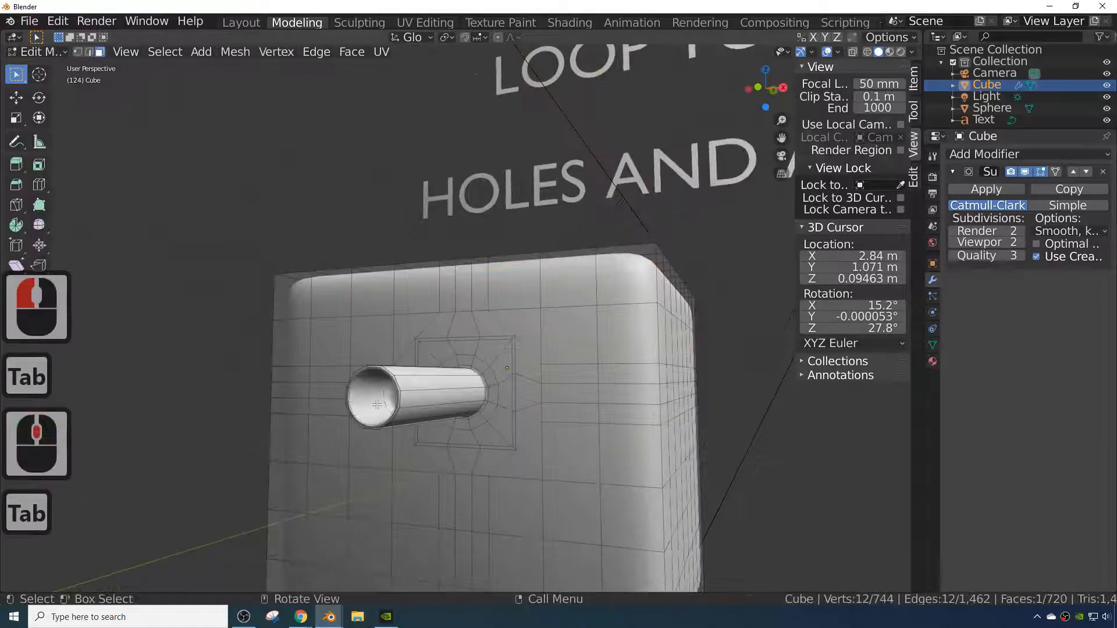
left_click(377, 405)
left_click(358, 388)
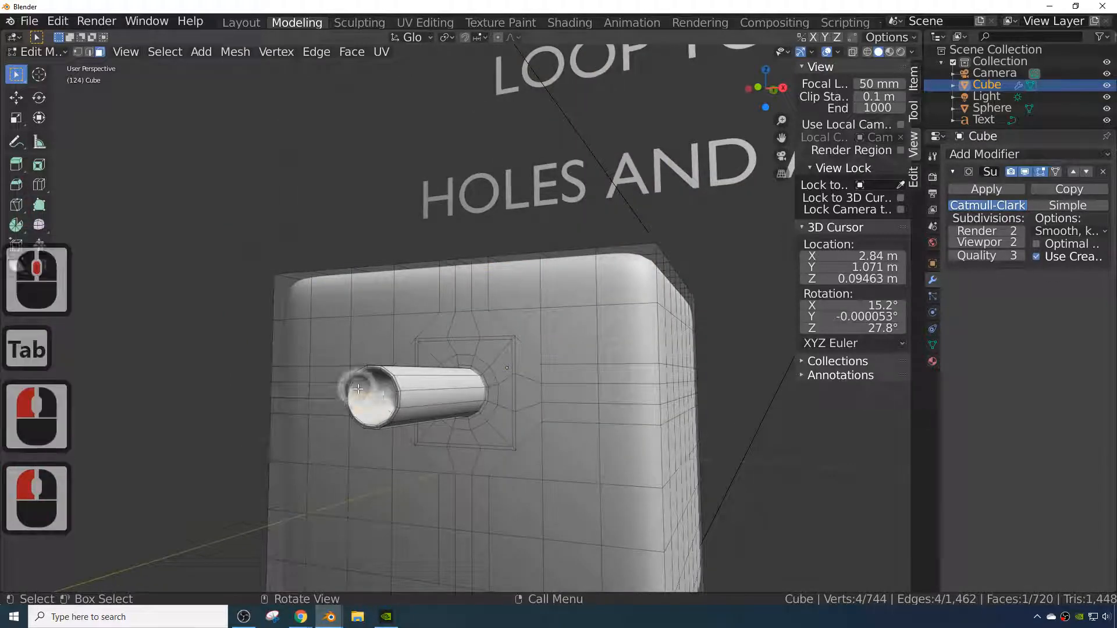
key("ctrl+r")
left_click(358, 388)
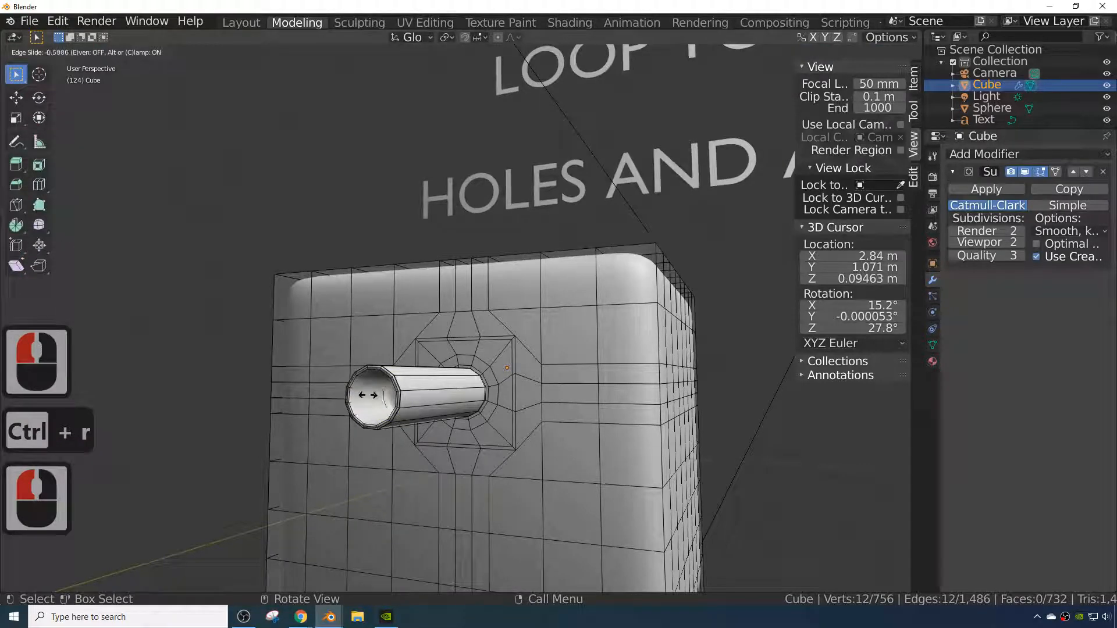
left_click(375, 396)
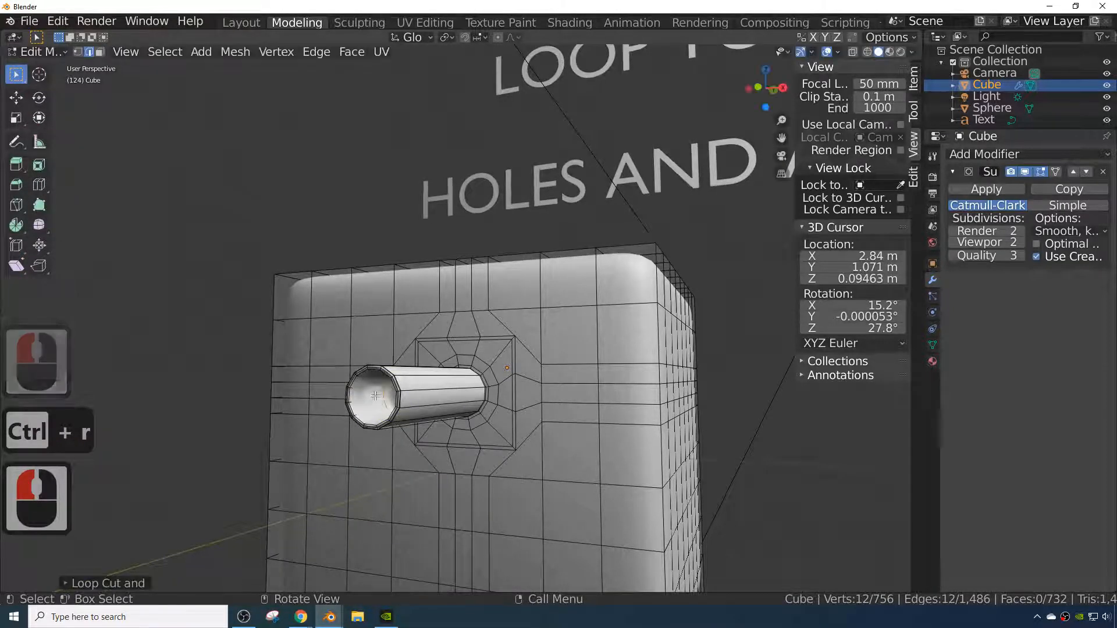
- Add another loop cut right at the axle's open rim and return to Object Mode
left_click(363, 401)
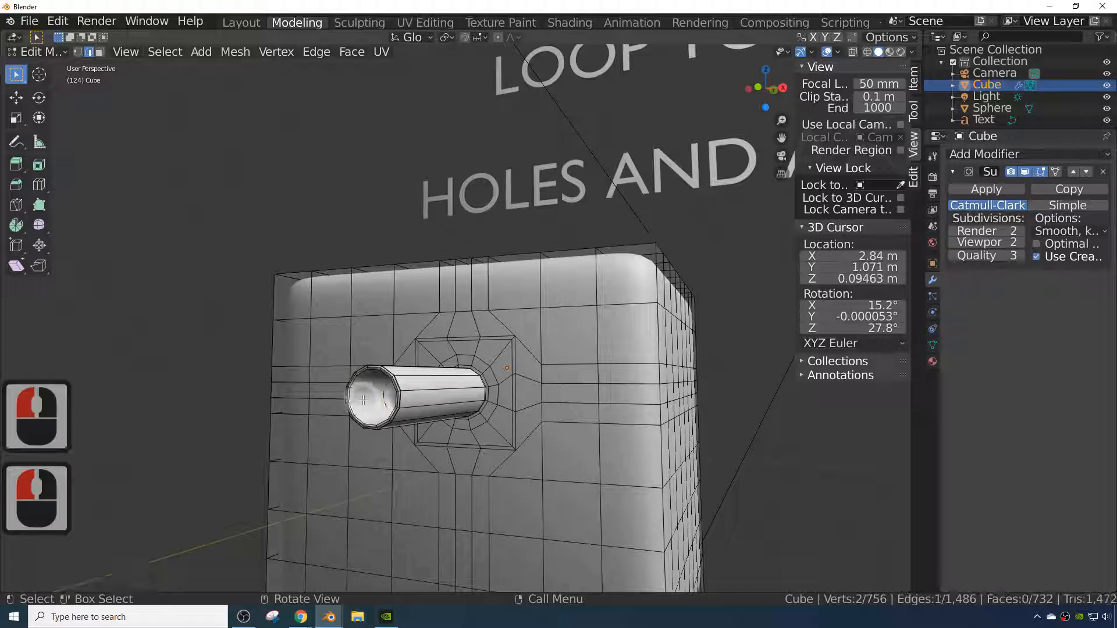
key("ctrl+r")
left_click(363, 399)
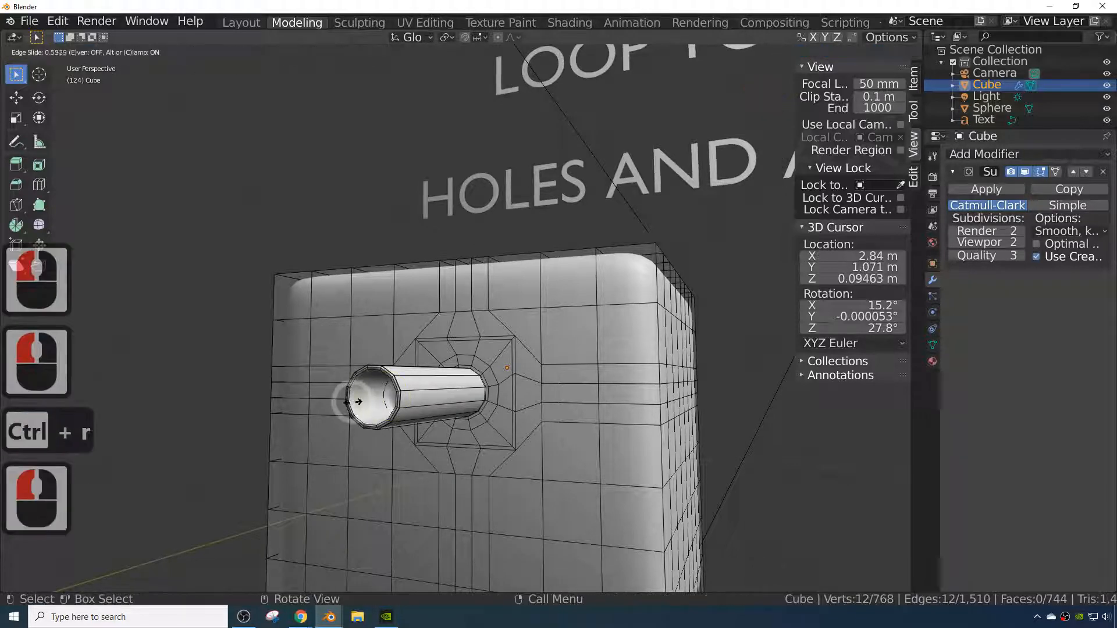
left_click(349, 405)
key("Tab")
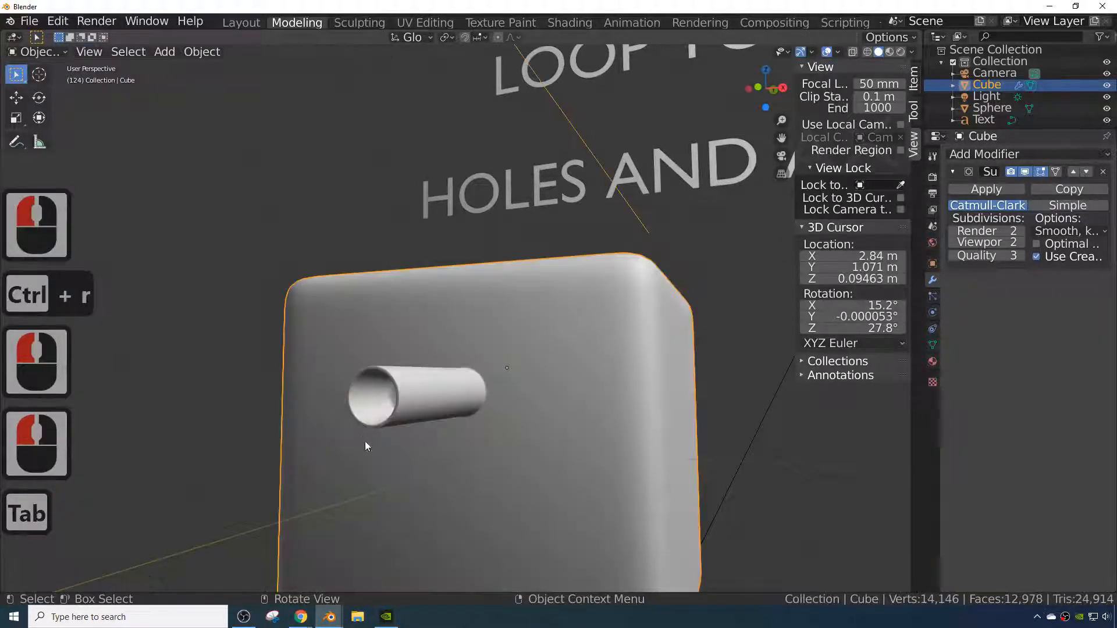
- Orbit and zoom around the cube to examine the smoothed holes and hollow axle
middle_click_drag(366, 443, 407, 496)
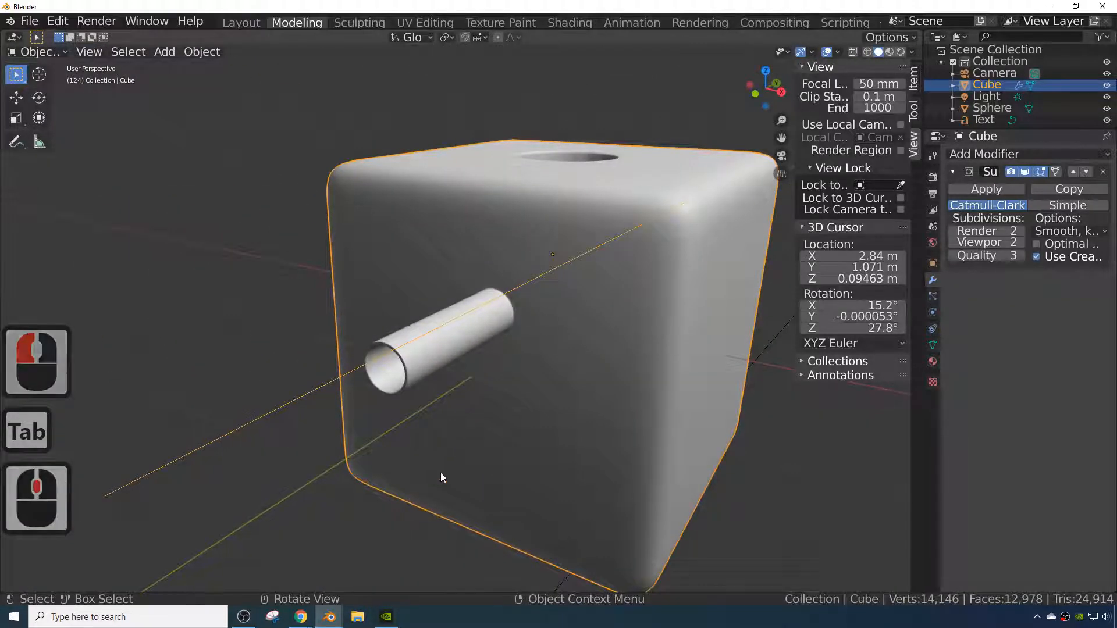
middle_click_drag(351, 417, 620, 316)
scroll(497, 337, "down", 5)
scroll(526, 343, "down", 3)
scroll(539, 331, "up", 3)
scroll(553, 343, "up", 5)
scroll(565, 323, "down", 4)
scroll(595, 284, "down", 4)
scroll(570, 346, "down", 4)
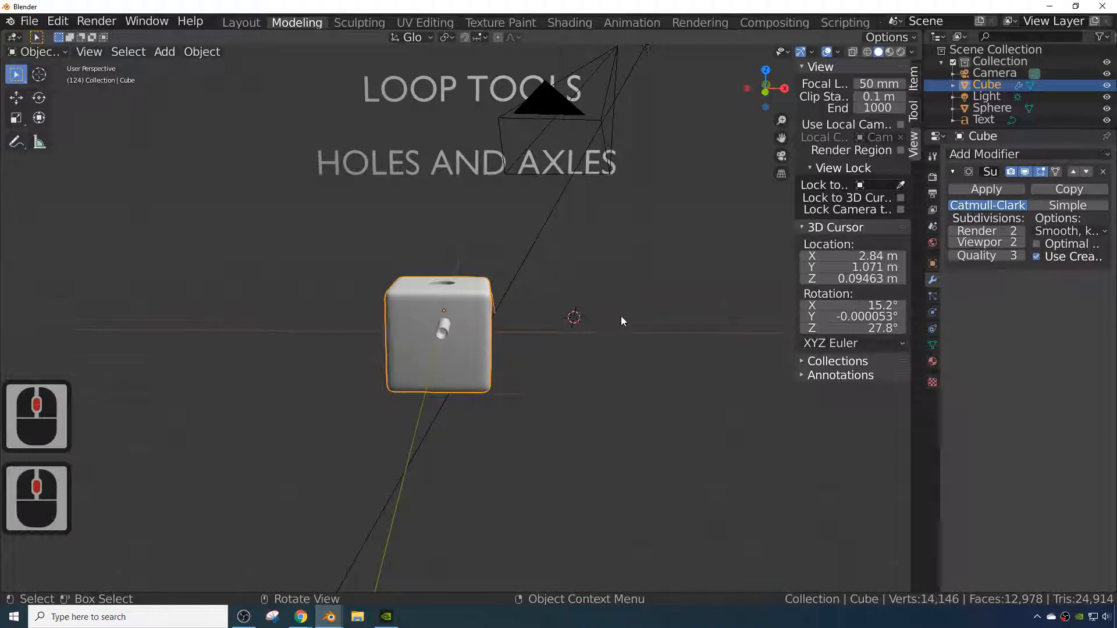
middle_click_drag(620, 317, 652, 313)
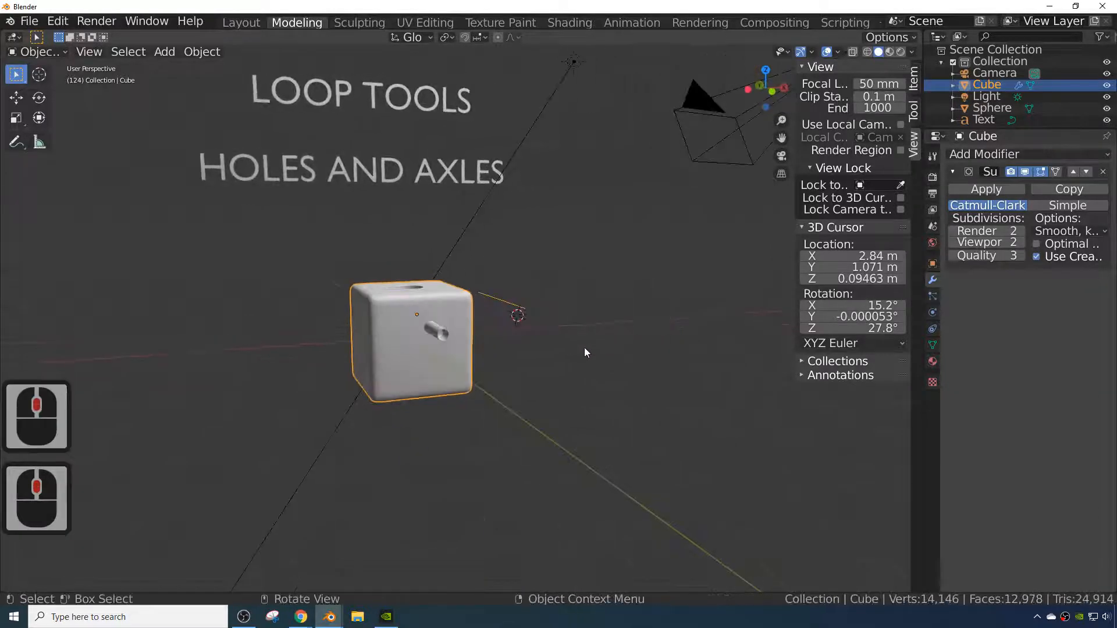
scroll(584, 348, "up", 2)
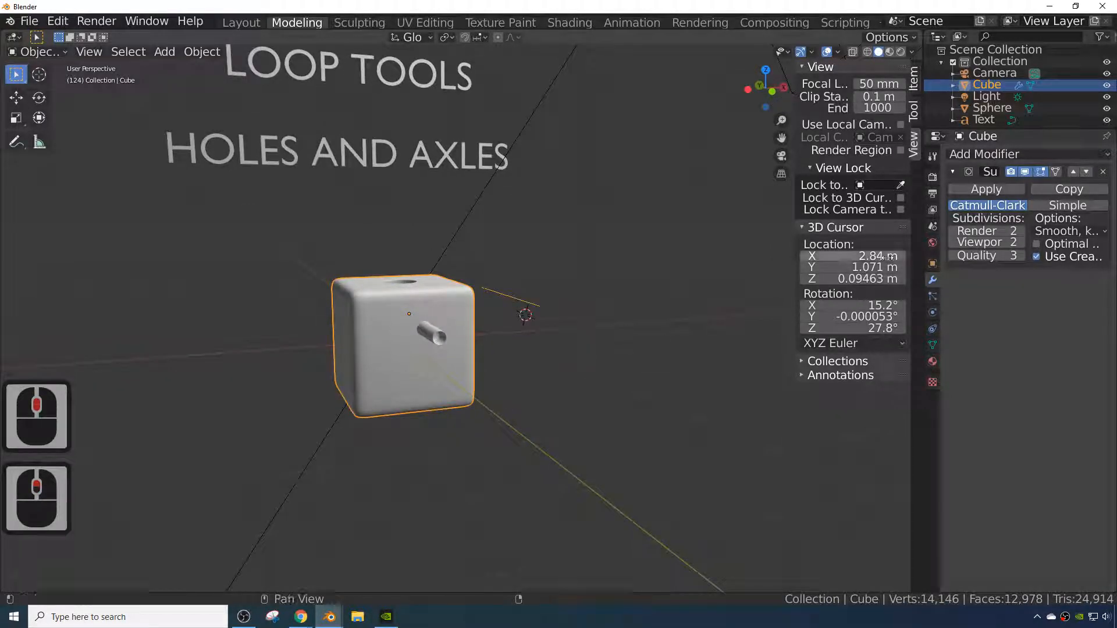